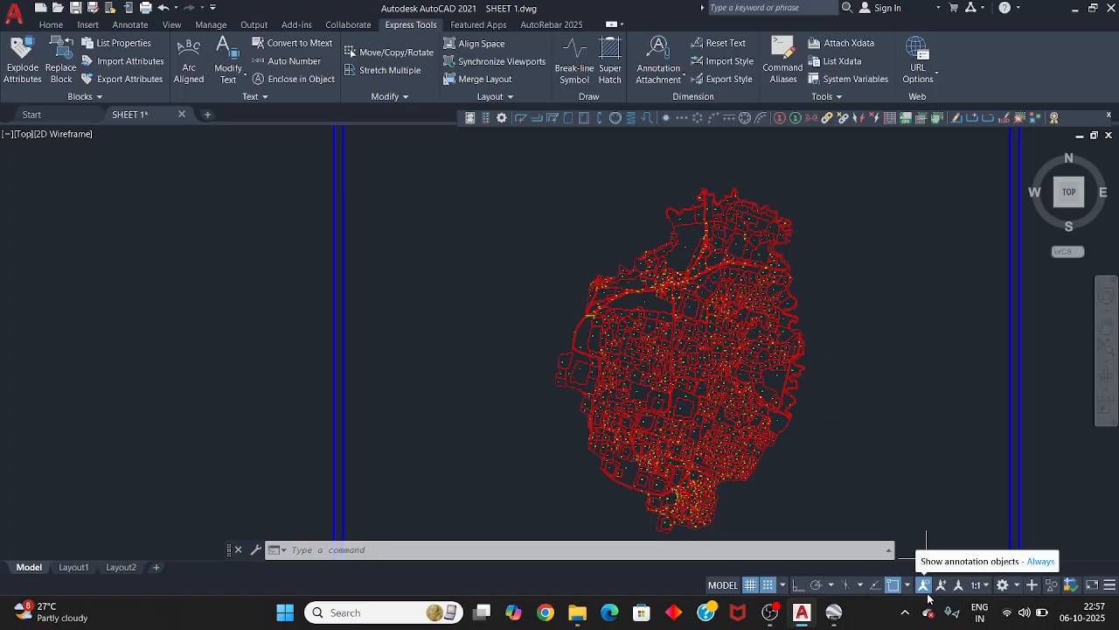
# Step: Switch to Google Earth Pro and examine the village, its ponds and the field boundaries on its east side
pyautogui.click(833, 612)
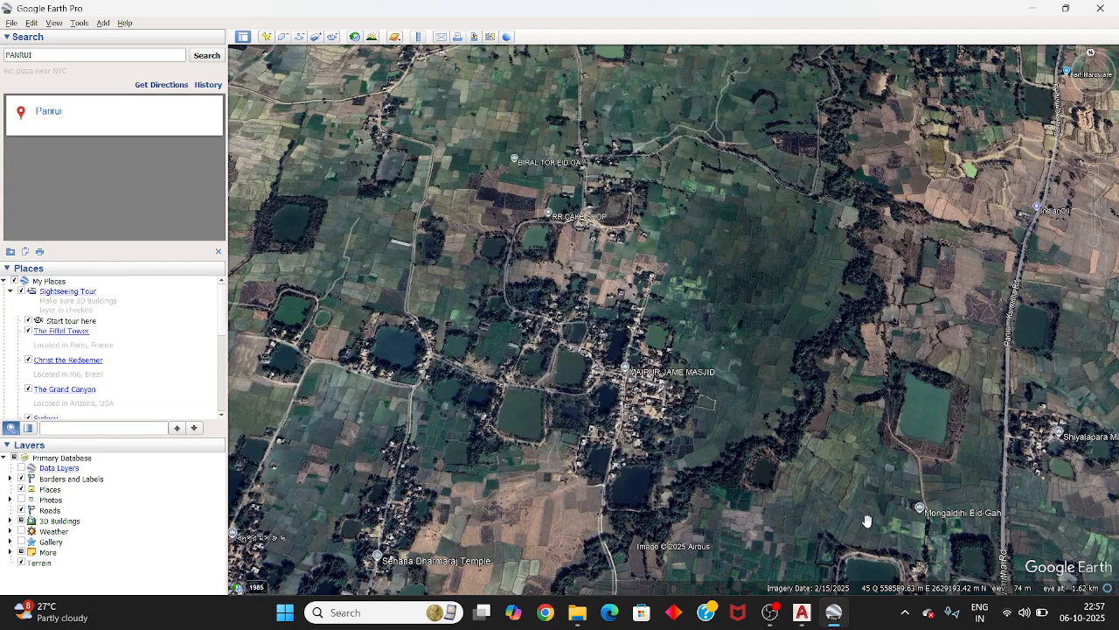
pyautogui.scroll(3, 704, 398)
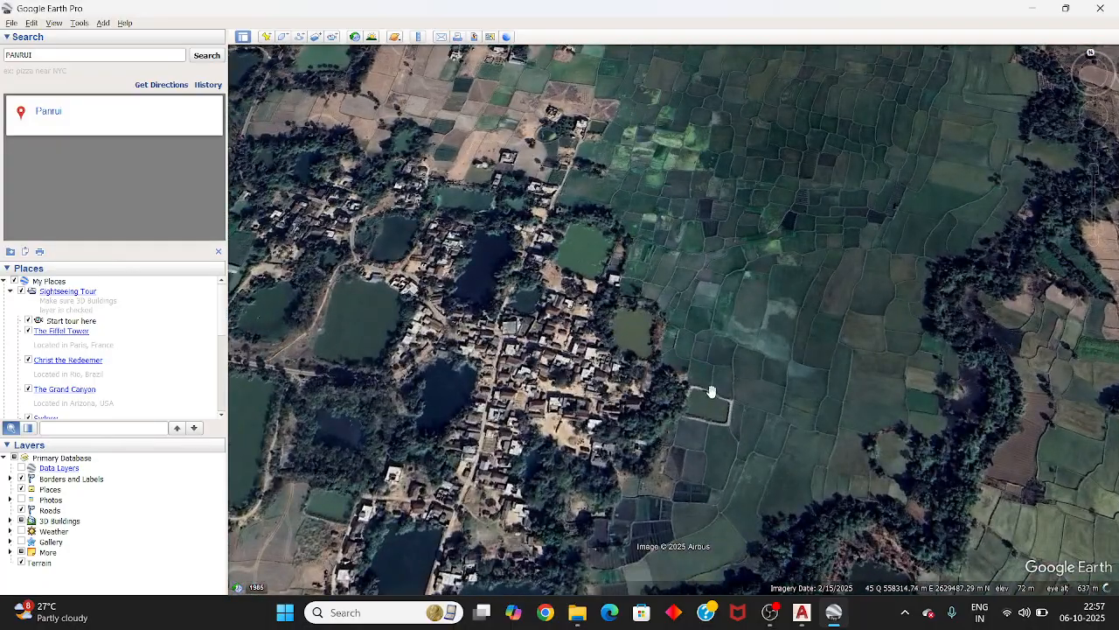
pyautogui.scroll(2, 699, 343)
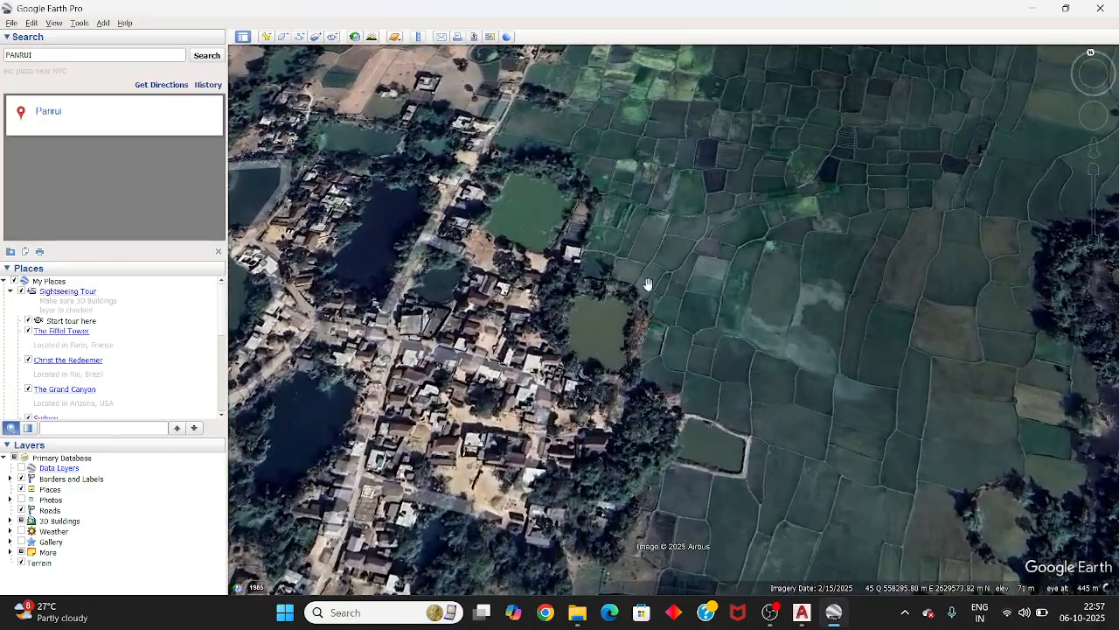
pyautogui.scroll(-3, 655, 278)
pyautogui.scroll(1, 733, 383)
pyautogui.scroll(2, 700, 350)
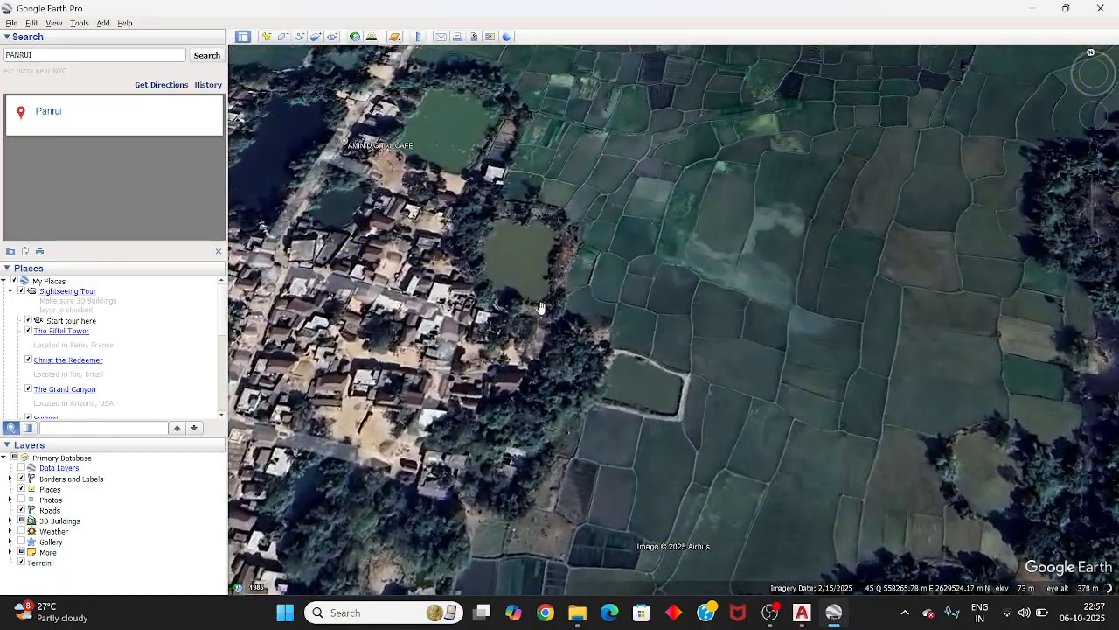
pyautogui.moveTo(540, 308); pyautogui.dragTo(621, 258)
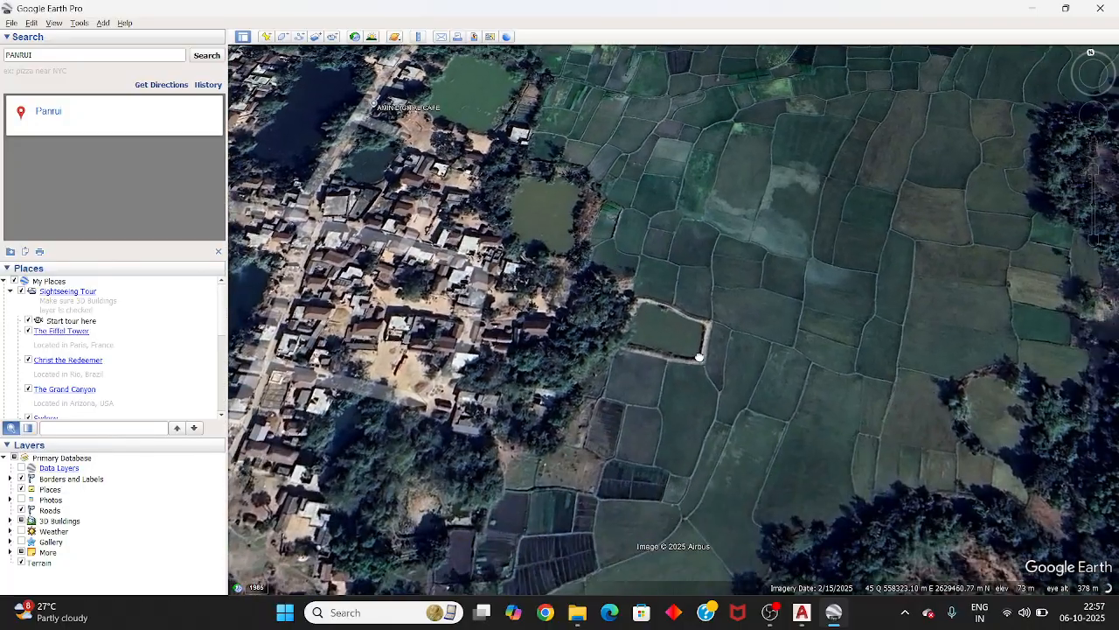
pyautogui.moveTo(699, 356); pyautogui.dragTo(709, 468)
pyautogui.moveTo(699, 391); pyautogui.dragTo(785, 380)
pyautogui.scroll(-4, 794, 369)
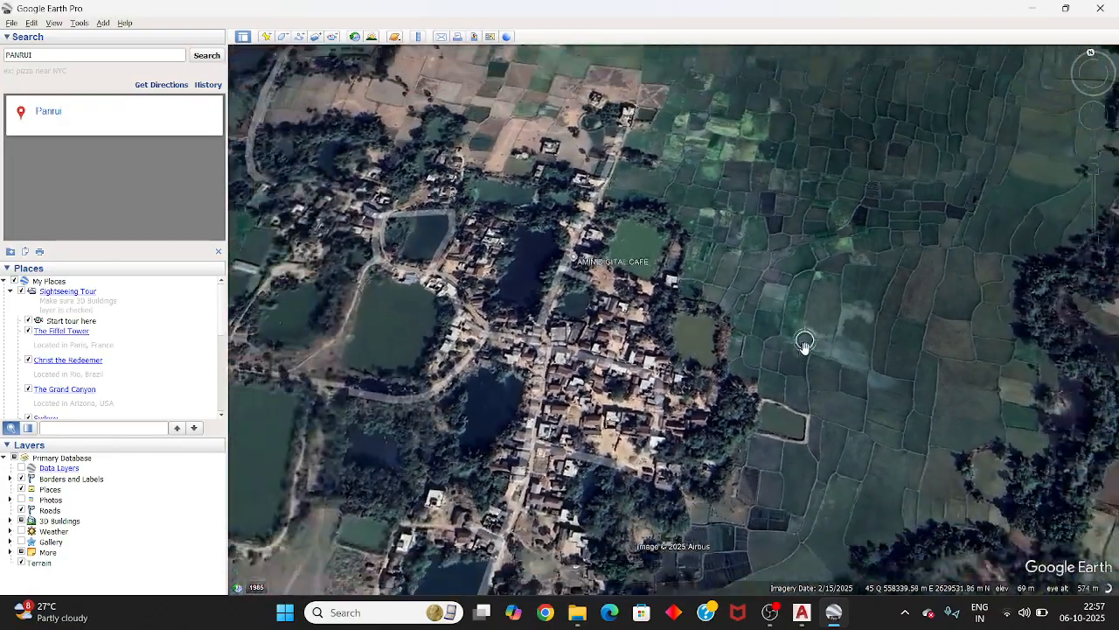
pyautogui.scroll(3, 667, 150)
pyautogui.scroll(3, 722, 342)
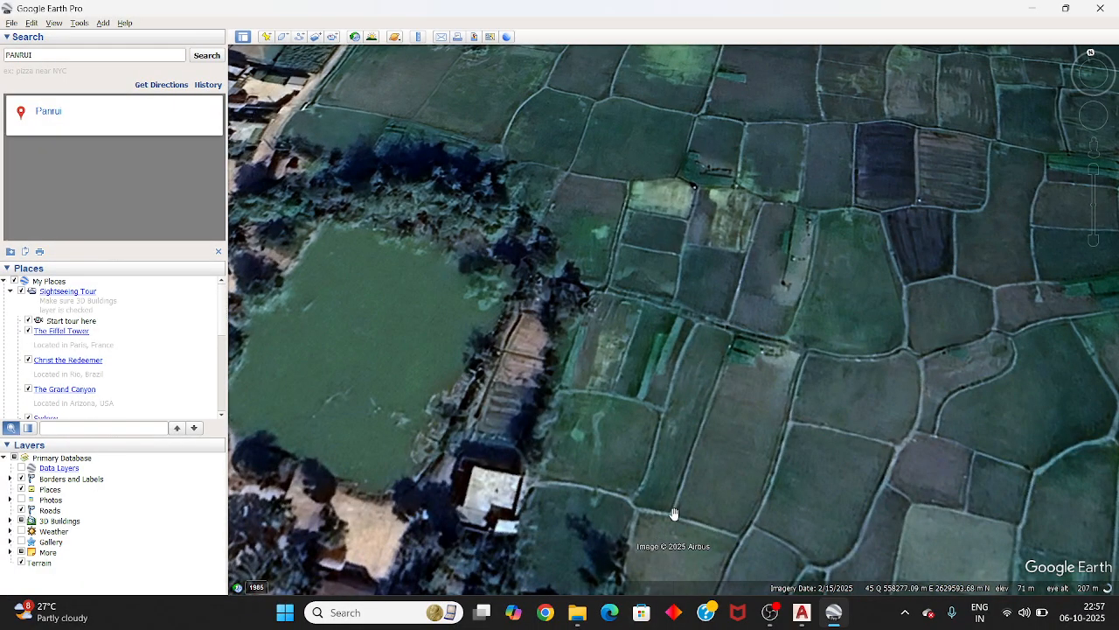
pyautogui.click(266, 38)
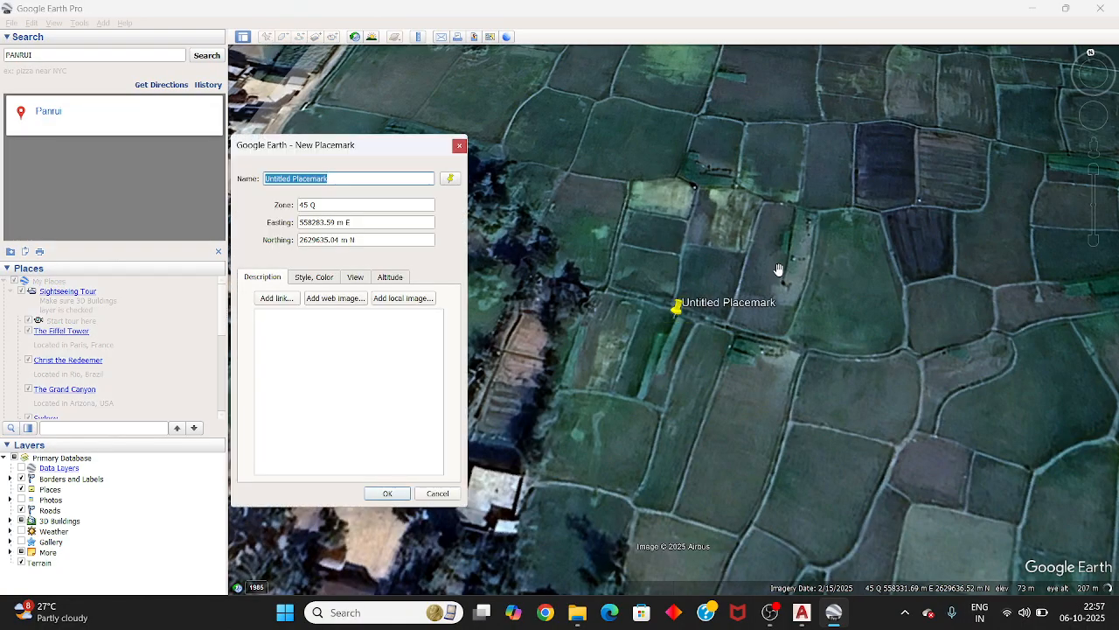
pyautogui.moveTo(325, 142); pyautogui.dragTo(891, 137)
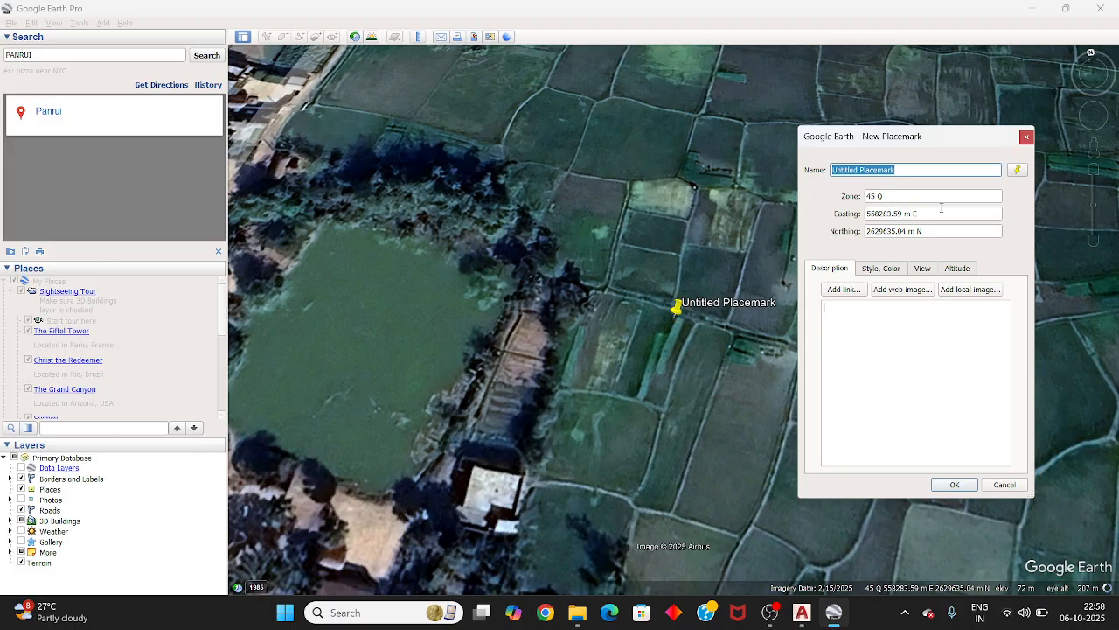
pyautogui.click(1026, 137)
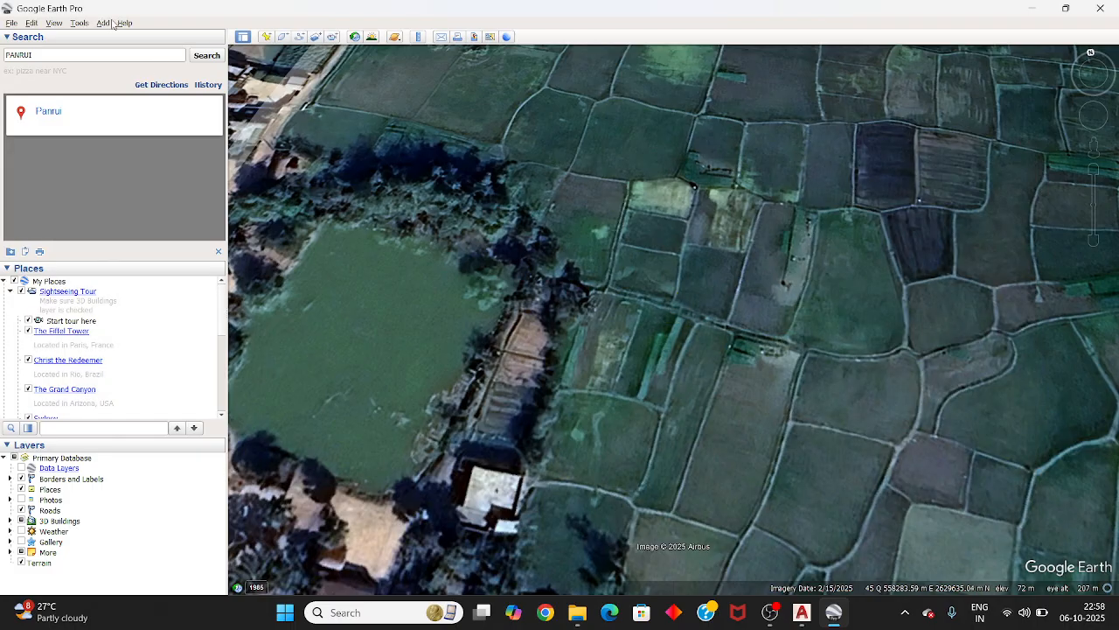
# Step: Check the coordinate display format in the 3D view options
pyautogui.click(80, 23)
pyautogui.click(92, 123)
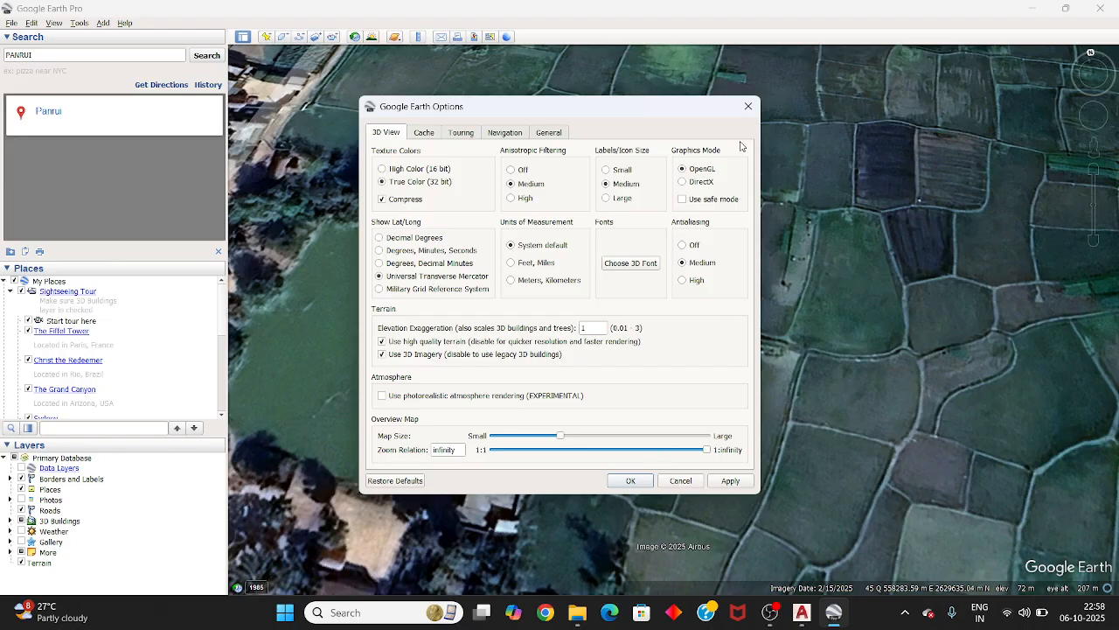
pyautogui.click(748, 107)
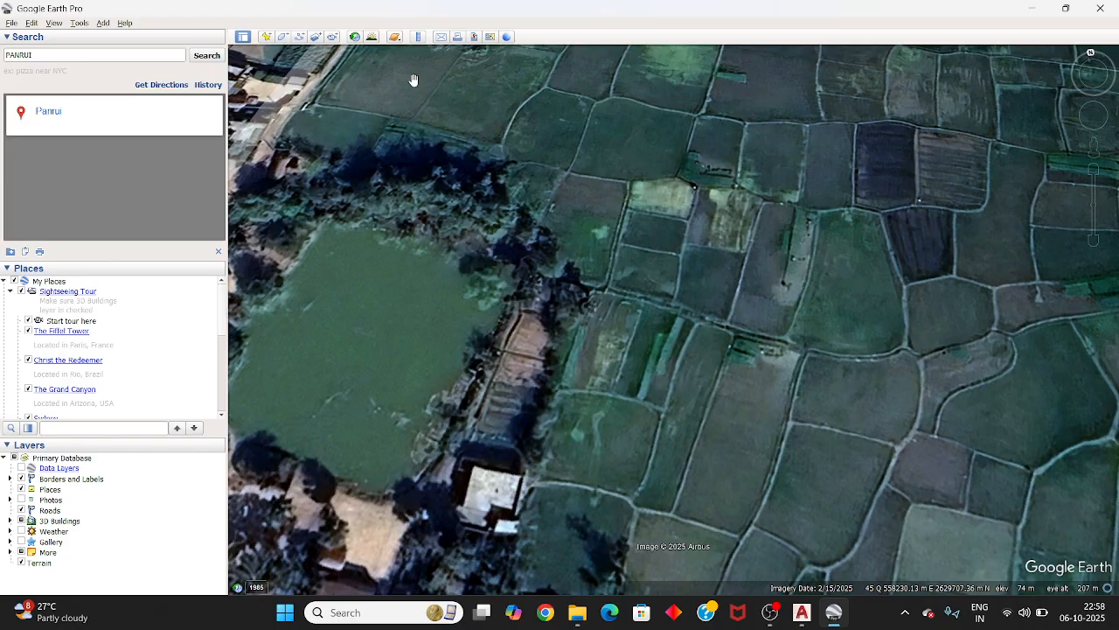
# Step: Place a placemark on the field-boundary junction east of the green pond, at about 558295 m E, 2629630 m N
pyautogui.click(266, 37)
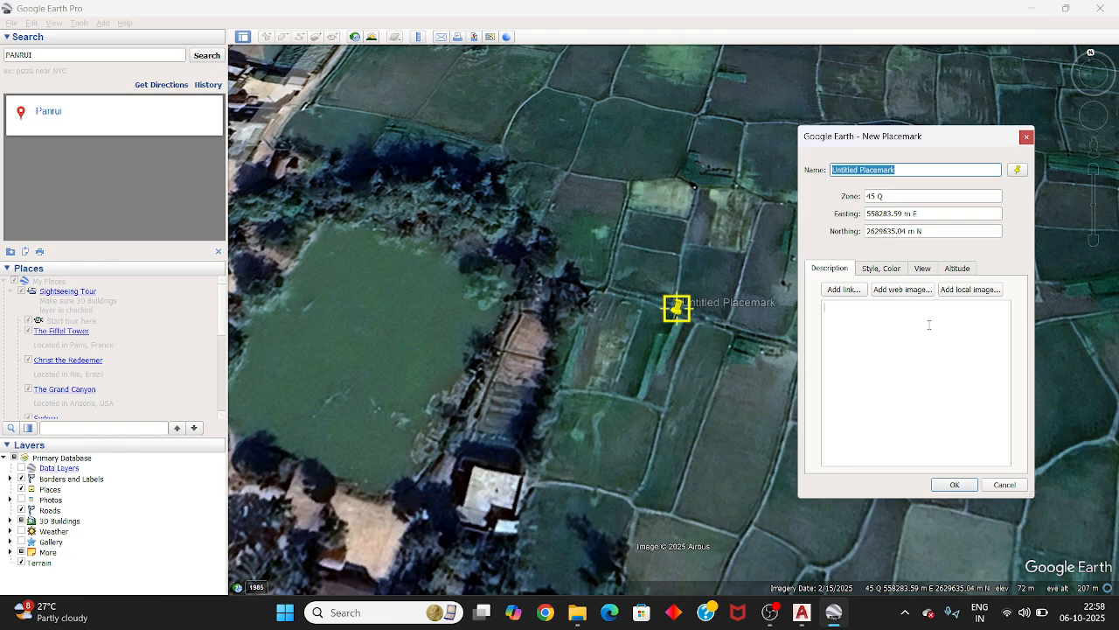
pyautogui.scroll(2, 588, 354)
pyautogui.scroll(1, 587, 354)
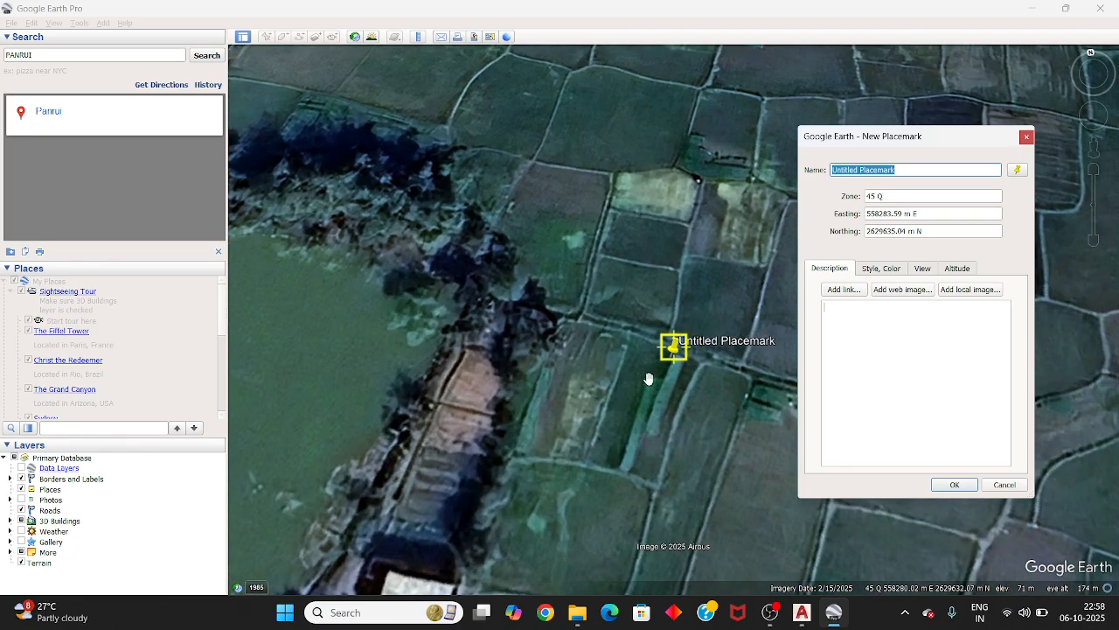
pyautogui.moveTo(650, 375); pyautogui.dragTo(599, 349)
pyautogui.scroll(1, 479, 311)
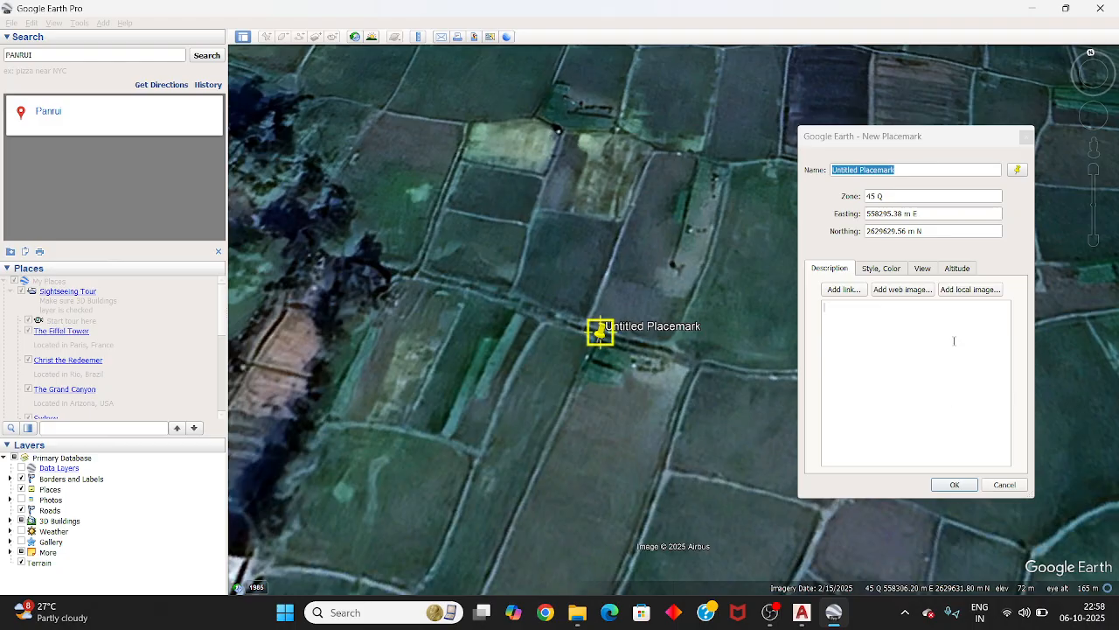
pyautogui.click(952, 486)
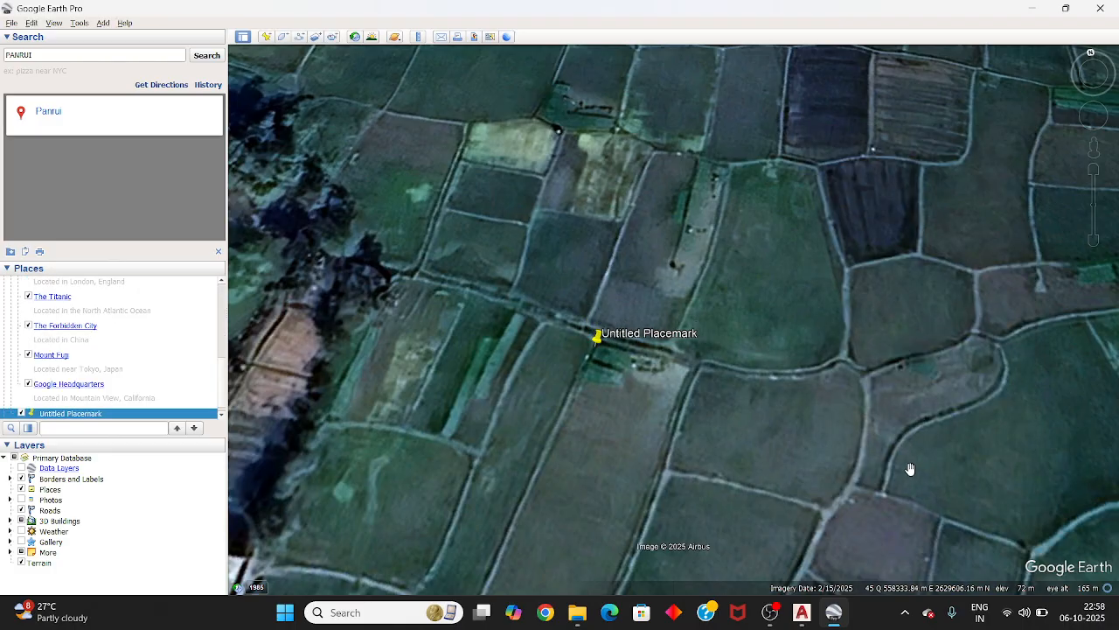
# Step: Place a second placemark at the southern end of the boundary running down from the first, about 558278 m E, 2629596 m N
pyautogui.moveTo(732, 463); pyautogui.dragTo(827, 275)
pyautogui.scroll(3, 626, 401)
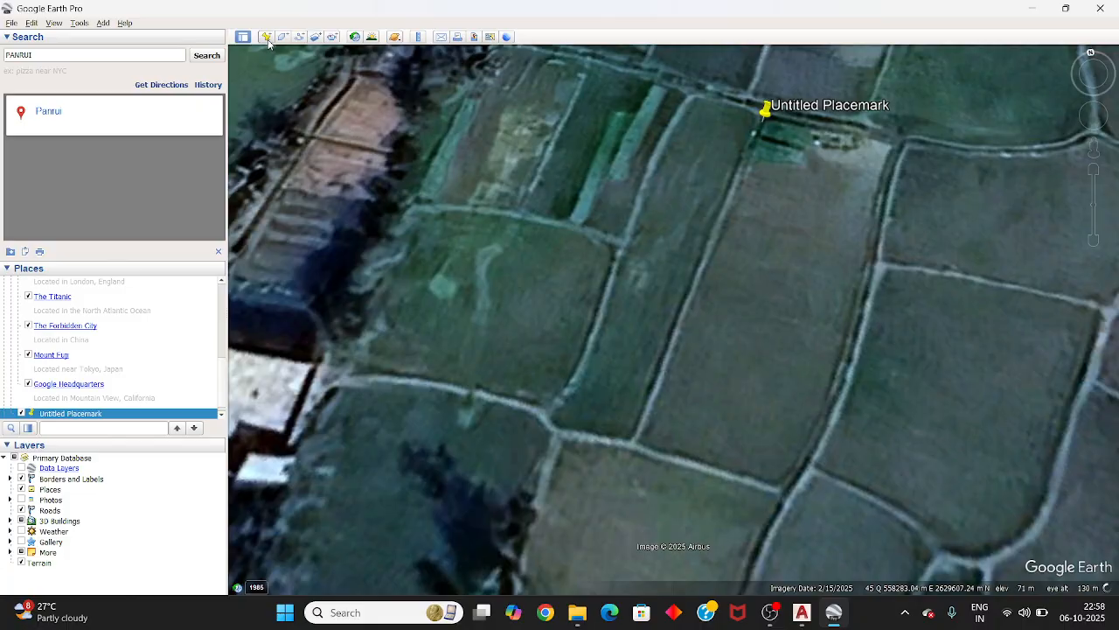
pyautogui.click(266, 37)
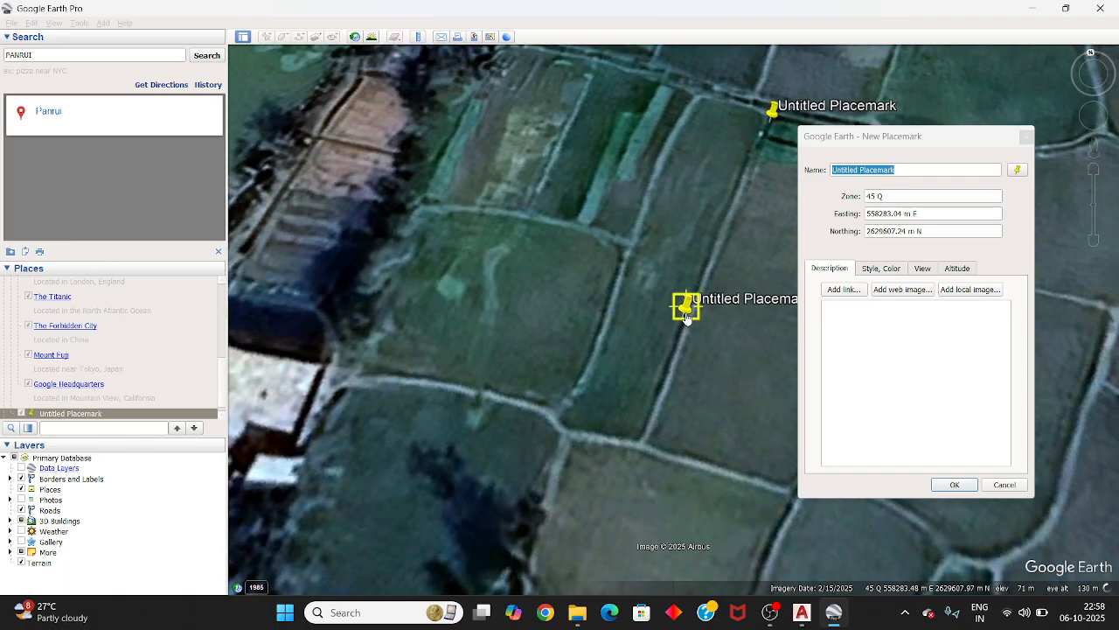
pyautogui.moveTo(678, 332); pyautogui.dragTo(640, 453)
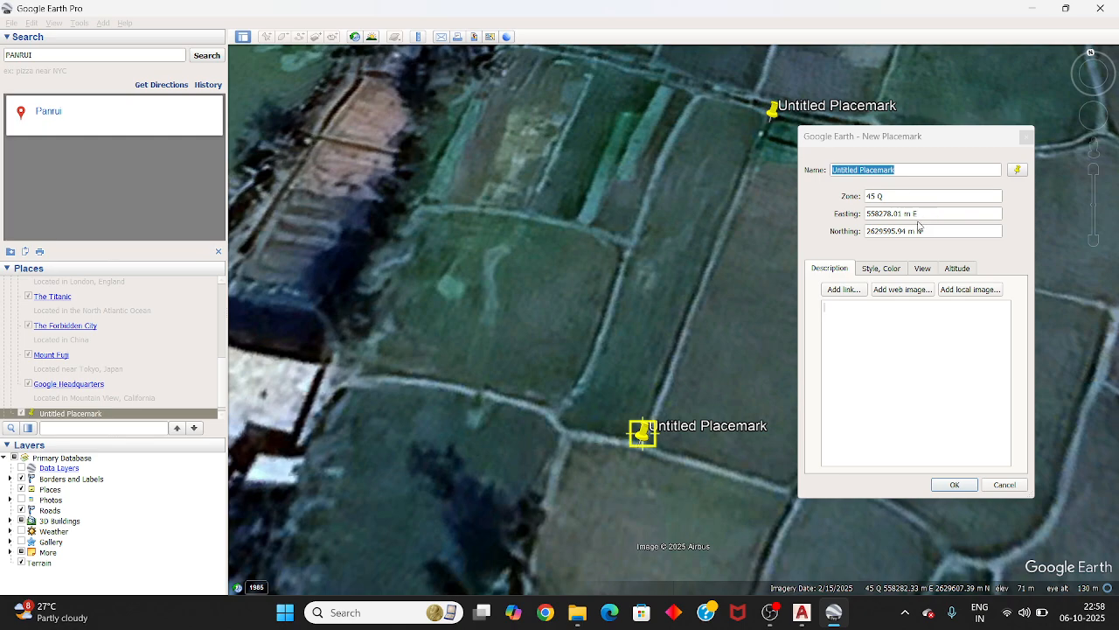
pyautogui.click(955, 486)
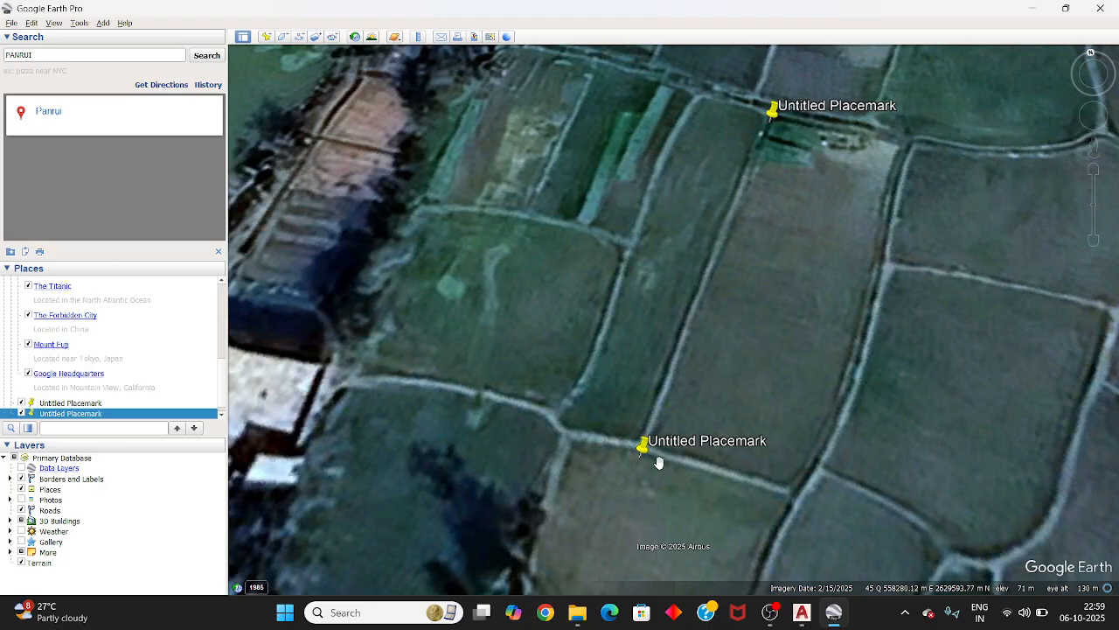
# Step: Delete the southern placemark from the boundary junction
pyautogui.scroll(2, 659, 463)
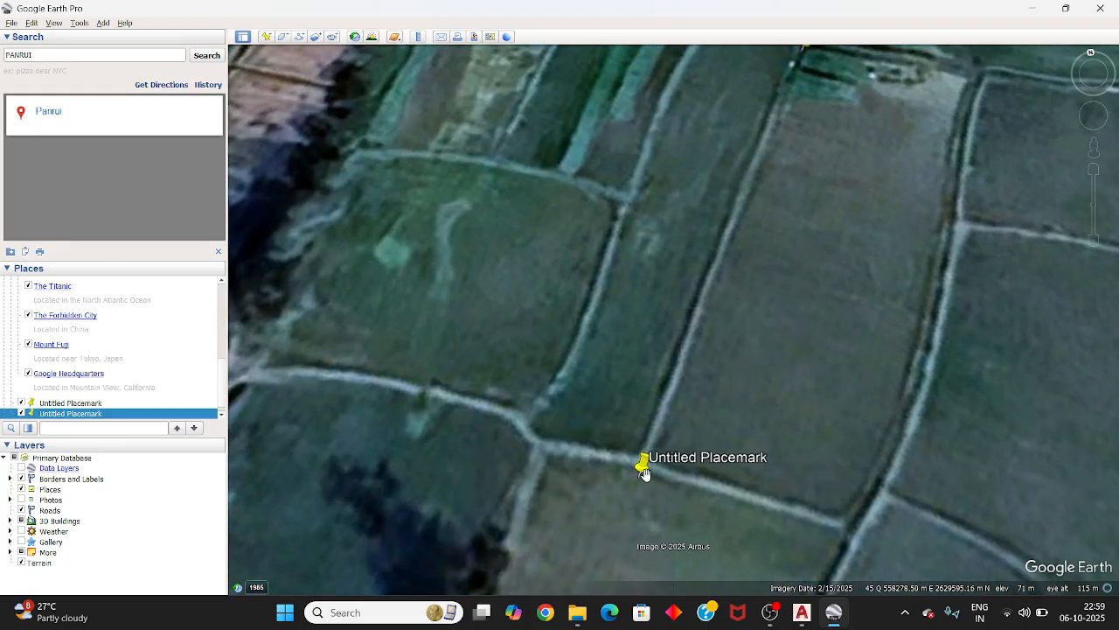
pyautogui.rightClick(643, 472)
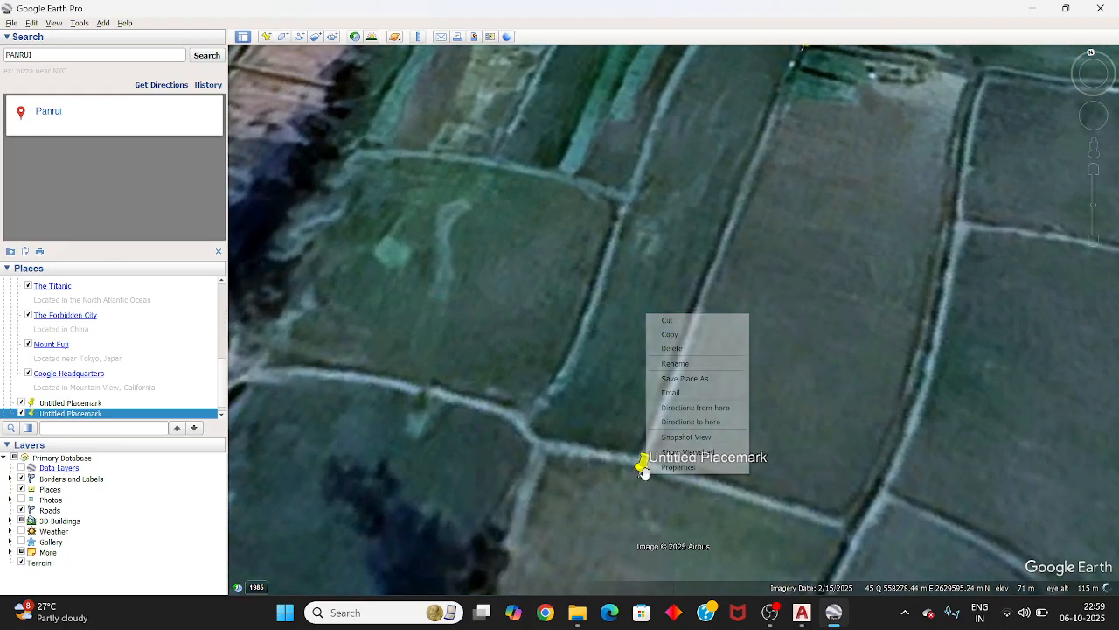
pyautogui.click(687, 350)
pyautogui.click(591, 317)
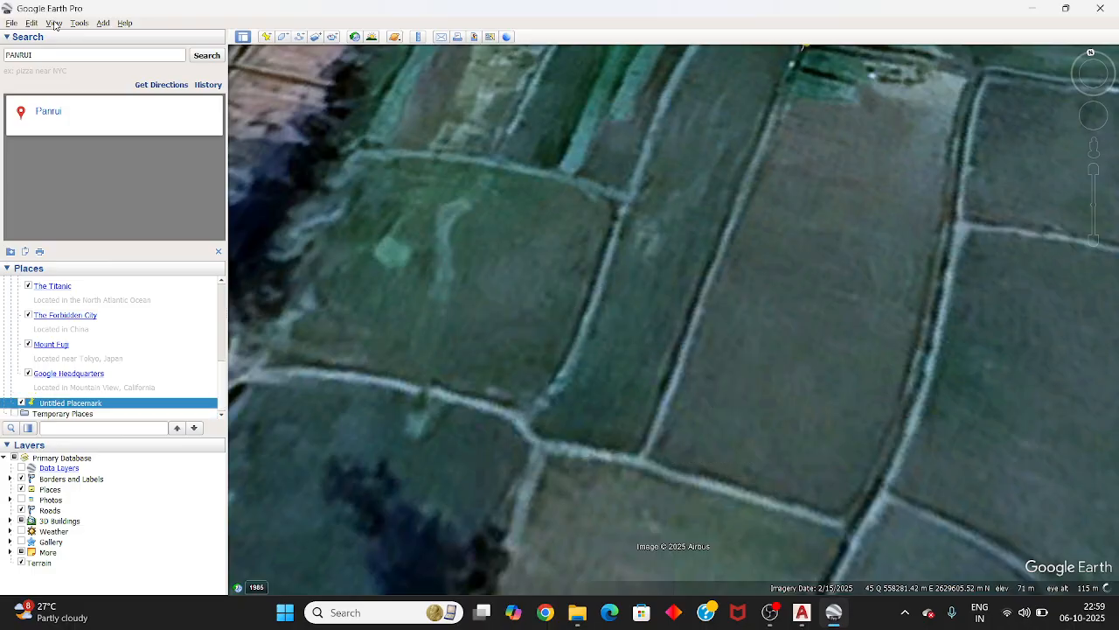
# Step: Place a replacement placemark on the southern boundary junction, at about 558278 m E, 2629596 m N
pyautogui.click(266, 37)
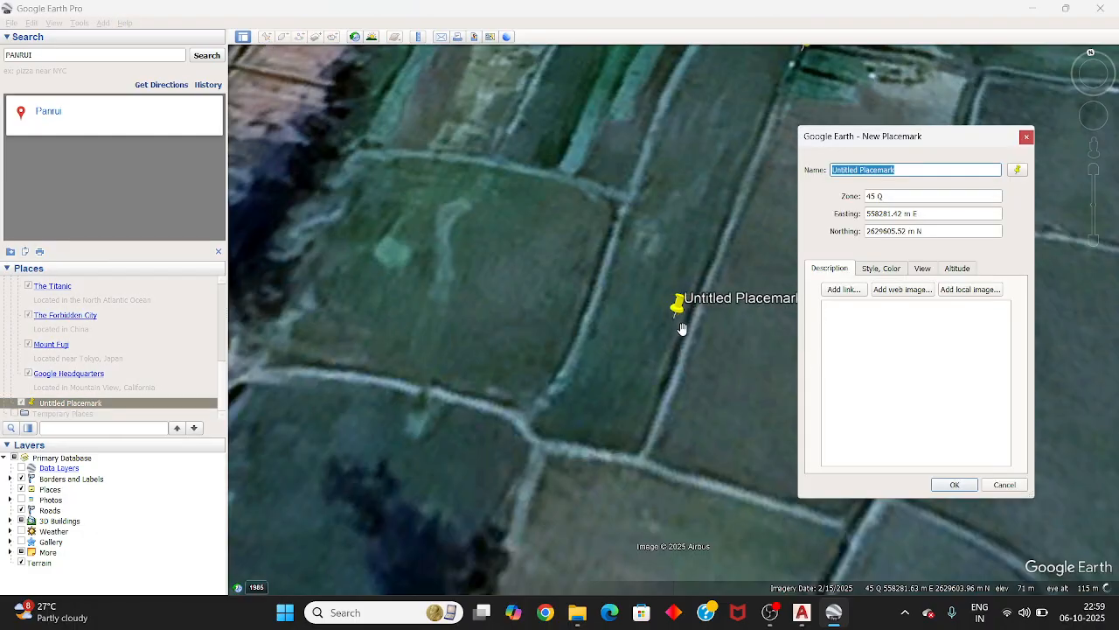
pyautogui.moveTo(679, 324); pyautogui.dragTo(641, 479)
pyautogui.scroll(2, 647, 465)
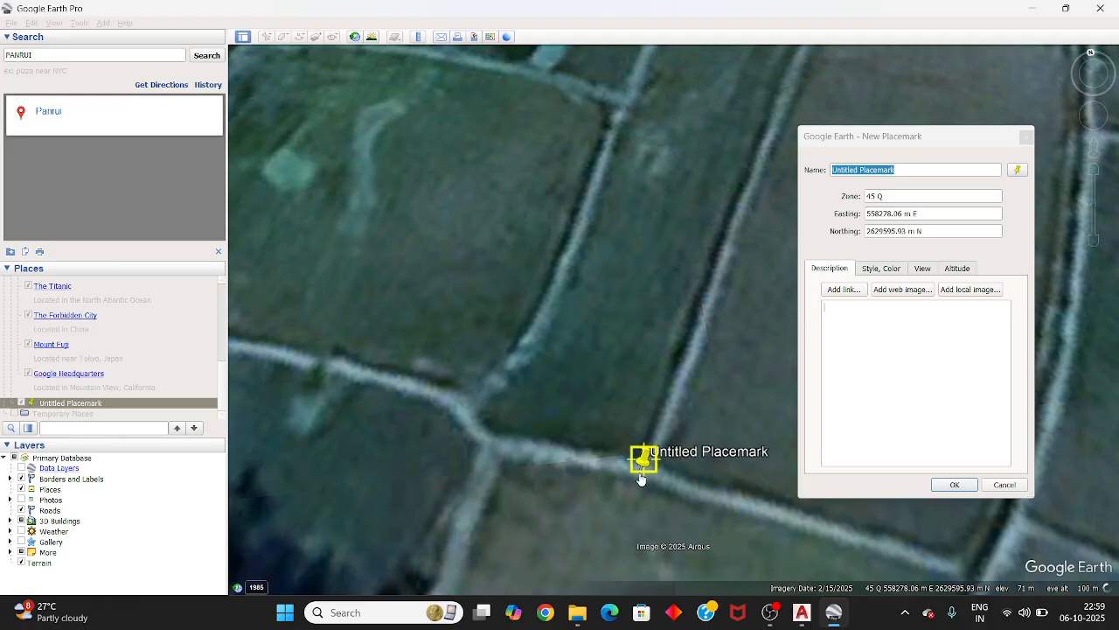
pyautogui.click(951, 484)
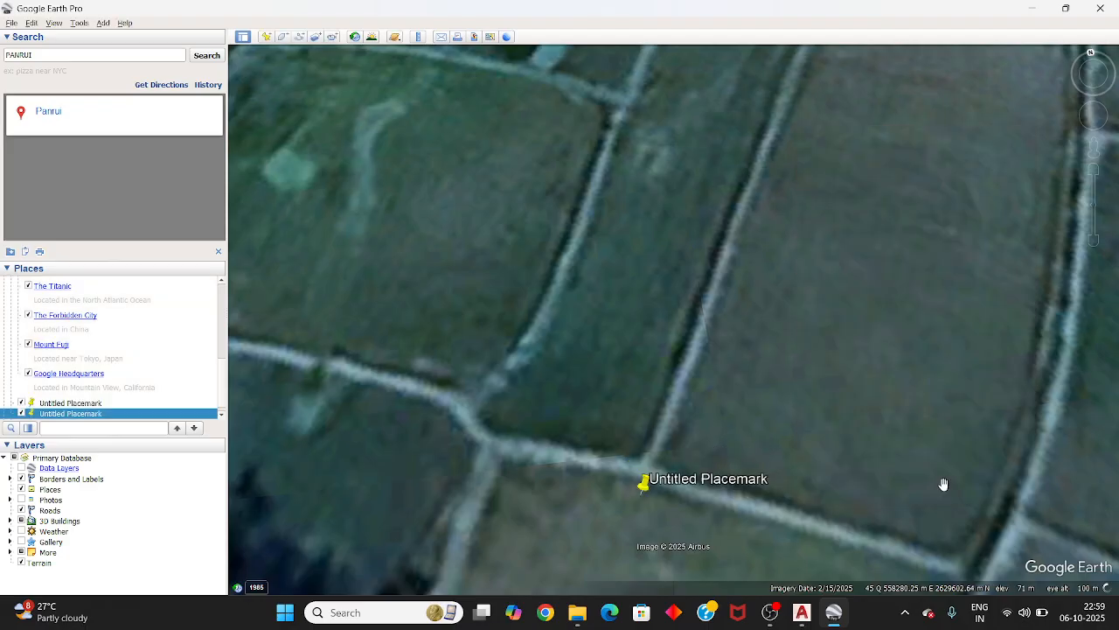
# Step: Delete the replacement placemark at the southern boundary junction
pyautogui.rightClick(649, 490)
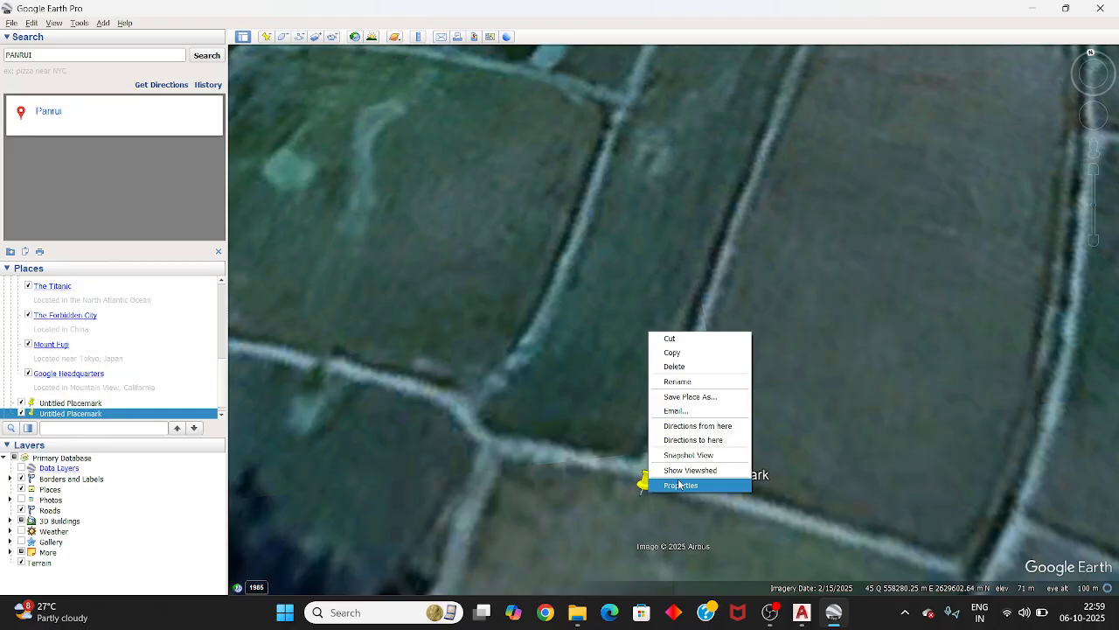
pyautogui.click(673, 366)
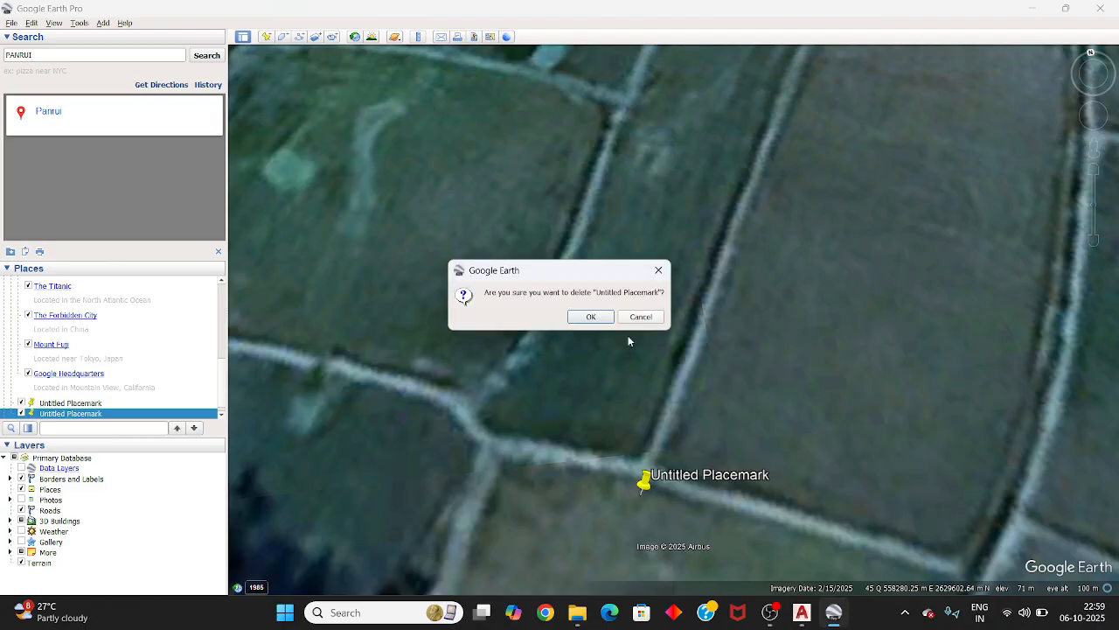
pyautogui.click(591, 316)
# Step: Return from the tilted ground-level view to an overhead view of the remaining placemark
pyautogui.moveTo(627, 460); pyautogui.dragTo(666, 553, button='right')
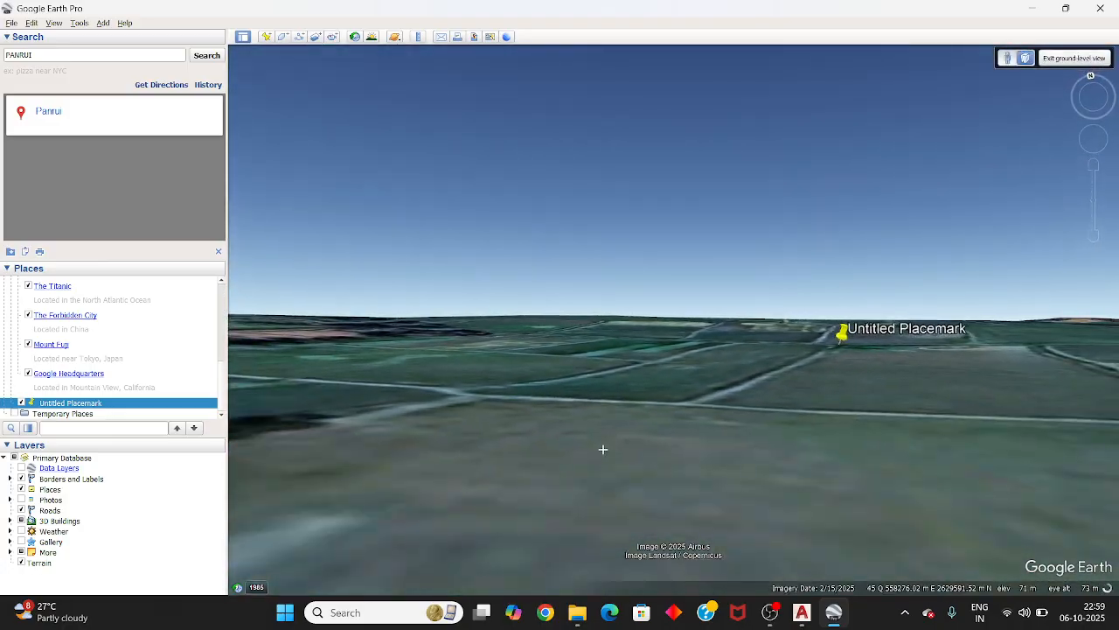
pyautogui.moveTo(602, 449); pyautogui.dragTo(617, 486)
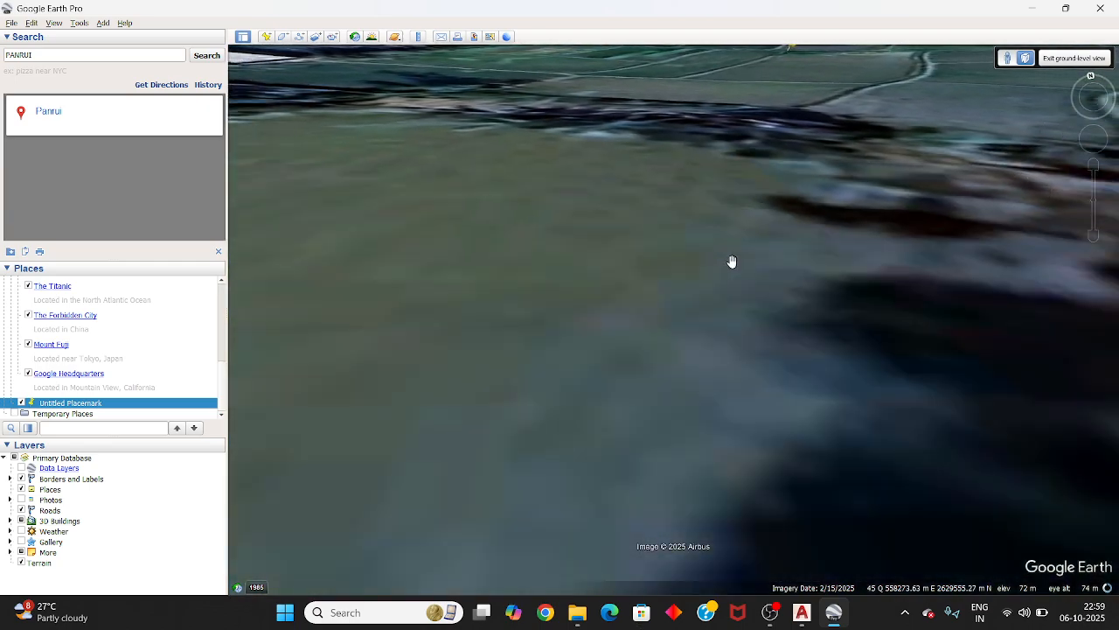
pyautogui.moveTo(732, 260); pyautogui.dragTo(673, 551)
pyautogui.click(1085, 97)
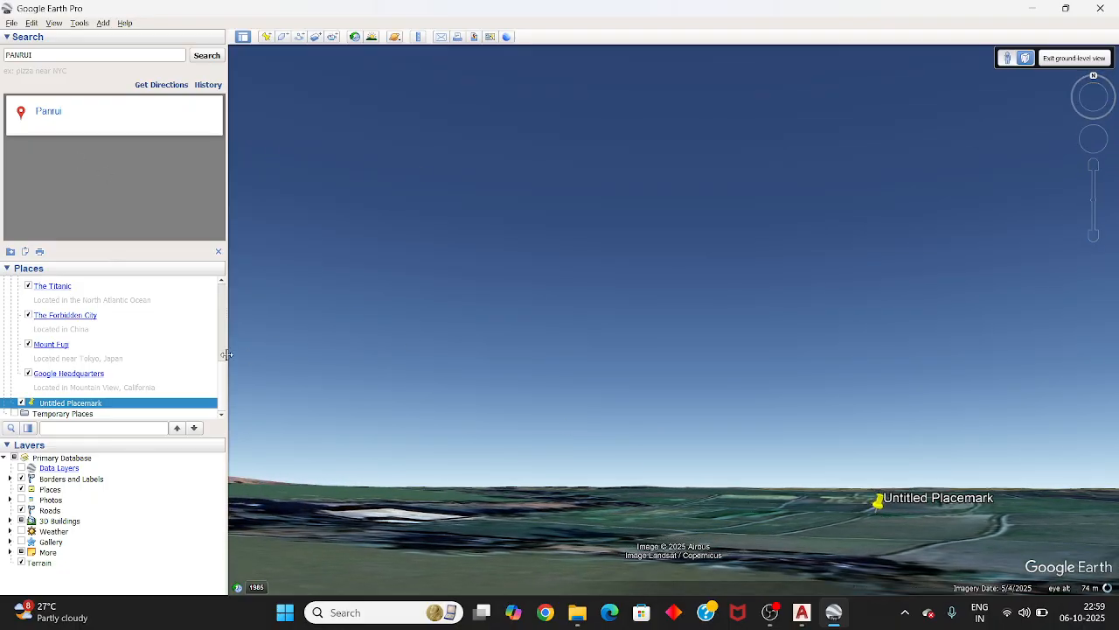
pyautogui.doubleClick(52, 405)
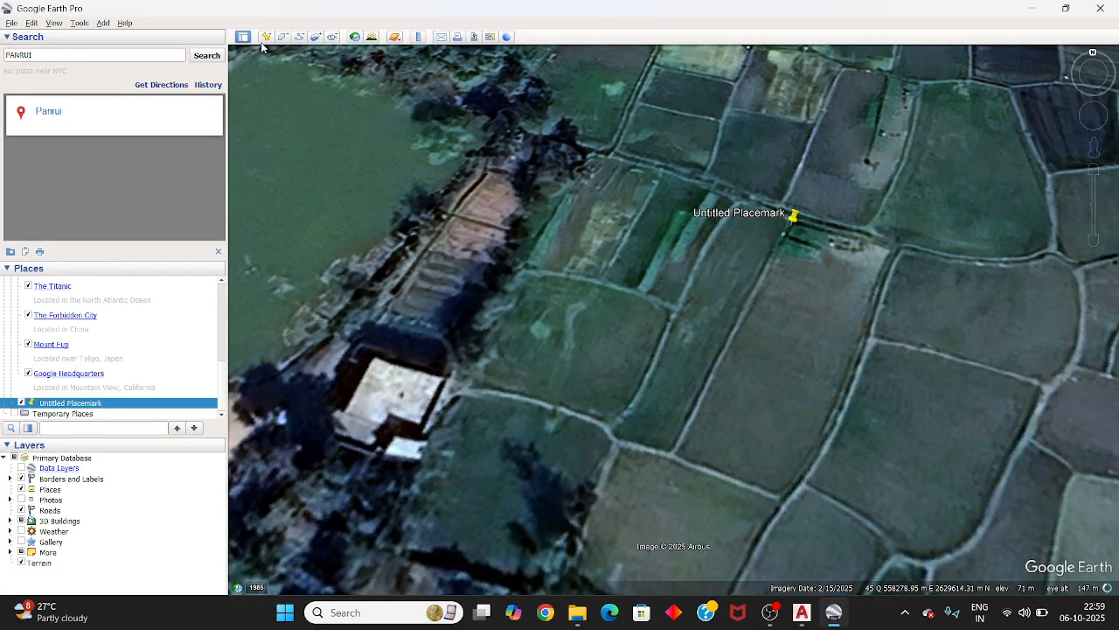
# Step: Place the second placemark on the southern boundary junction, at about 558278 m E, 2629596 m N
pyautogui.click(264, 37)
pyautogui.moveTo(676, 321); pyautogui.dragTo(674, 463)
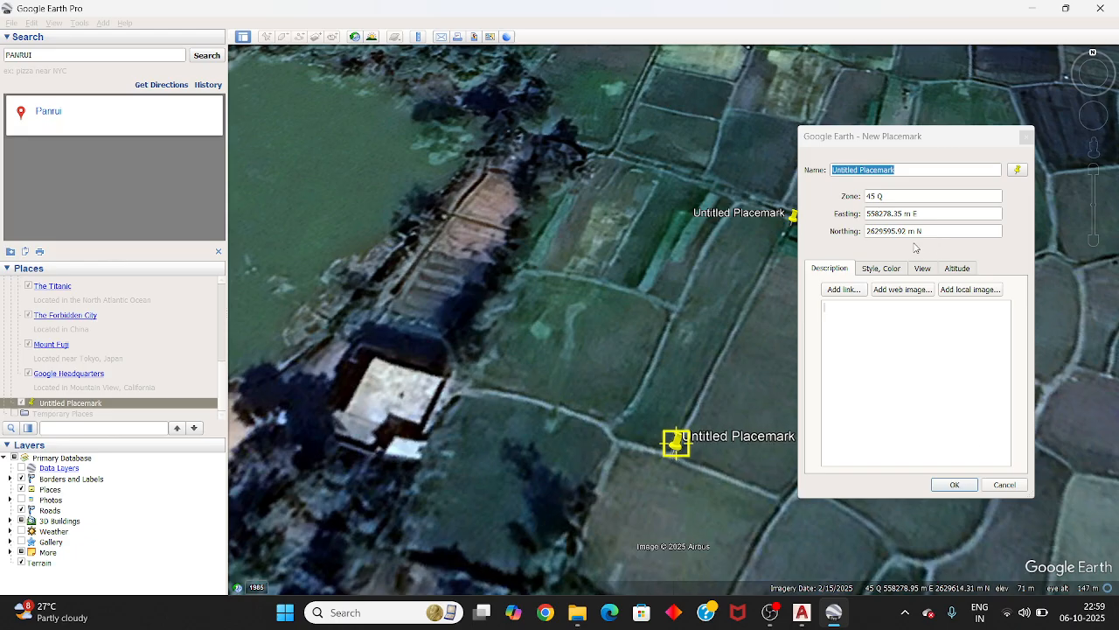
pyautogui.click(953, 464)
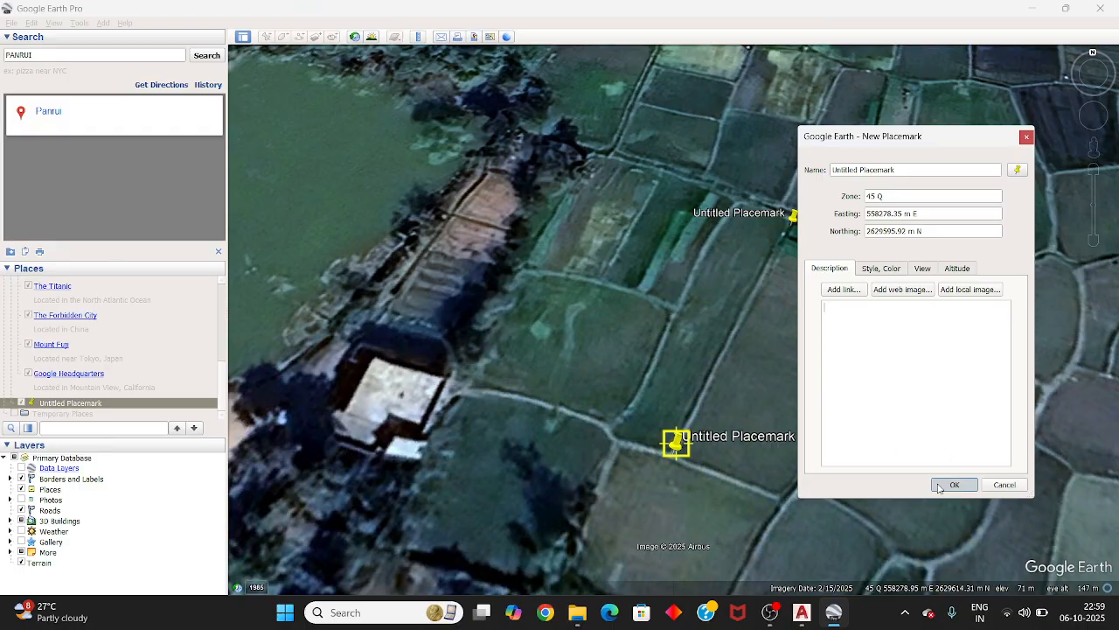
pyautogui.click(954, 484)
pyautogui.scroll(-4, 764, 362)
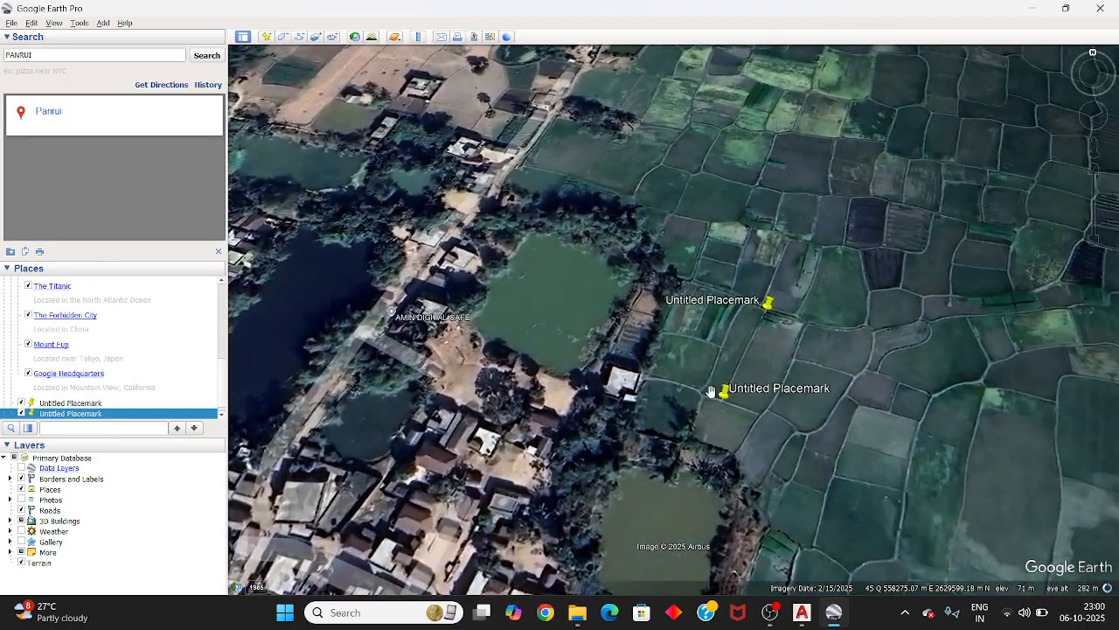
# Step: Close Google Earth Pro and switch to SHEET 1.dwg in AutoCAD
pyautogui.scroll(-2, 708, 394)
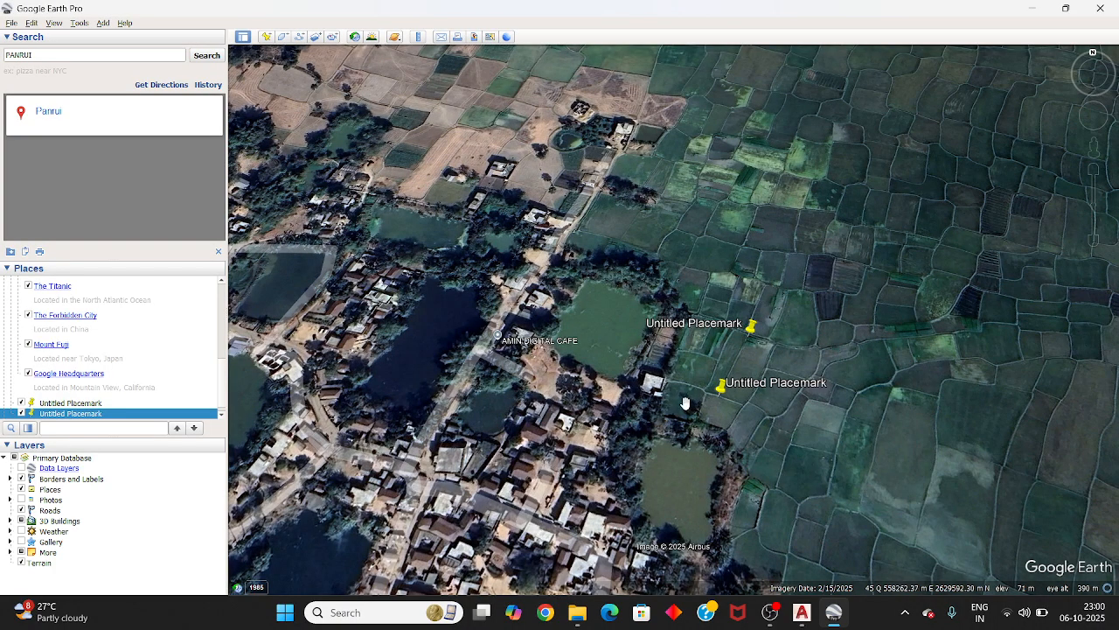
pyautogui.click(1113, 11)
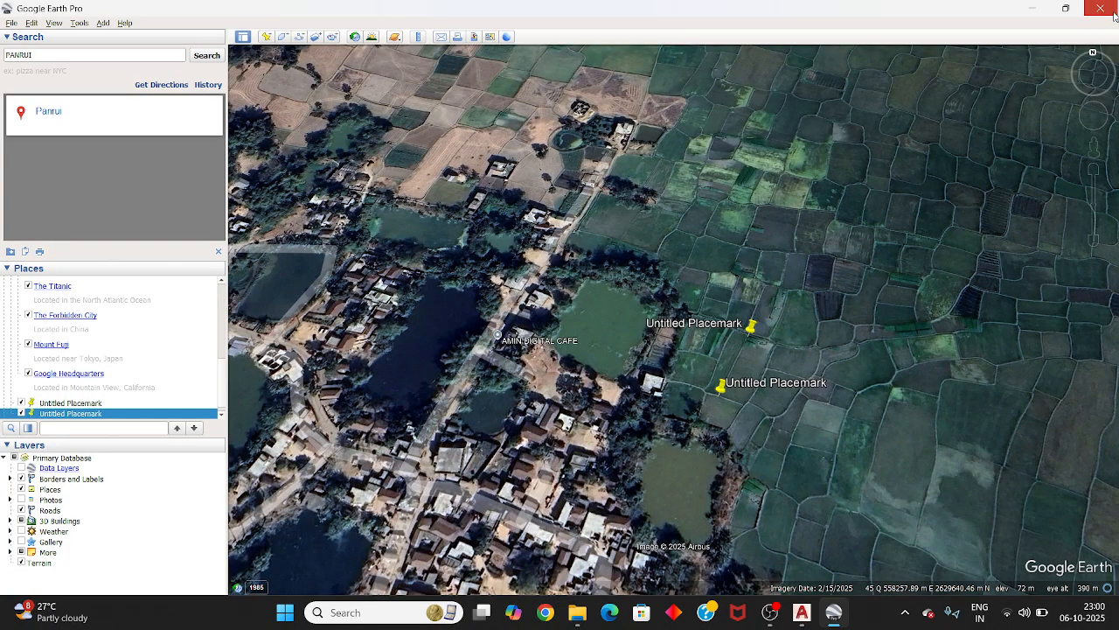
pyautogui.scroll(-3, 741, 330)
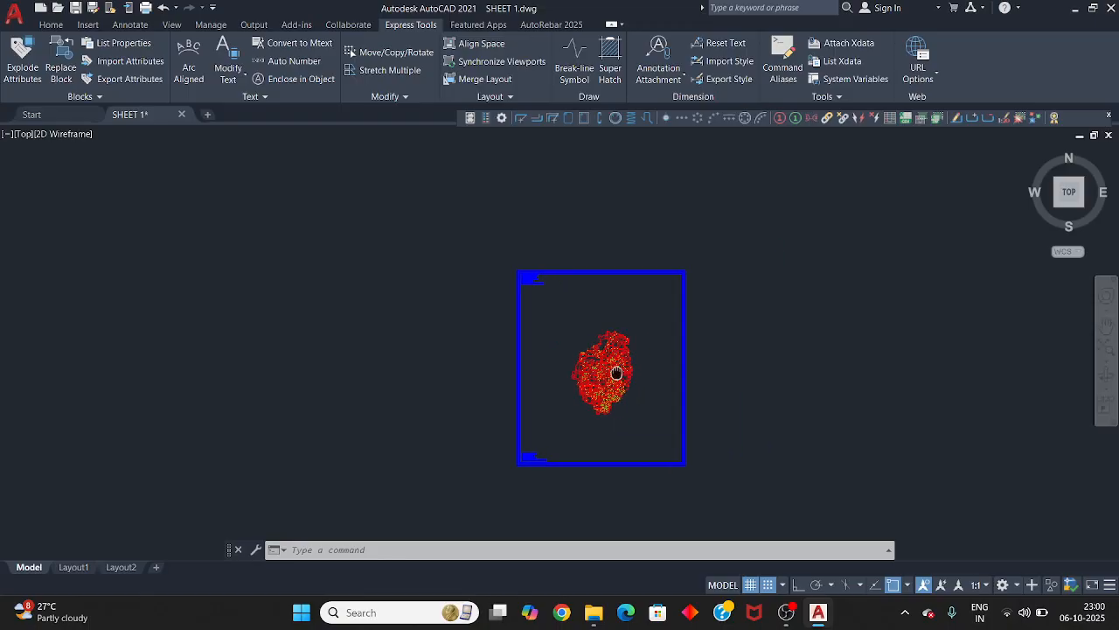
# Step: Examine the parcel boundaries around plots 64, 66 and 5 in the southeastern part of the map to locate the reference junctions
pyautogui.scroll(8, 618, 372)
pyautogui.scroll(-4, 619, 365)
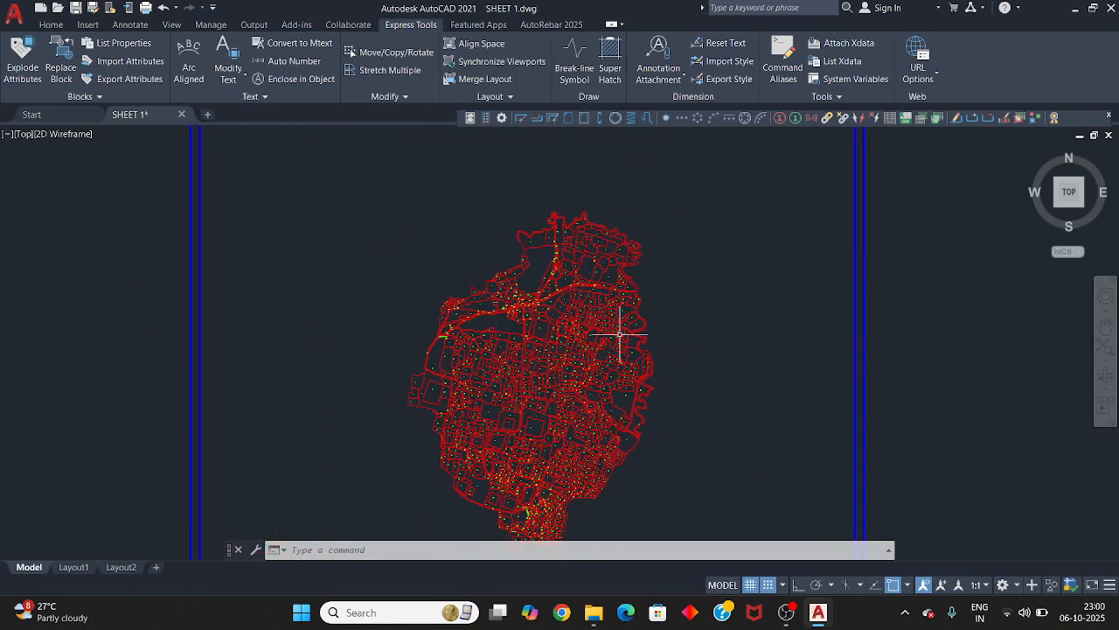
pyautogui.scroll(4, 551, 514)
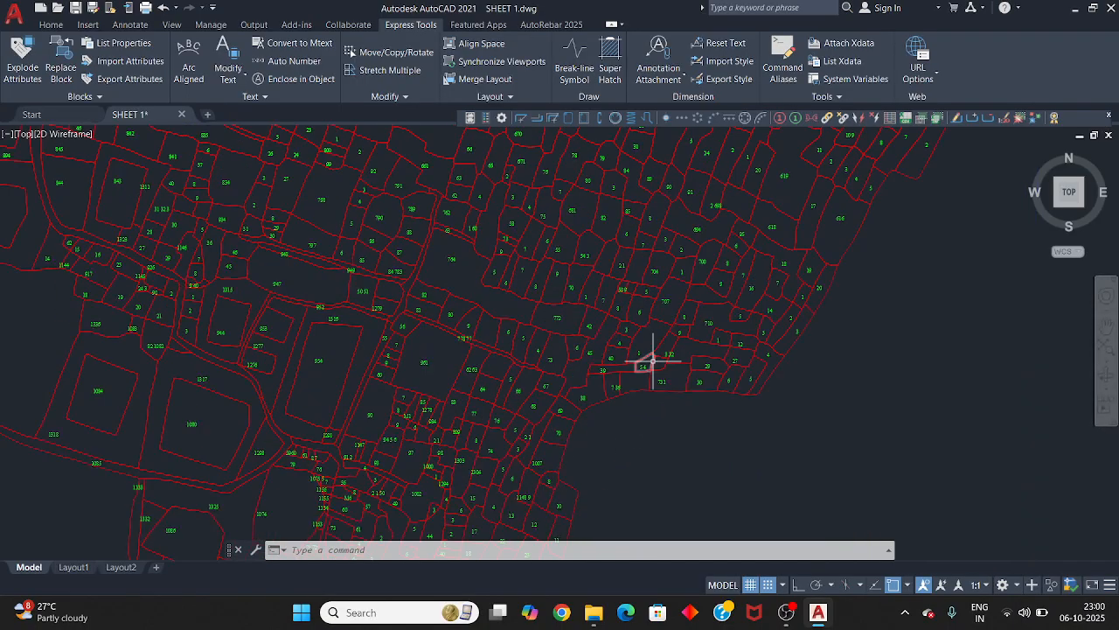
pyautogui.scroll(-2, 647, 340)
pyautogui.scroll(5, 543, 369)
pyautogui.scroll(2, 600, 283)
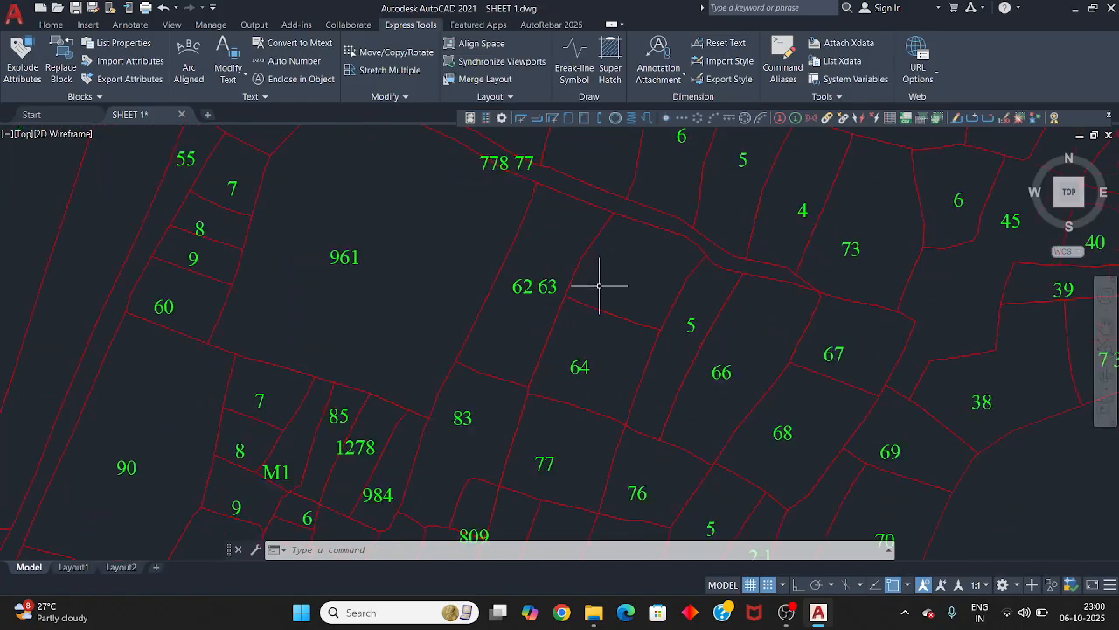
pyautogui.scroll(-4, 637, 312)
pyautogui.scroll(6, 711, 209)
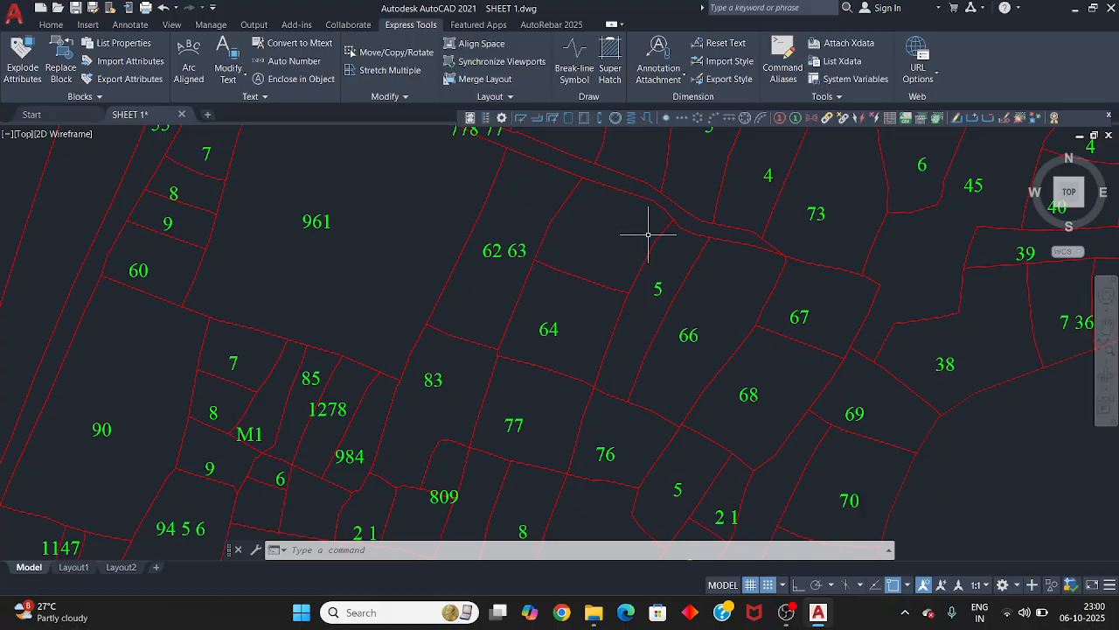
pyautogui.scroll(4, 656, 288)
pyautogui.click(655, 307)
pyautogui.scroll(-6, 623, 328)
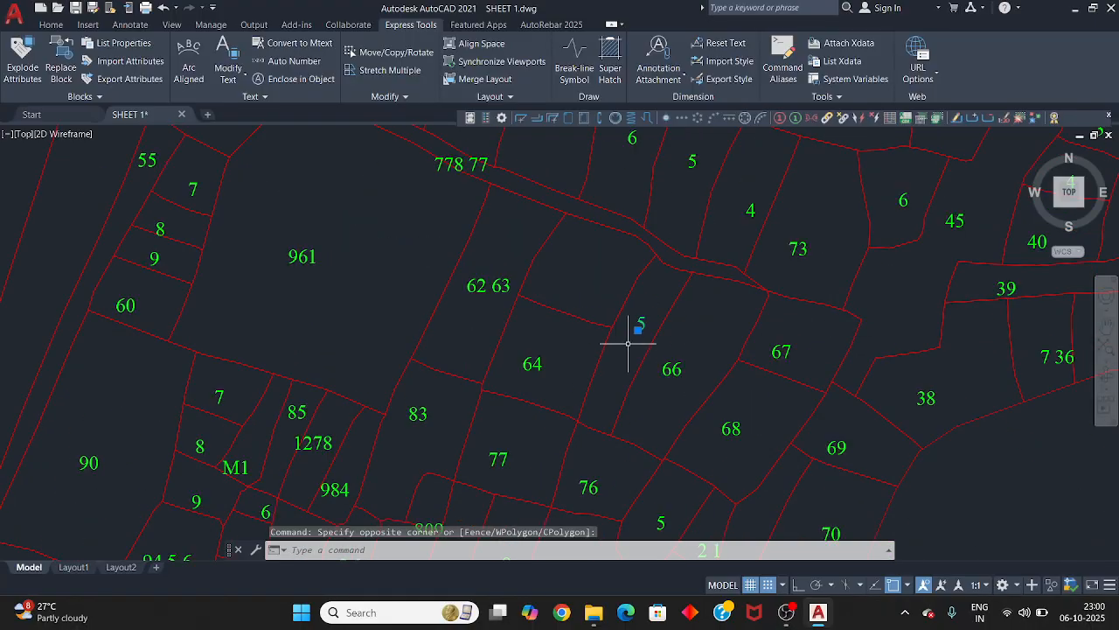
pyautogui.press('Escape')
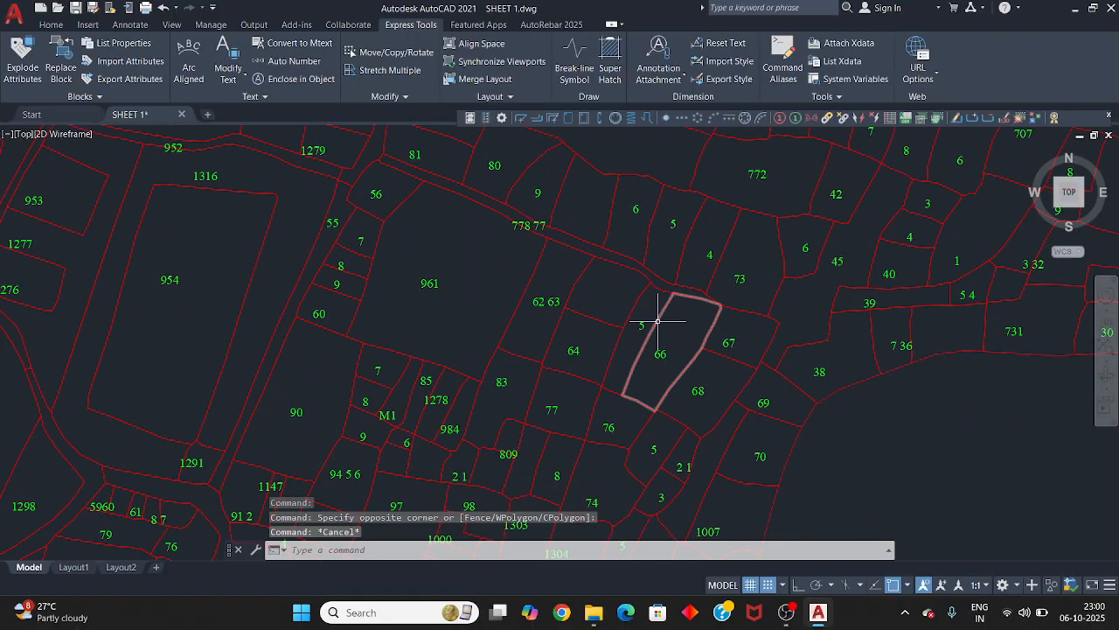
pyautogui.press('Escape')
pyautogui.scroll(-2, 607, 335)
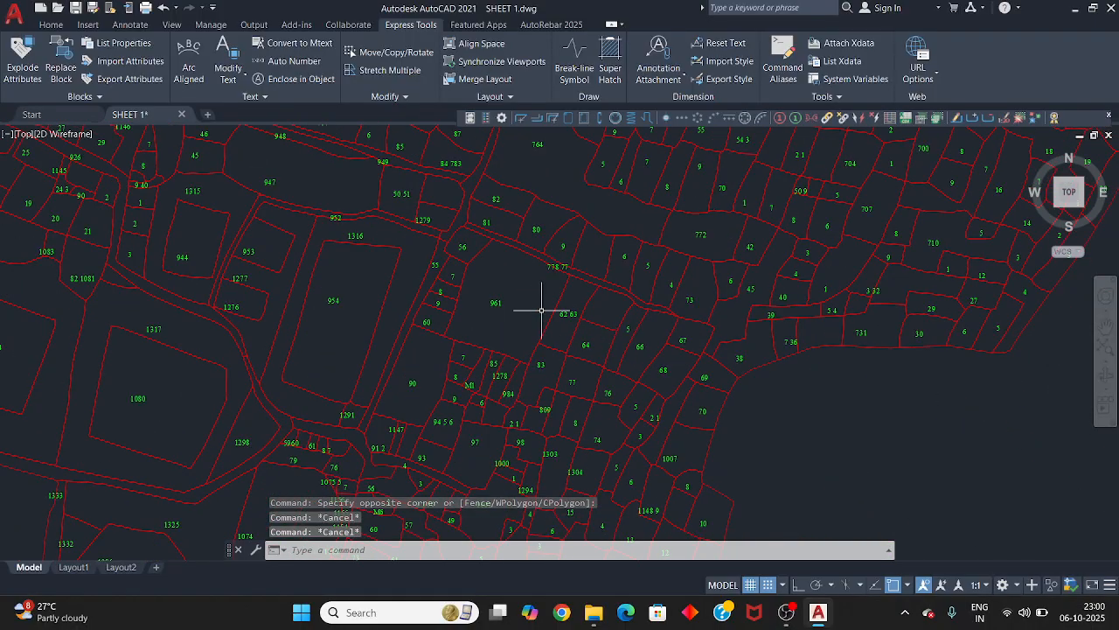
# Step: Create a new blank drawing and turn off its grid display
pyautogui.click(206, 115)
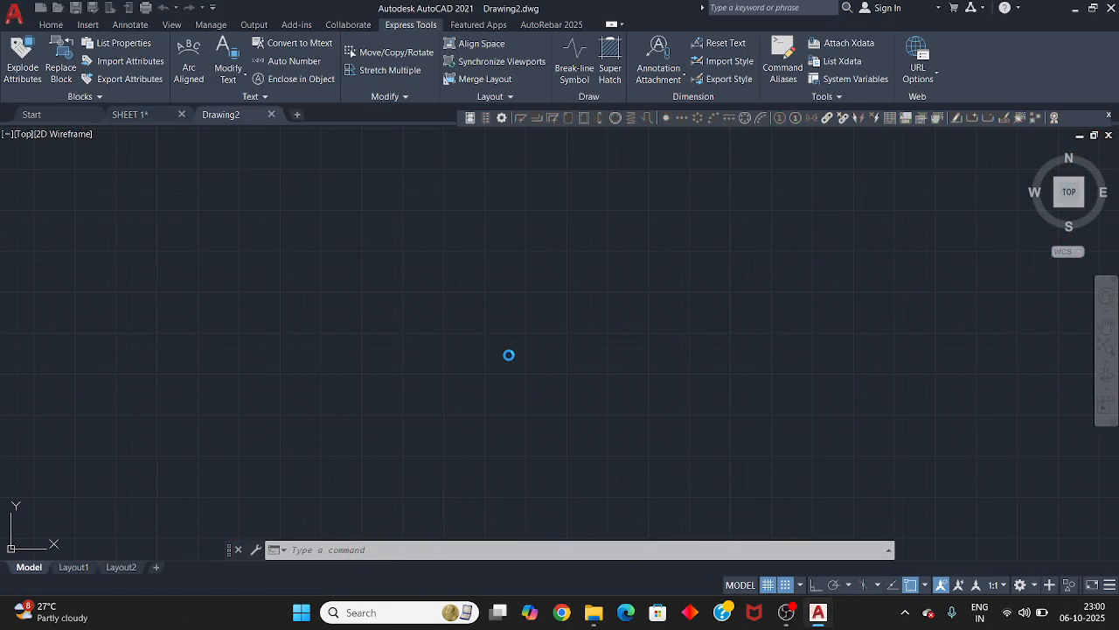
pyautogui.scroll(-2, 589, 350)
pyautogui.click(770, 585)
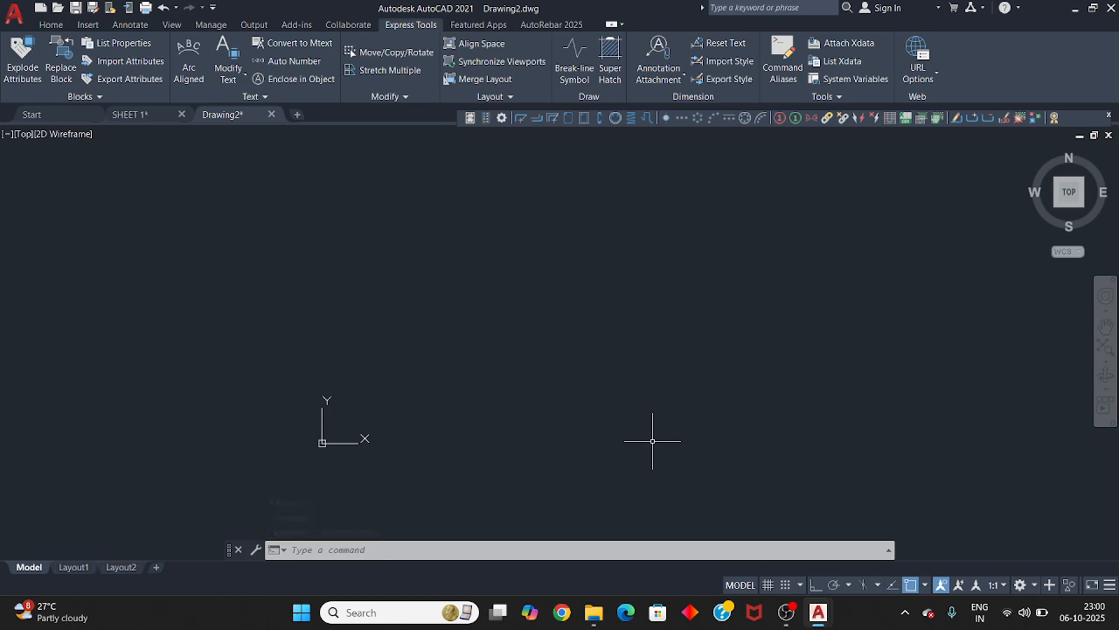
# Step: Place a point for the first reference placemark at coordinates 558294,2629630
pyautogui.write('PO')
pyautogui.press('Return')
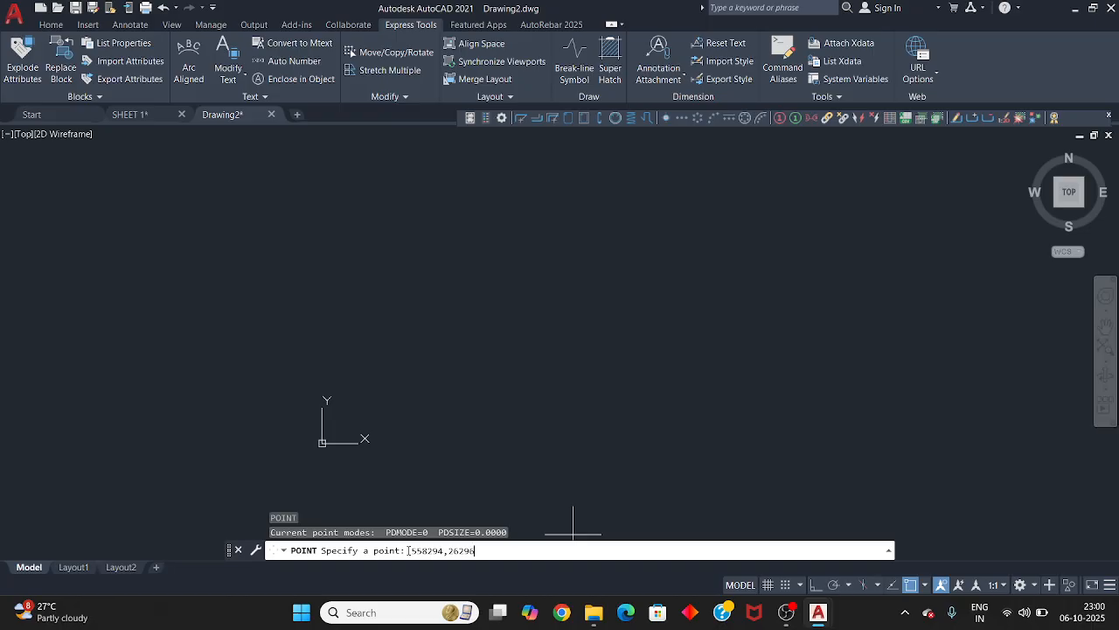
pyautogui.press('Return')
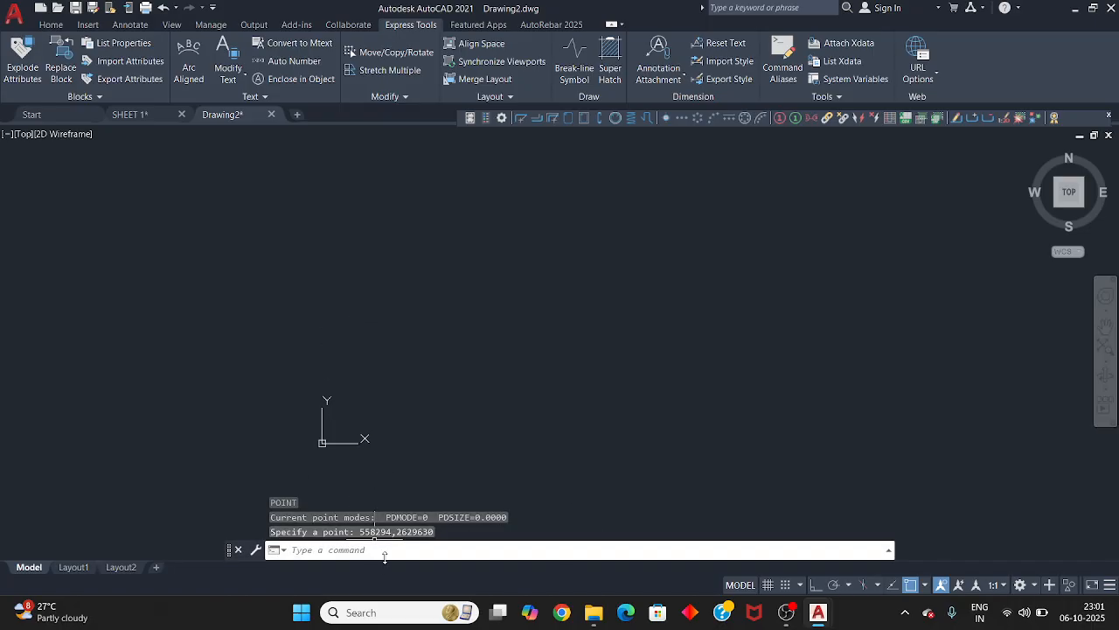
# Step: Place a point for the second reference placemark at coordinates 558278,2629596
pyautogui.press('Return')
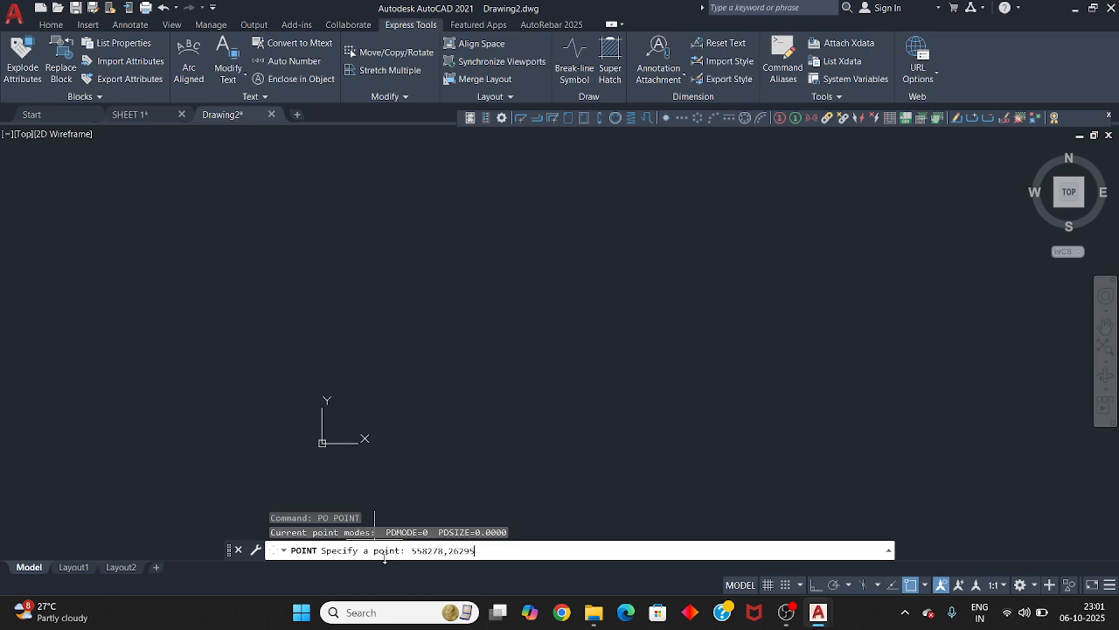
pyautogui.press('Return')
pyautogui.scroll(-5, 384, 526)
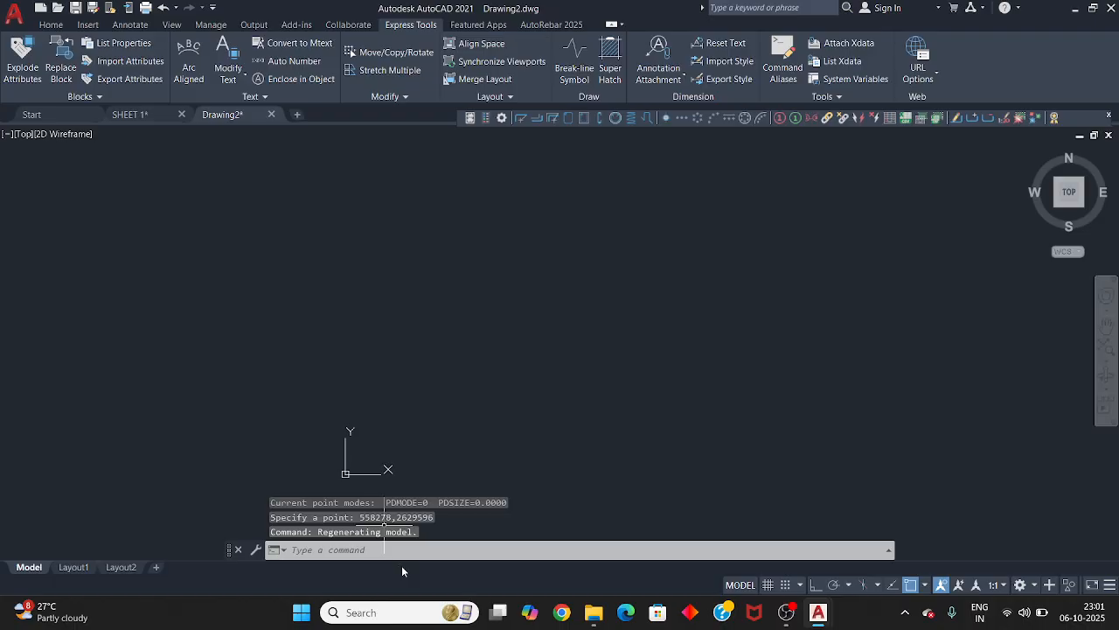
pyautogui.scroll(4, 431, 444)
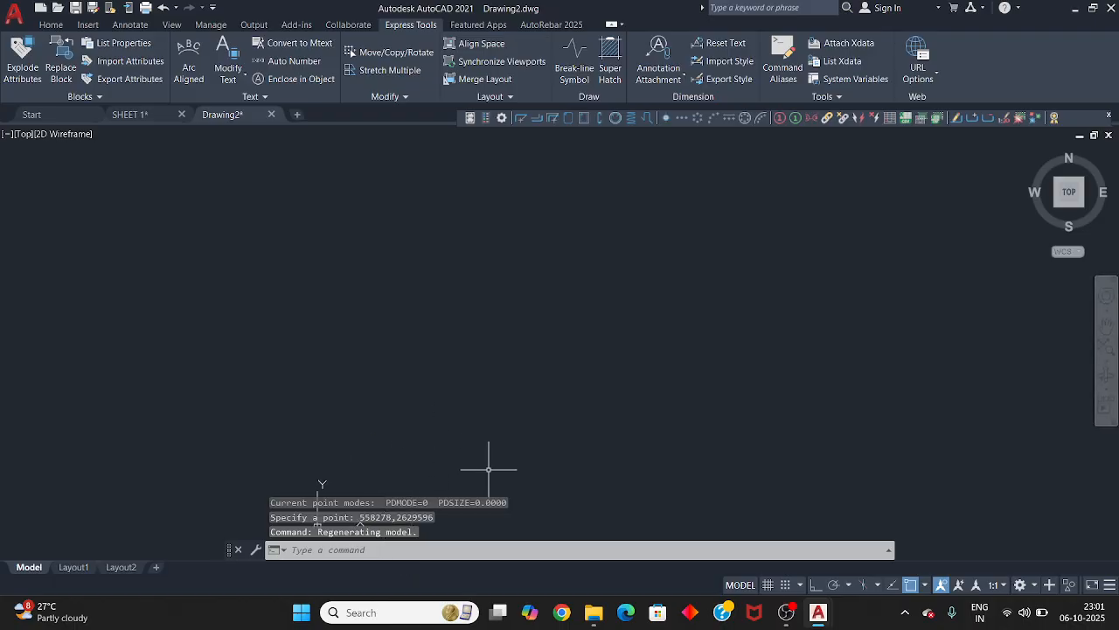
# Step: Set the point style to the cross inside a circle and square, with a point size of 0.1% relative to the screen
pyautogui.write('PTYPE')
pyautogui.press('Return')
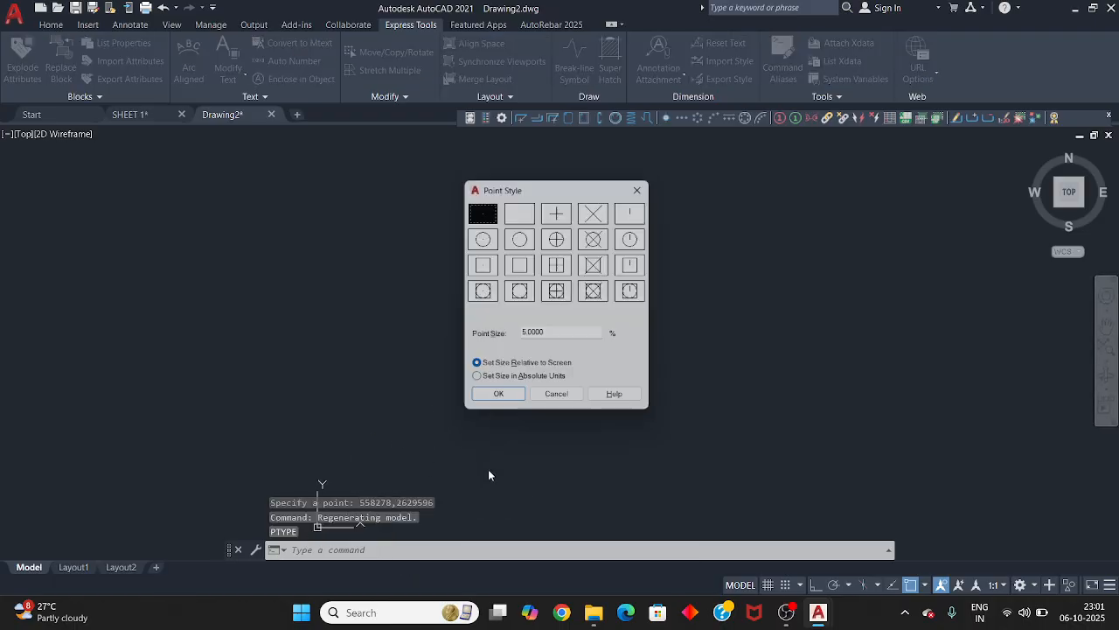
pyautogui.click(558, 293)
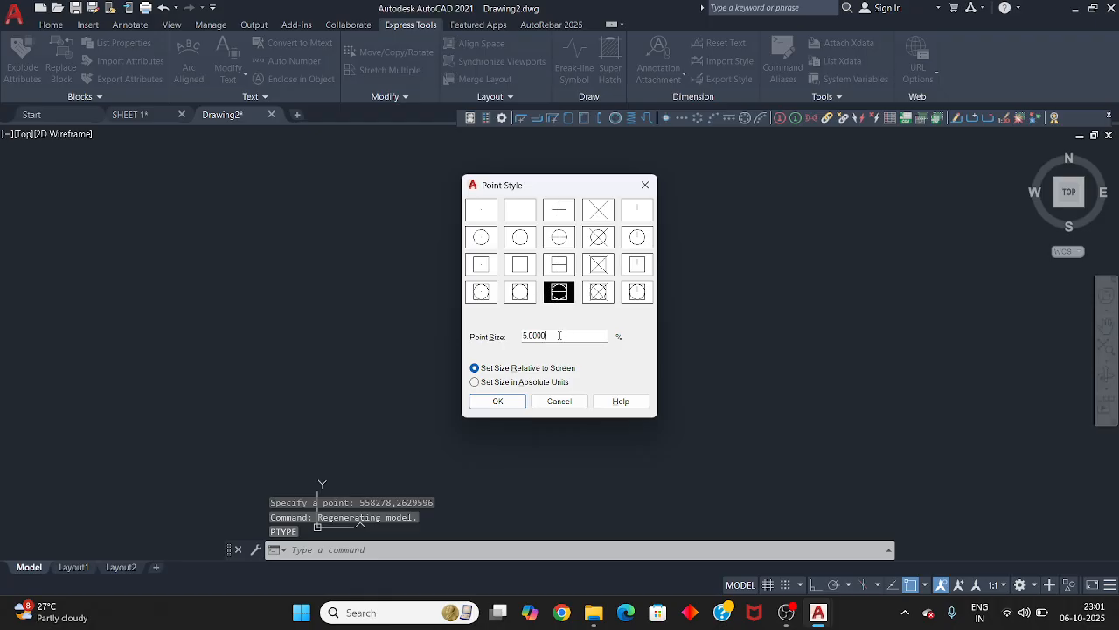
pyautogui.write('0.1')
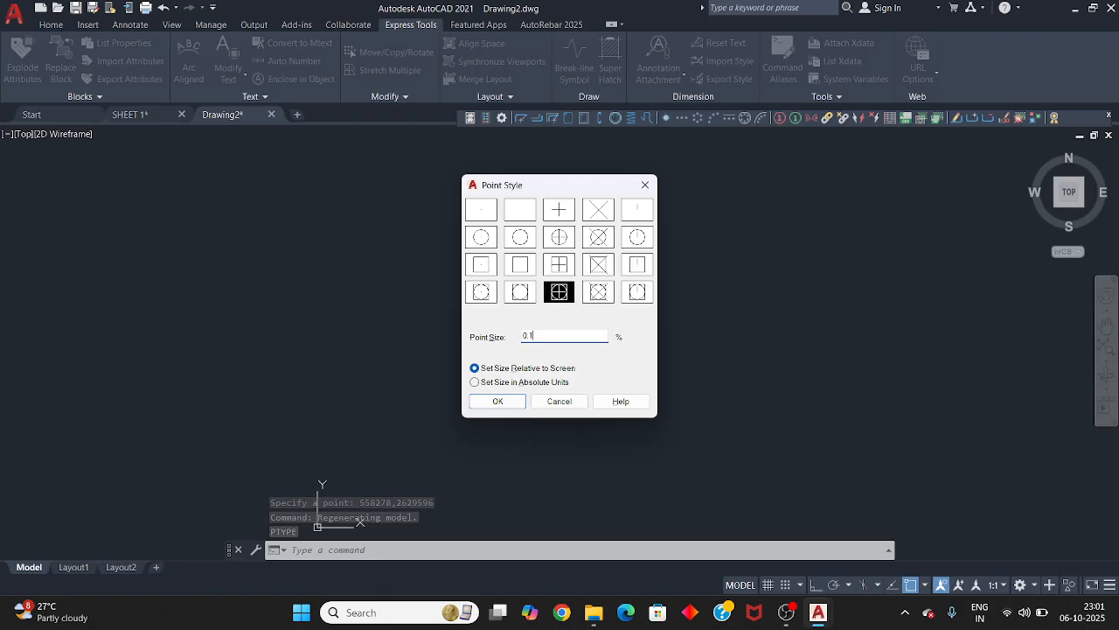
pyautogui.click(507, 404)
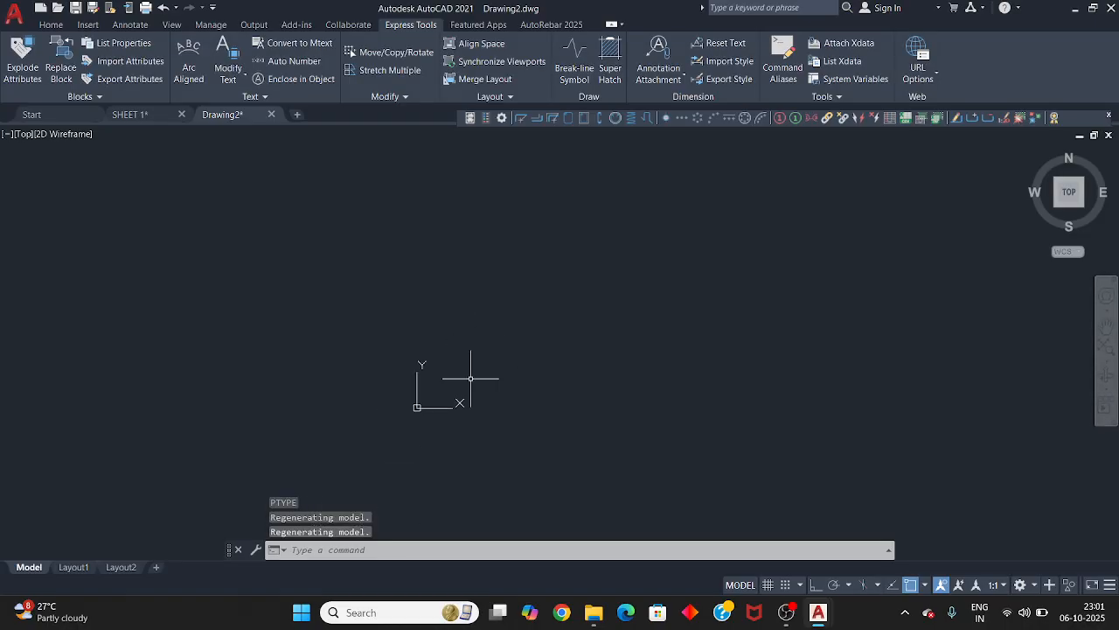
# Step: Draw a polyline from the northern reference point at 558294,2629630 to the southern one at 558278,2629596
pyautogui.write('z')
pyautogui.press('Return')
pyautogui.write('e')
pyautogui.press('Return')
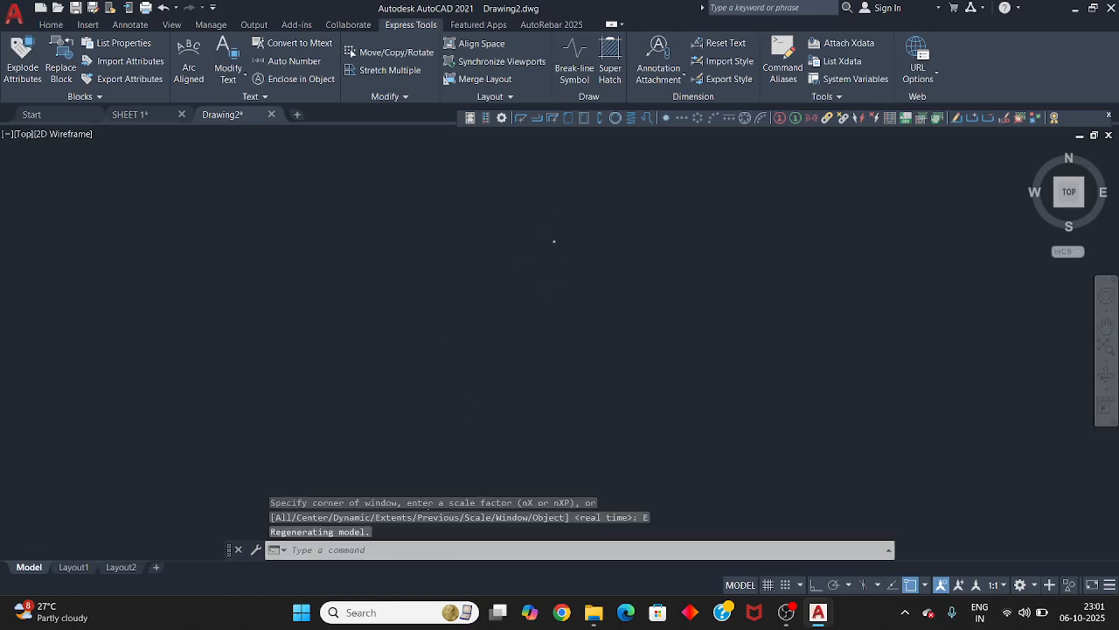
pyautogui.write('p')
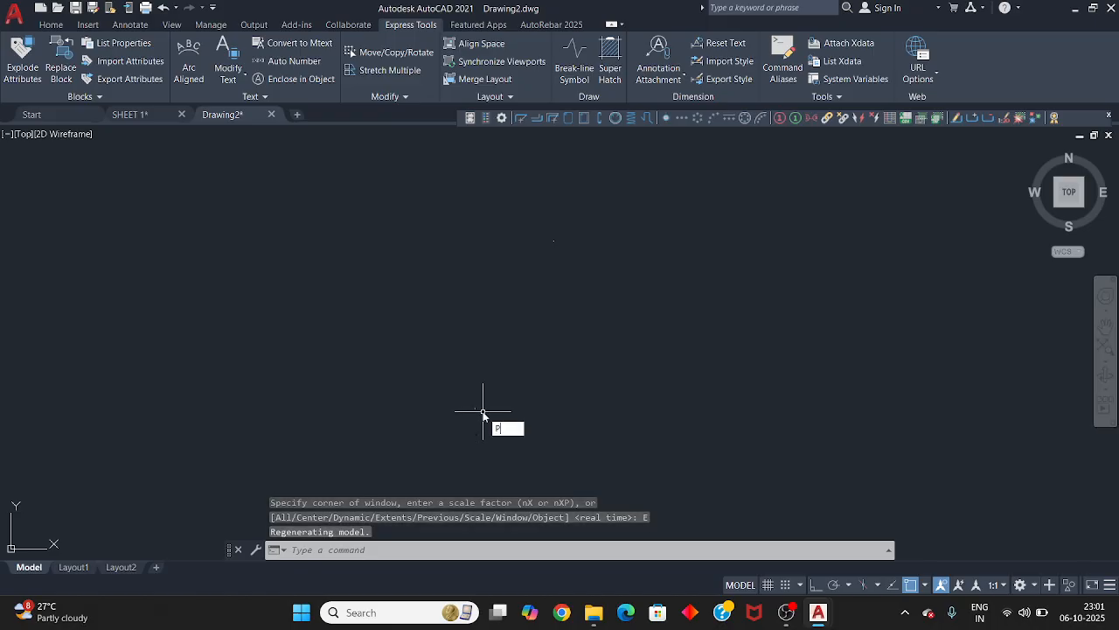
pyautogui.write('l')
pyautogui.press('Return')
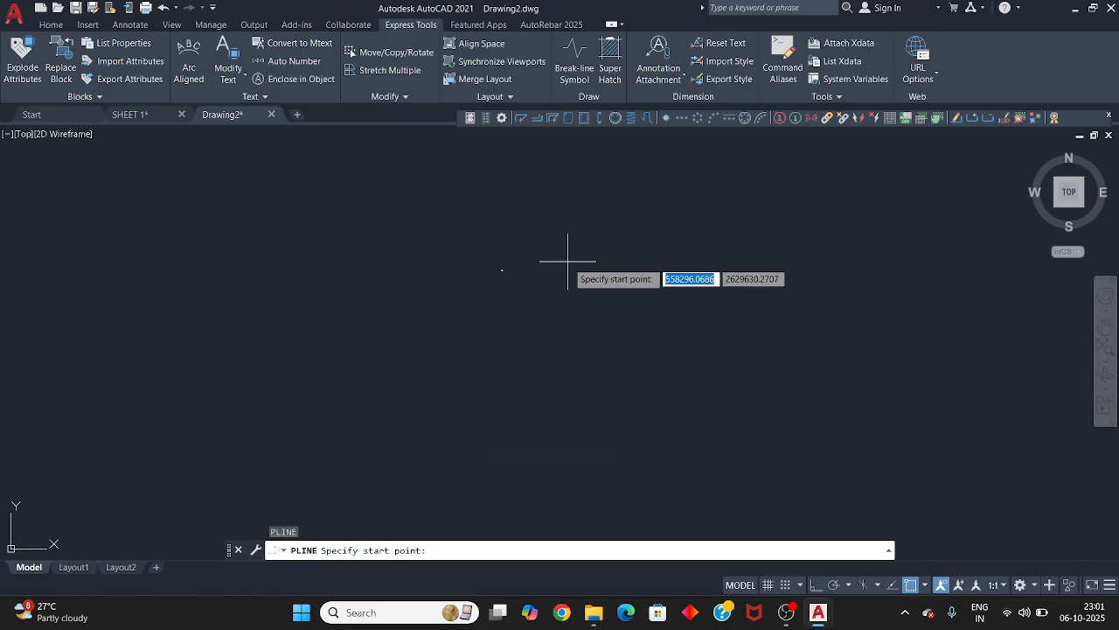
pyautogui.click(472, 179)
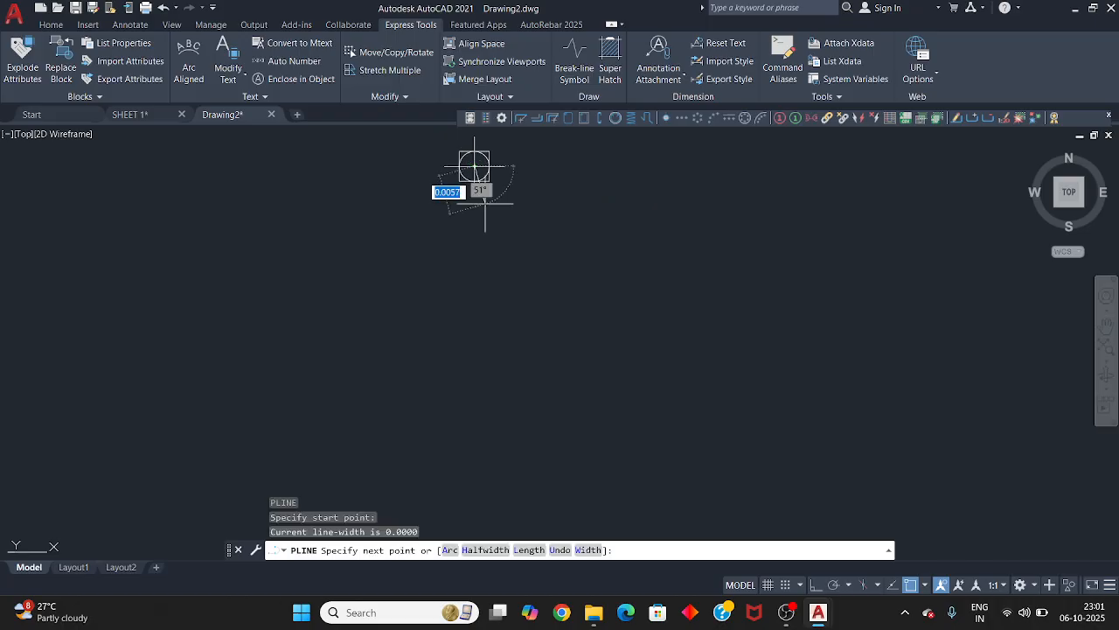
pyautogui.scroll(-10, 501, 252)
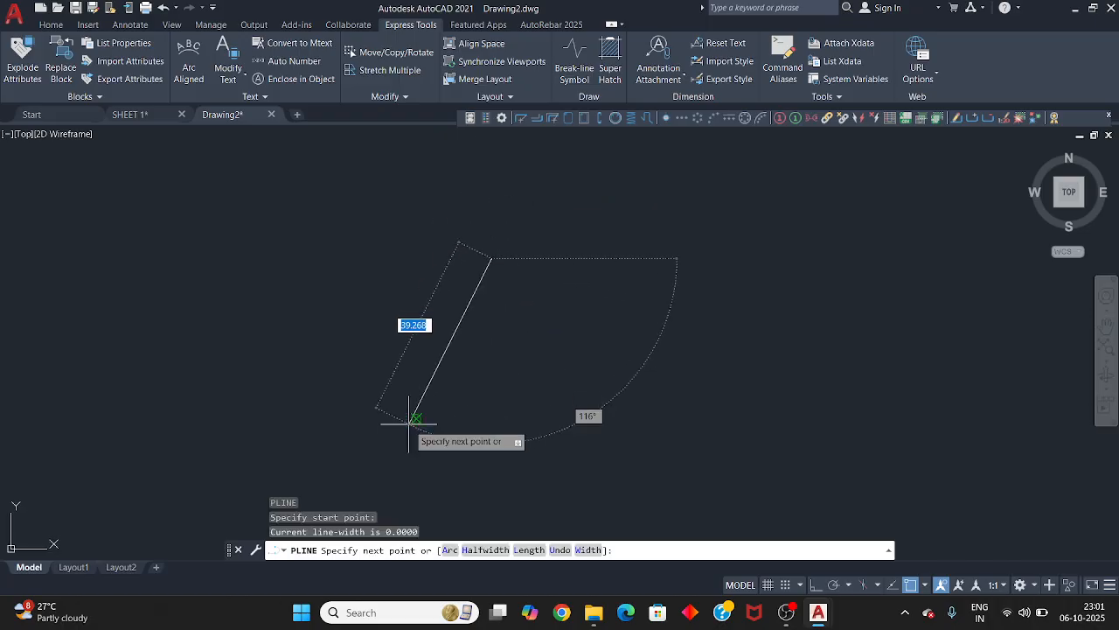
pyautogui.scroll(7, 414, 421)
pyautogui.scroll(12, 440, 404)
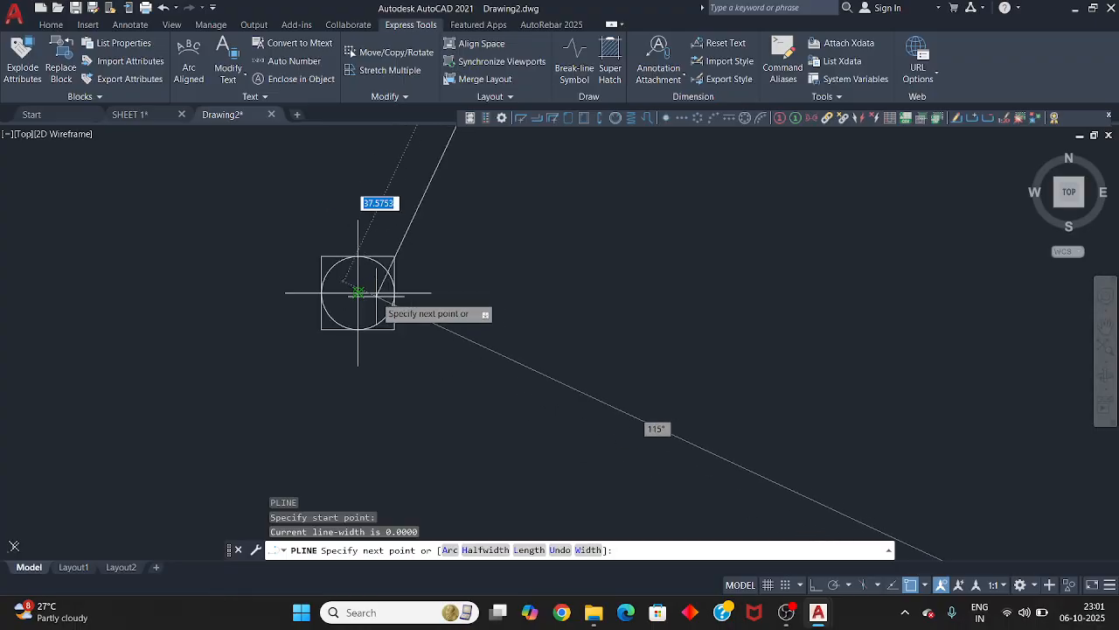
pyautogui.click(358, 292)
pyautogui.press('Return')
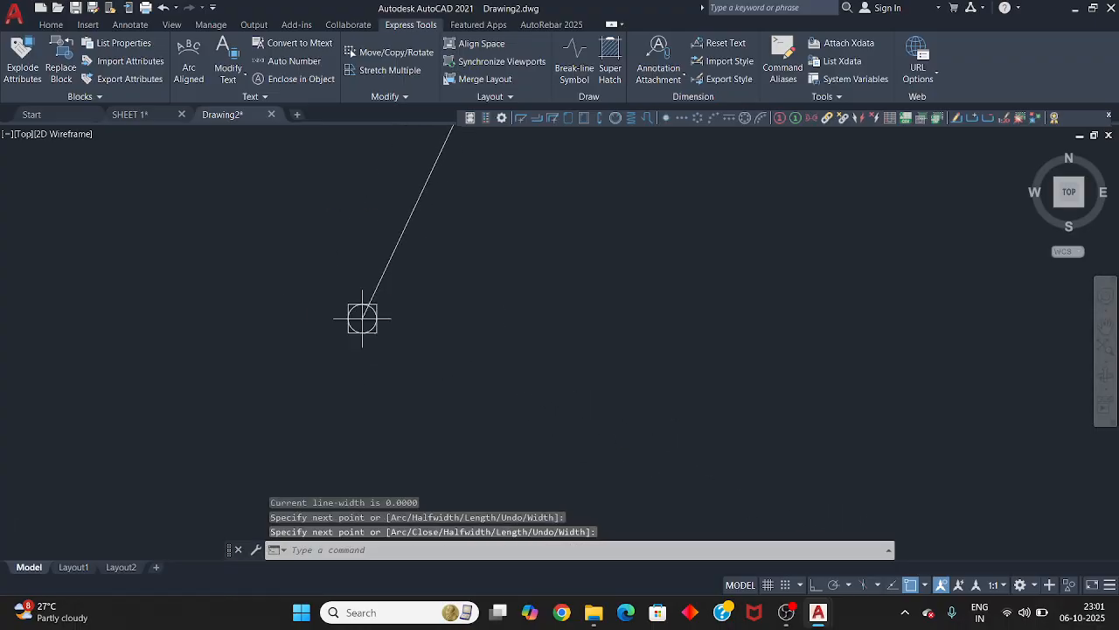
pyautogui.scroll(-5, 365, 379)
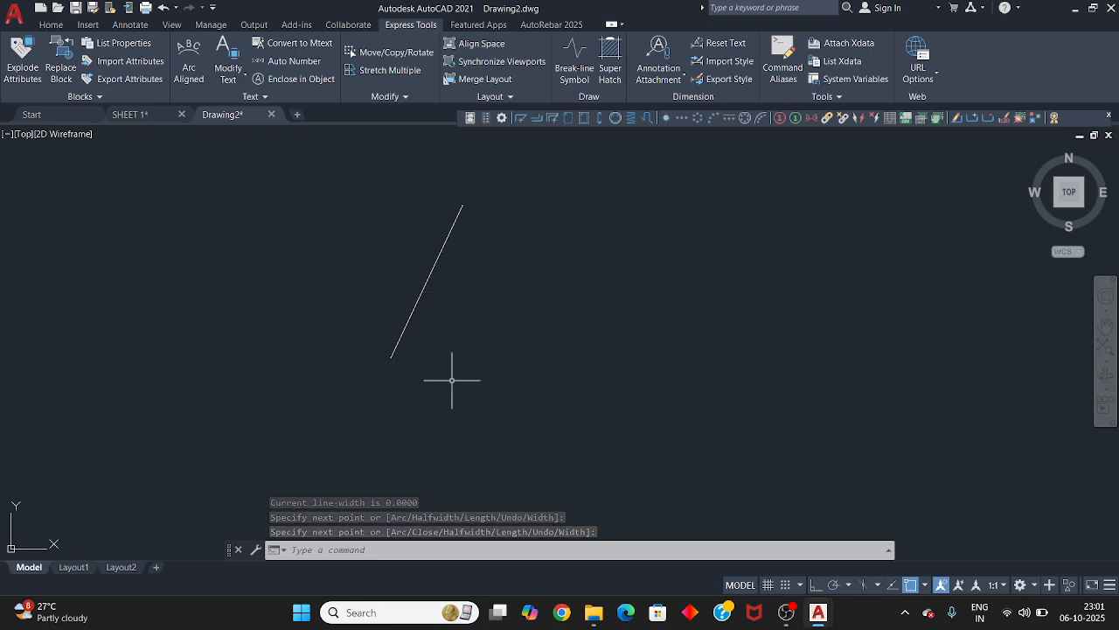
pyautogui.scroll(-2, 452, 379)
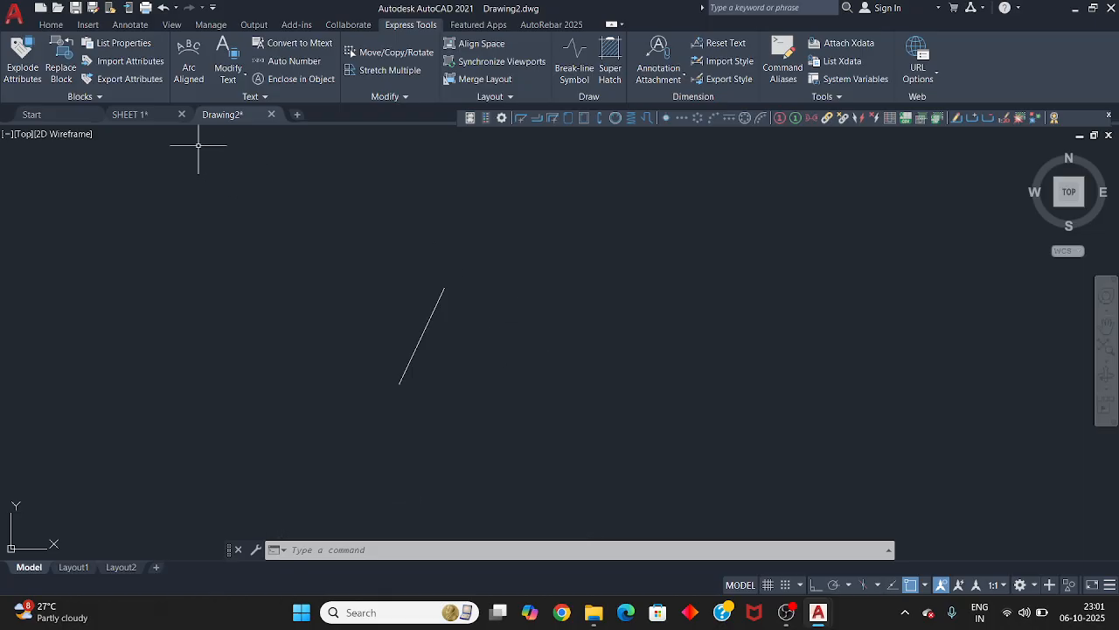
# Step: Copy the entire parcel map from SHEET 1, leaving out the blue border, and return to the drawing with the reference line
pyautogui.click(152, 118)
pyautogui.scroll(-6, 476, 385)
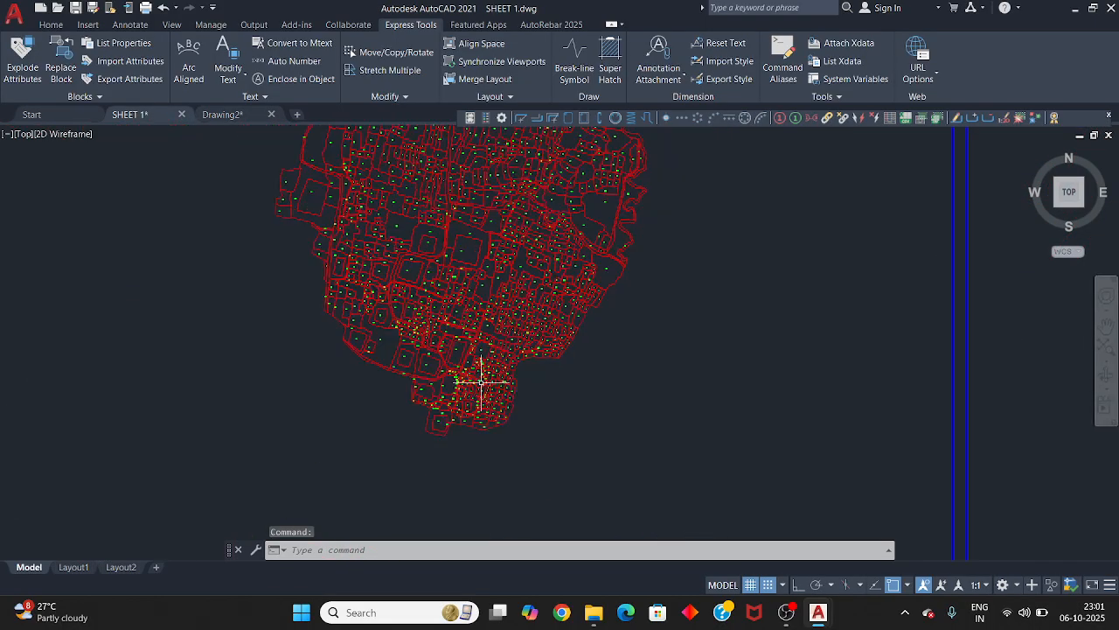
pyautogui.scroll(-2, 541, 284)
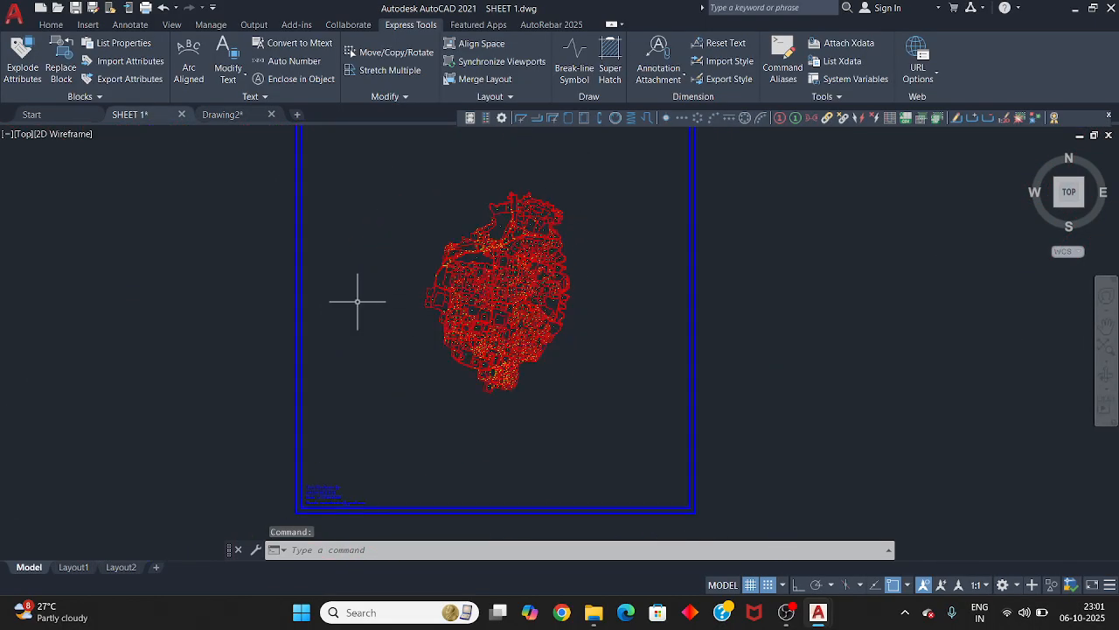
pyautogui.click(606, 146)
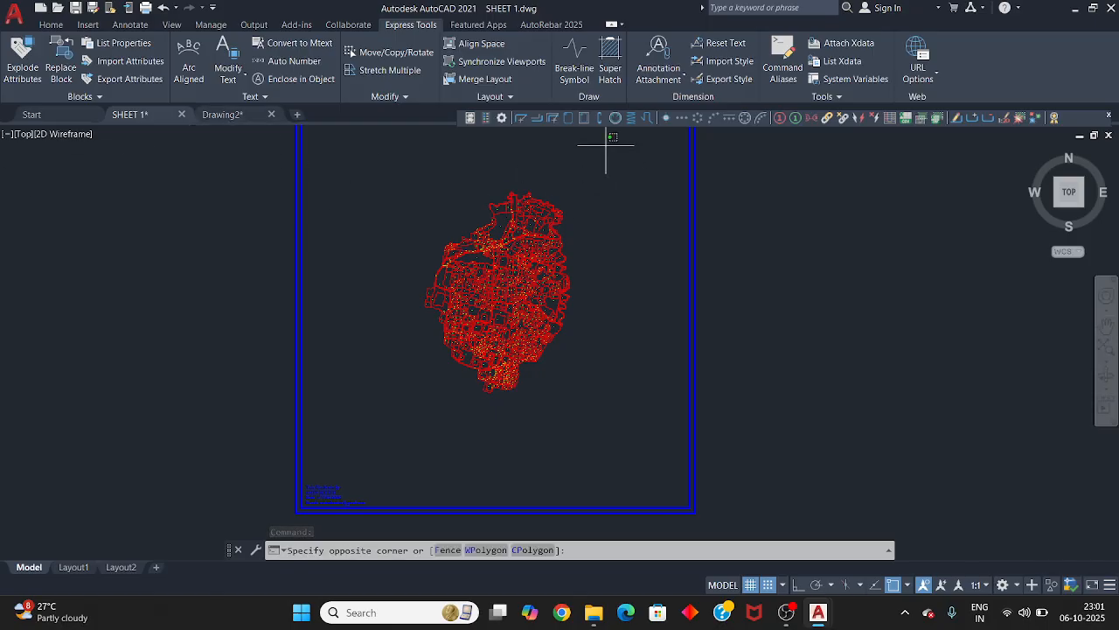
pyautogui.click(359, 422)
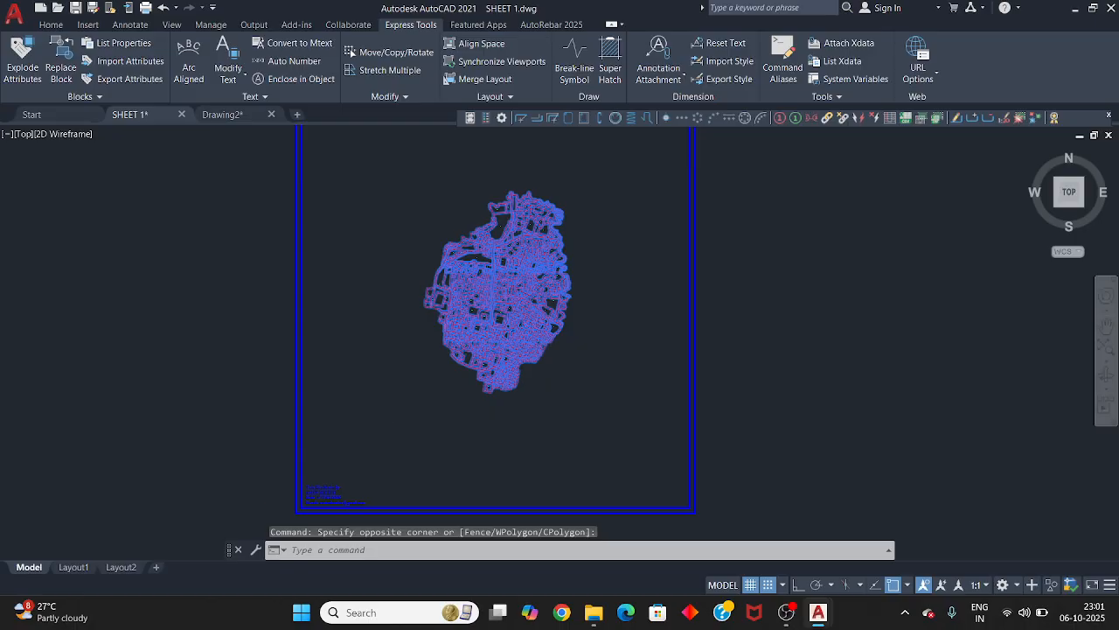
pyautogui.hotkey('ctrl', 'c')
pyautogui.click(222, 115)
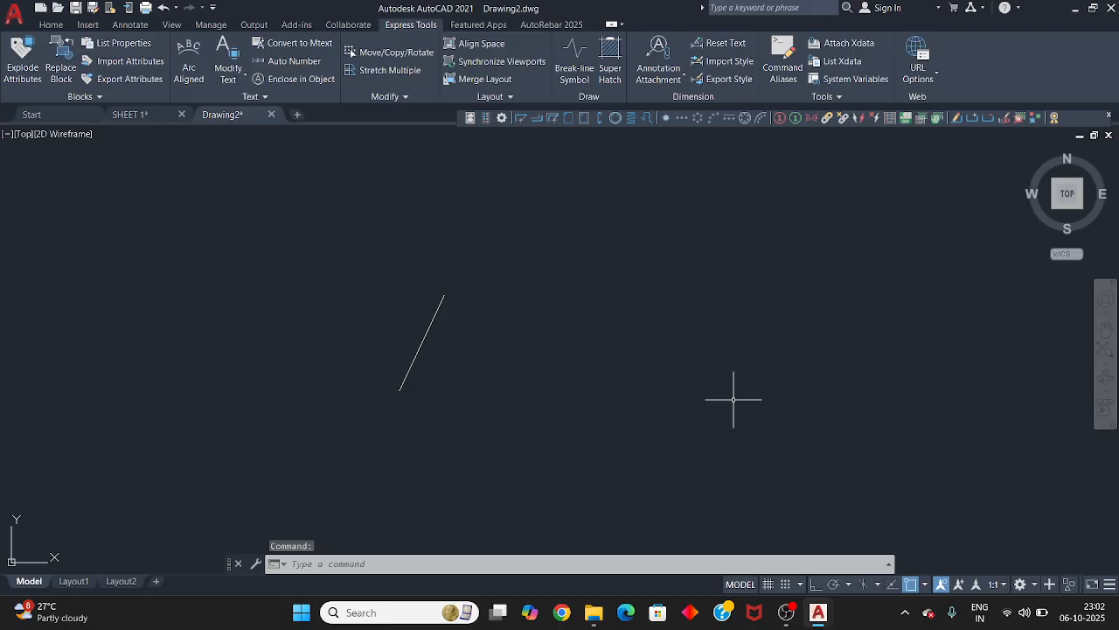
# Step: Paste the copied parcel map into the drawing beside the reference line
pyautogui.hotkey('ctrl', 'v')
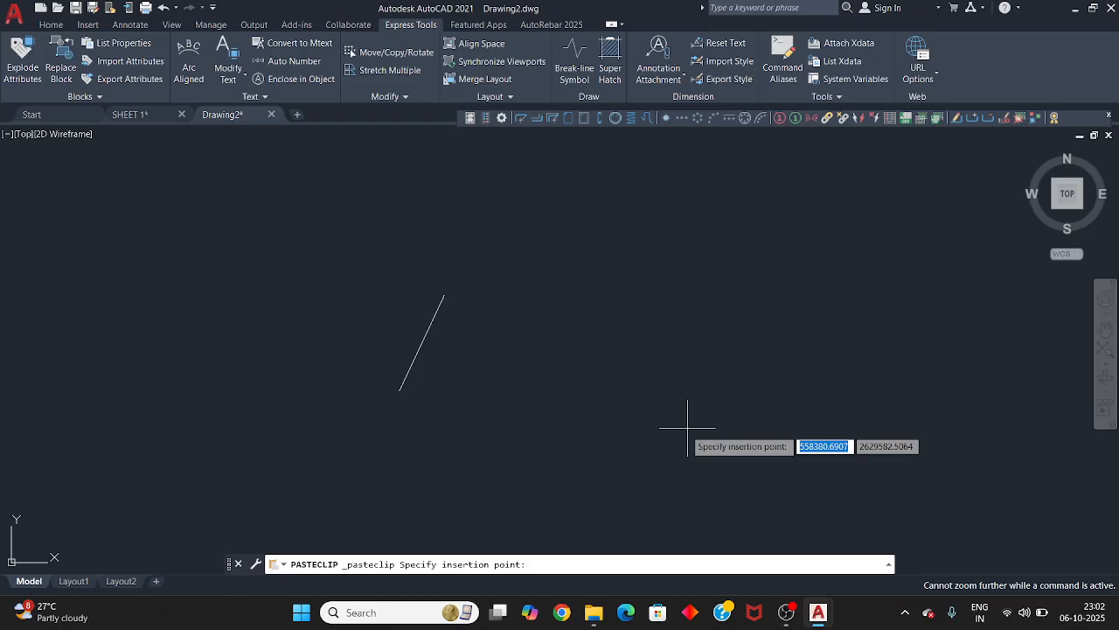
pyautogui.click(729, 389)
pyautogui.scroll(-3, 582, 433)
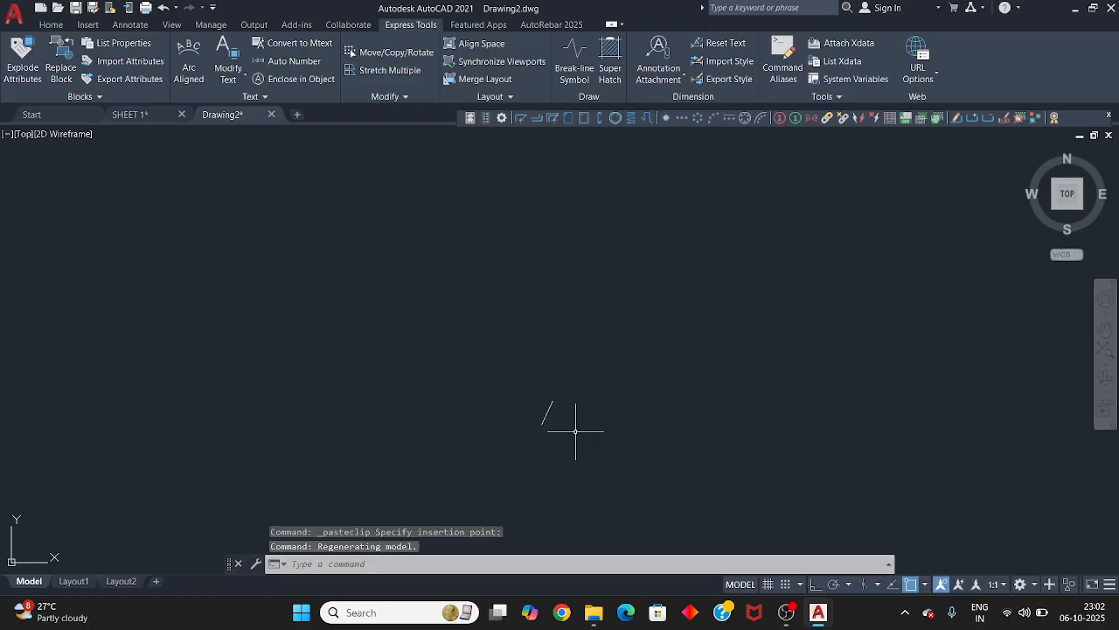
pyautogui.scroll(-10, 583, 432)
pyautogui.moveTo(619, 430); pyautogui.dragTo(571, 473, button='middle')
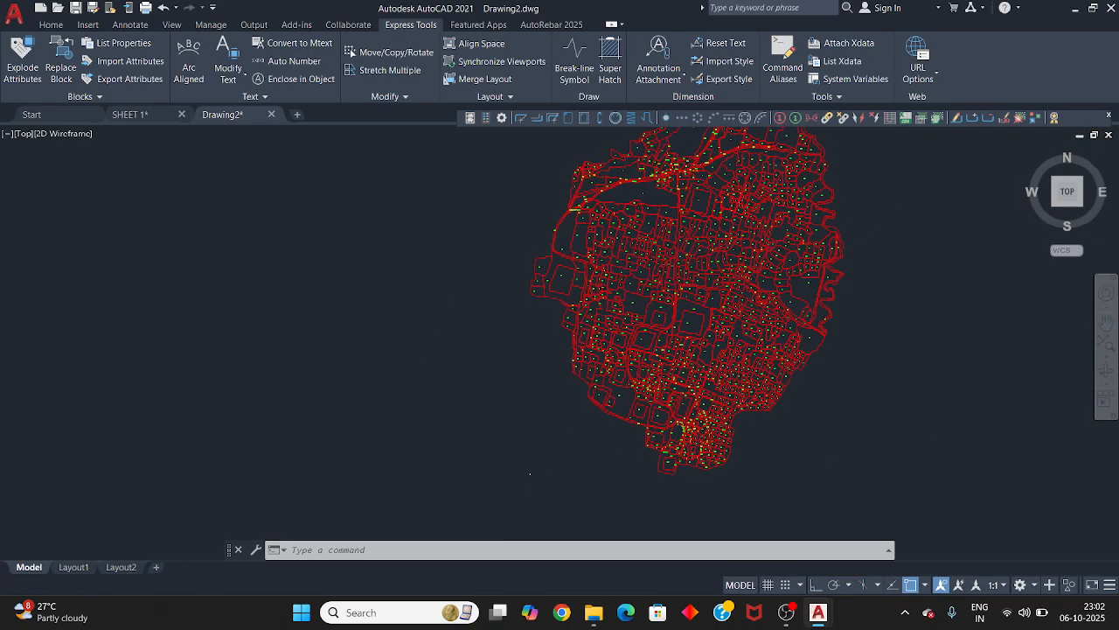
pyautogui.scroll(-2, 605, 418)
pyautogui.moveTo(683, 392); pyautogui.dragTo(636, 375, button='middle')
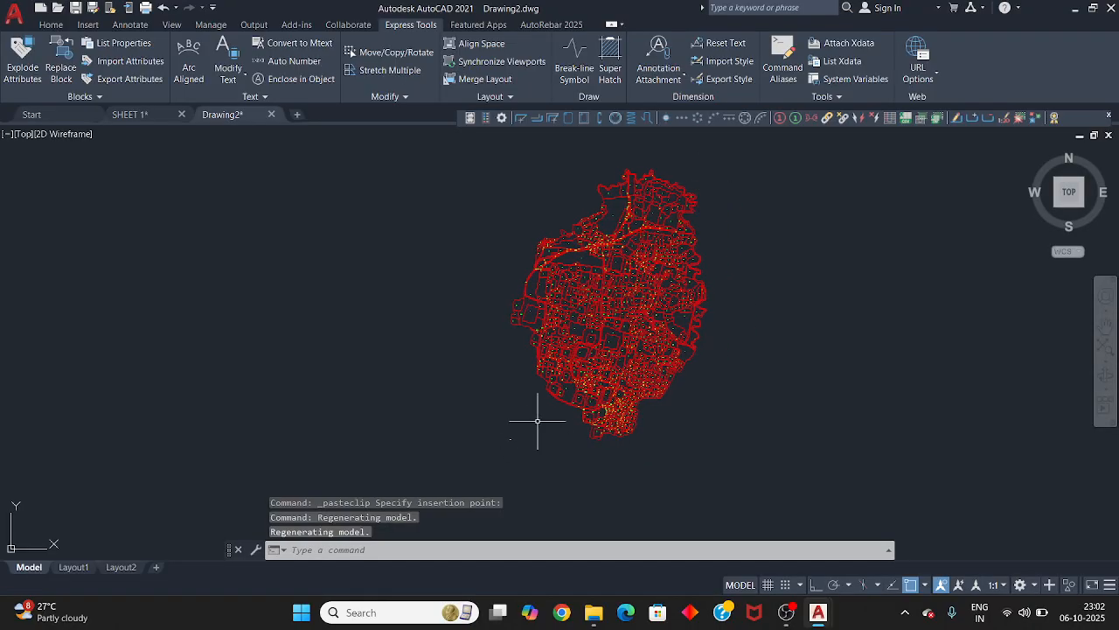
# Step: Start aligning the entire pasted map, matching the upper corner between parcels 5 and 66 to the northern reference point
pyautogui.click(749, 155)
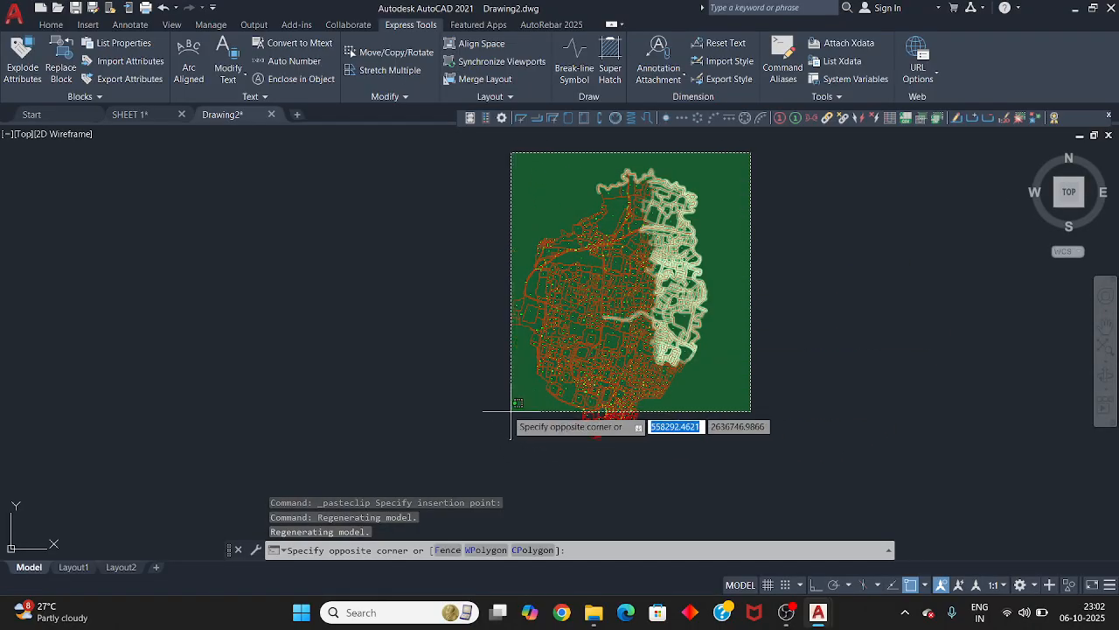
pyautogui.click(816, 268)
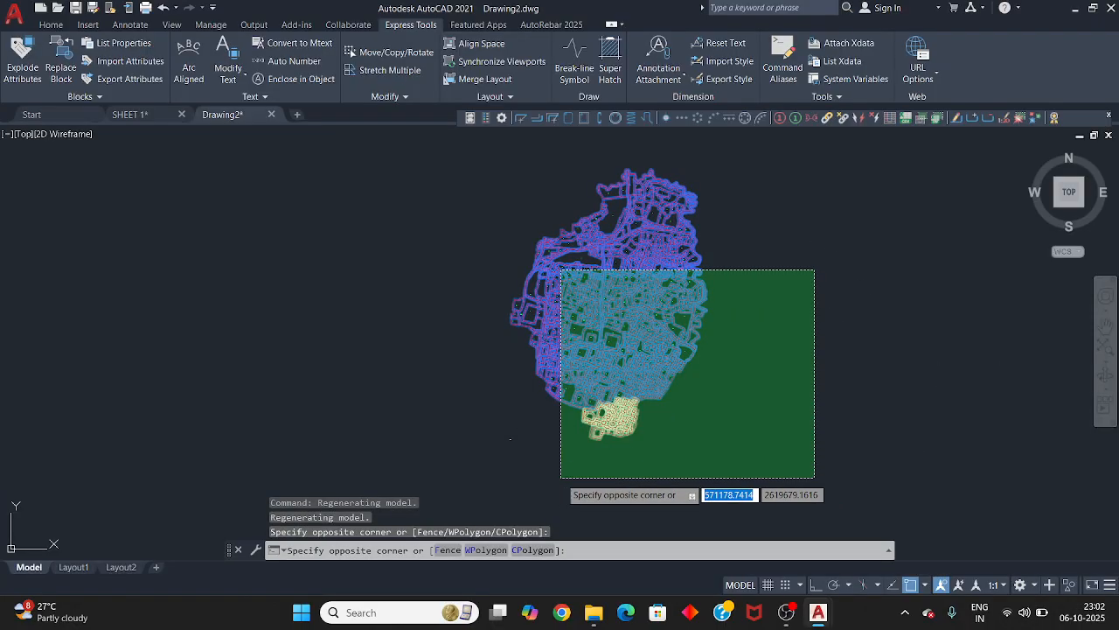
pyautogui.click(560, 478)
pyautogui.write('Al')
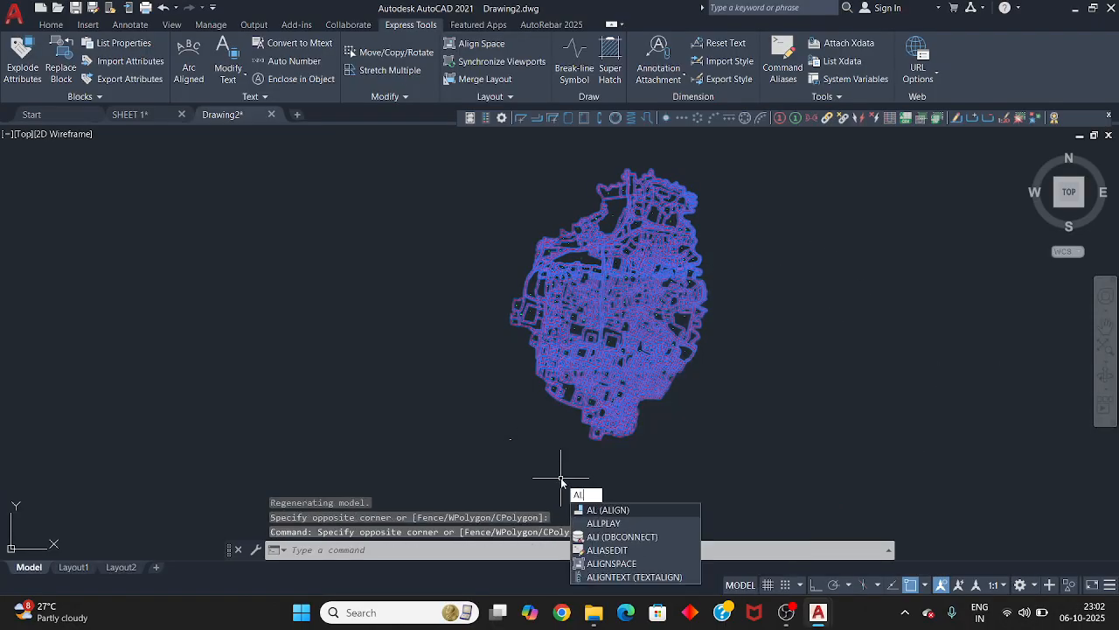
pyautogui.press('Return')
pyautogui.scroll(8, 624, 375)
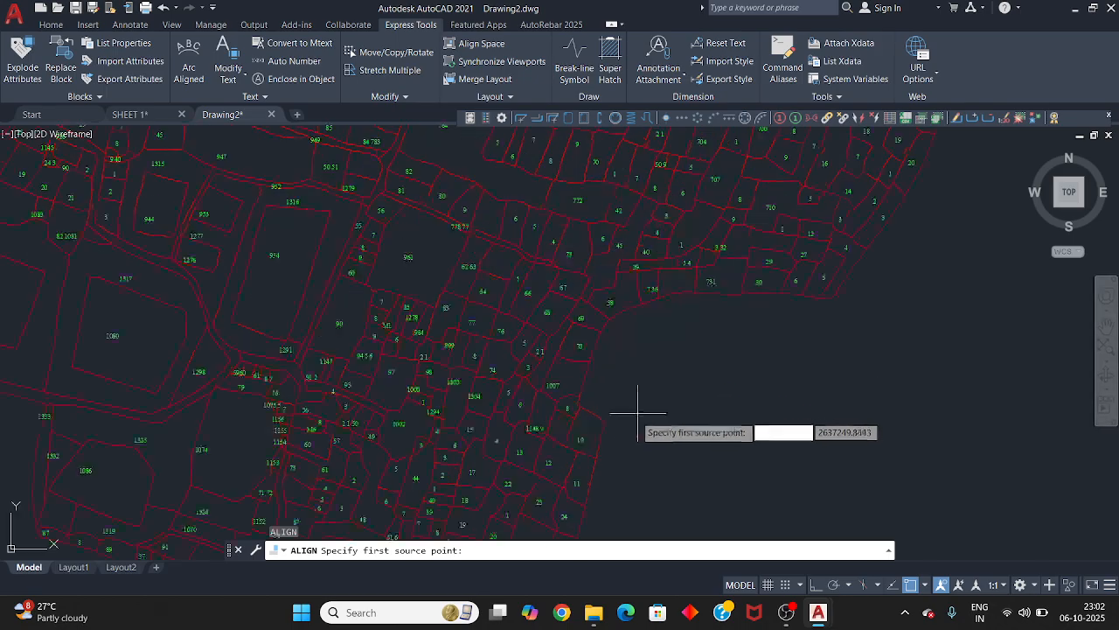
pyautogui.scroll(10, 612, 359)
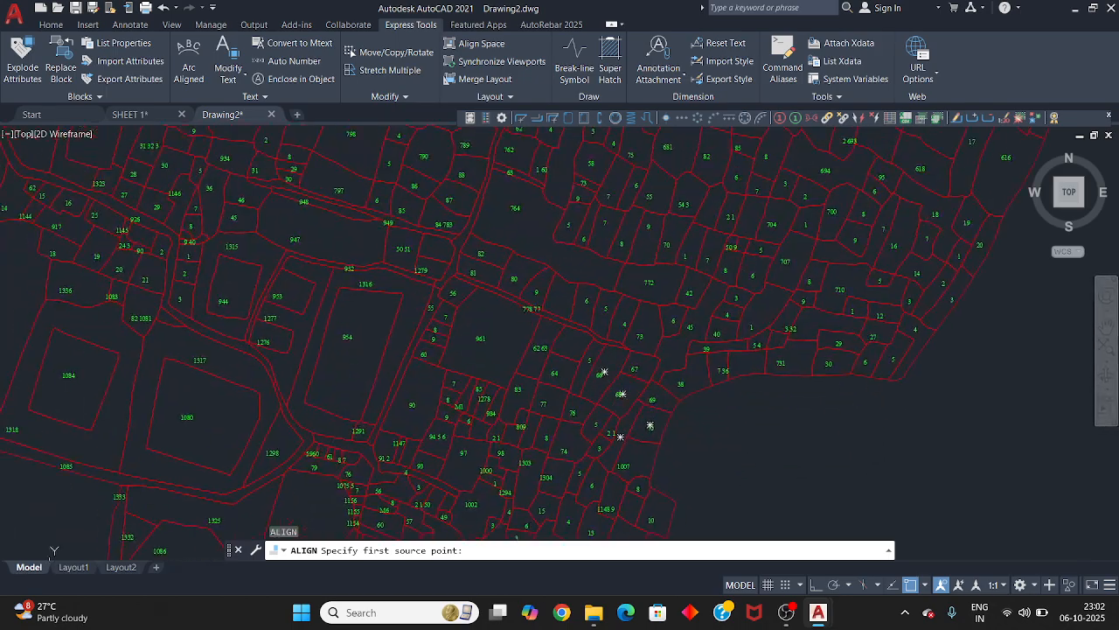
pyautogui.click(649, 310)
pyautogui.scroll(-12, 647, 315)
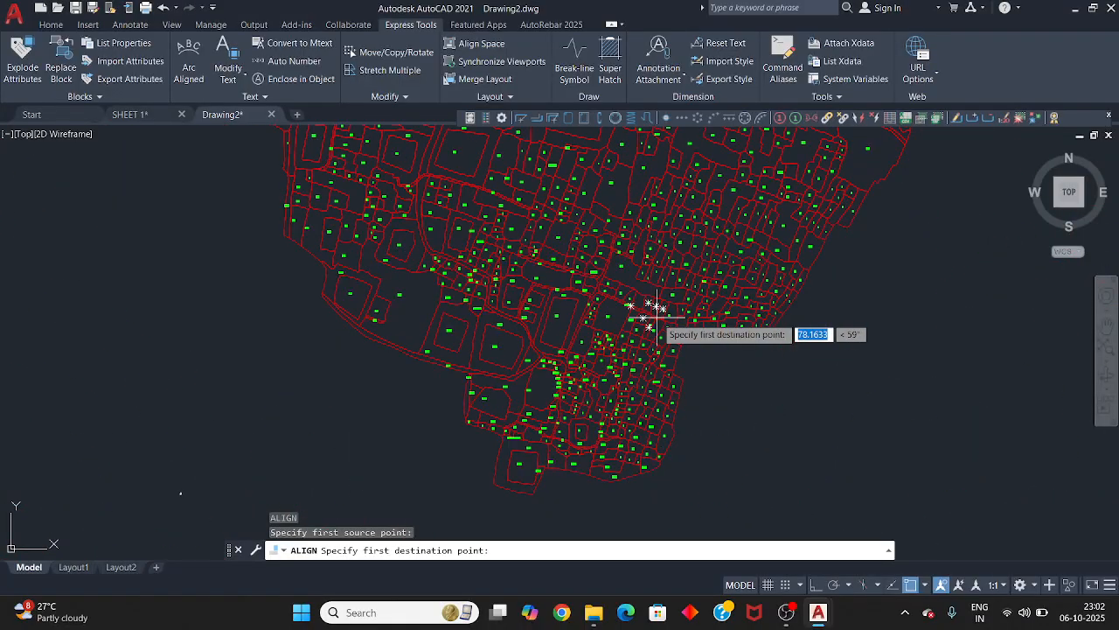
pyautogui.scroll(15, 449, 394)
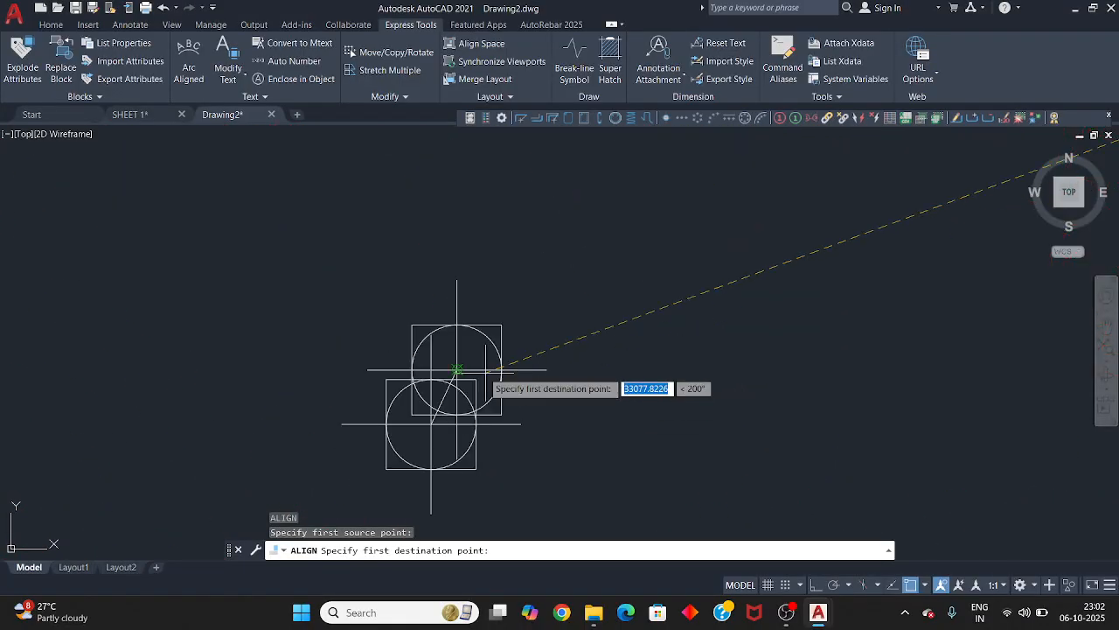
pyautogui.click(293, 360)
# Step: Match the lower corner between parcels 5 and 66 to the southern reference point and finish Align, scaling the map to the alignment points
pyautogui.scroll(-10, 254, 384)
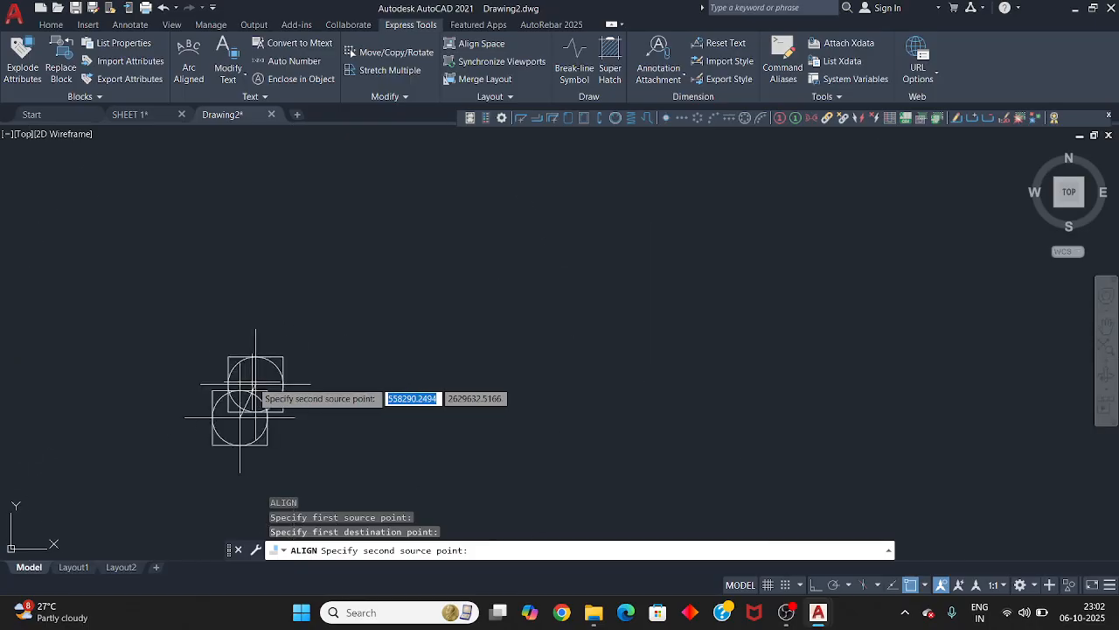
pyautogui.scroll(12, 550, 351)
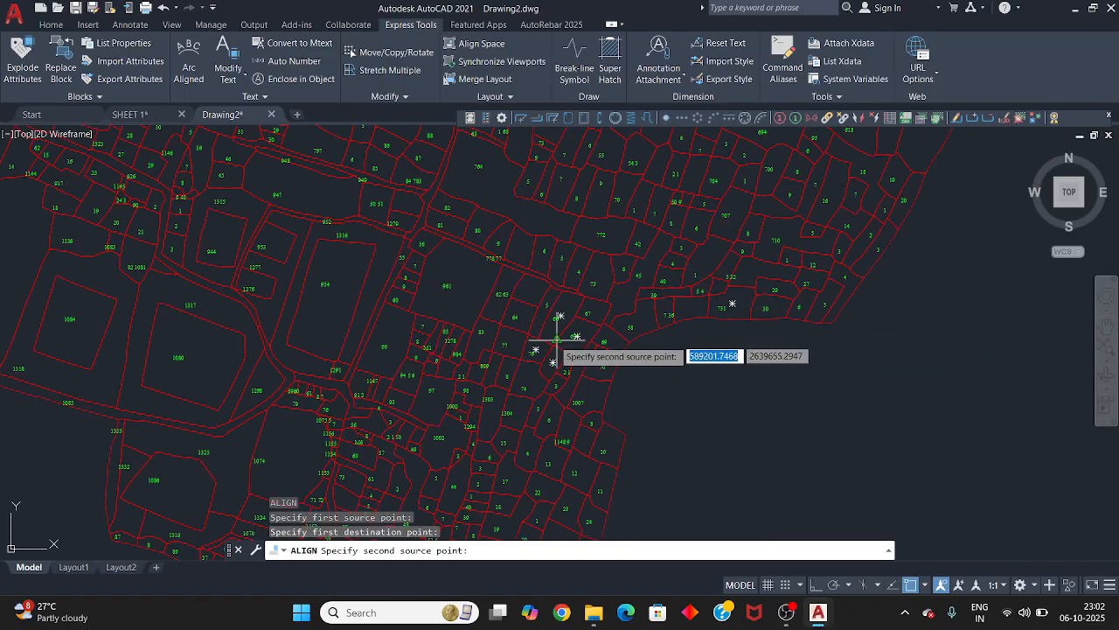
pyautogui.scroll(4, 563, 332)
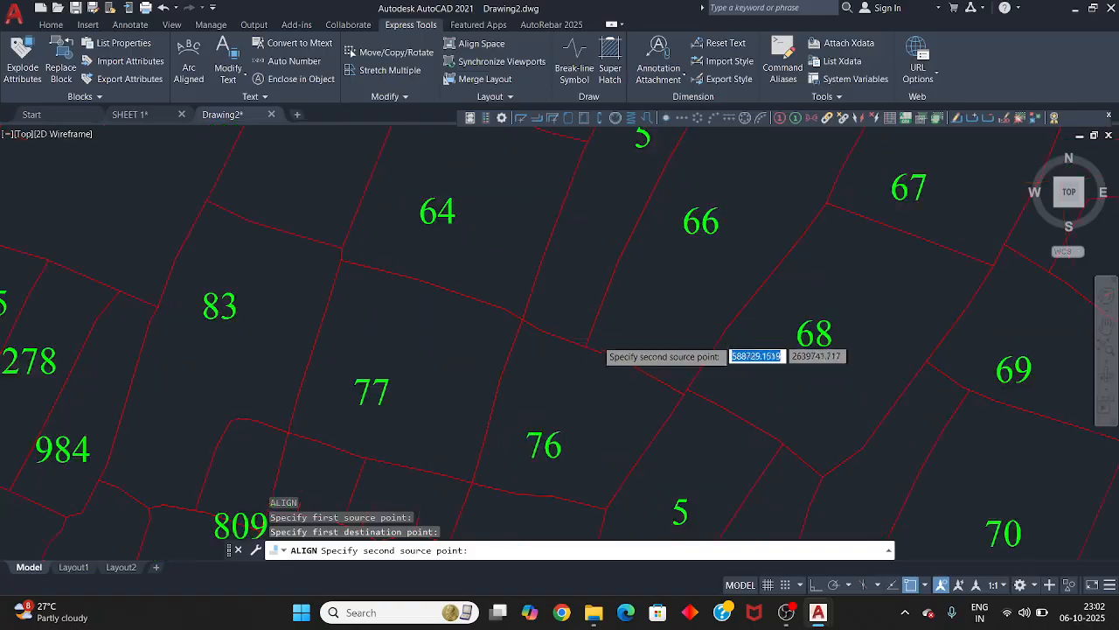
pyautogui.click(593, 349)
pyautogui.scroll(-4, 592, 350)
pyautogui.scroll(-4, 612, 337)
pyautogui.scroll(10, 430, 384)
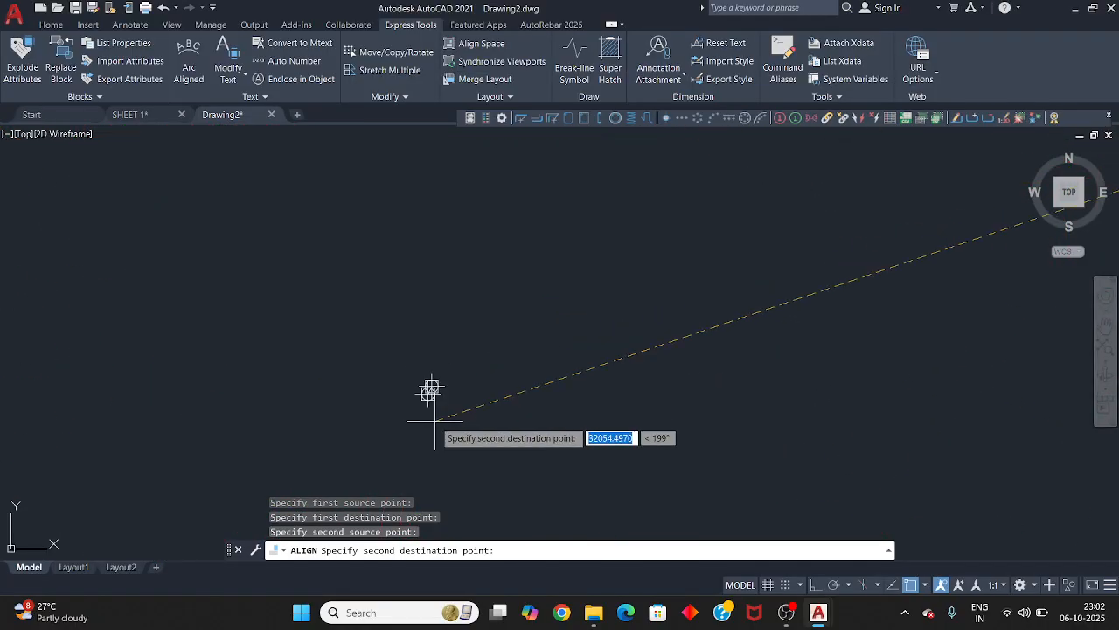
pyautogui.scroll(3, 405, 369)
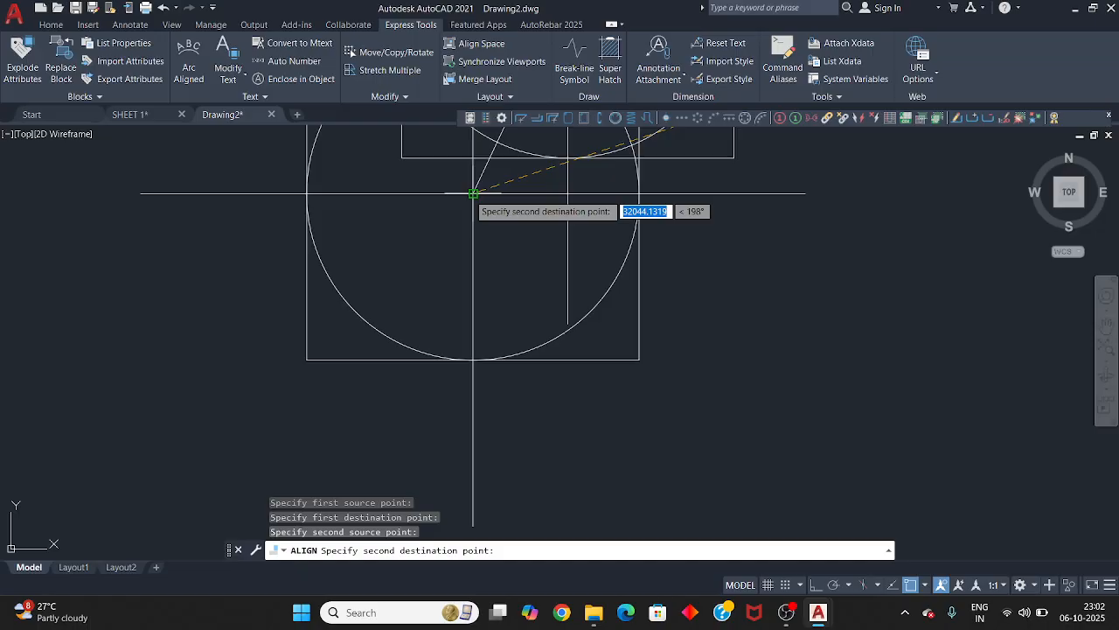
pyautogui.click(473, 192)
pyautogui.press('Return')
pyautogui.click(504, 232)
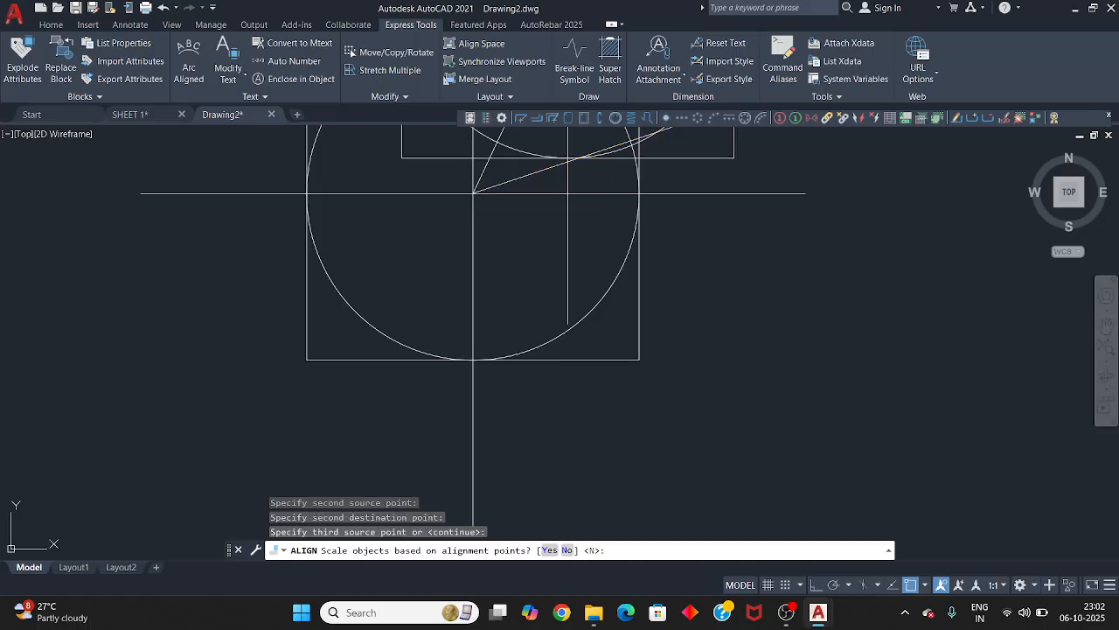
# Step: Erase the two reference point markers, keeping the line between them
pyautogui.scroll(-5, 475, 312)
pyautogui.scroll(5, 464, 323)
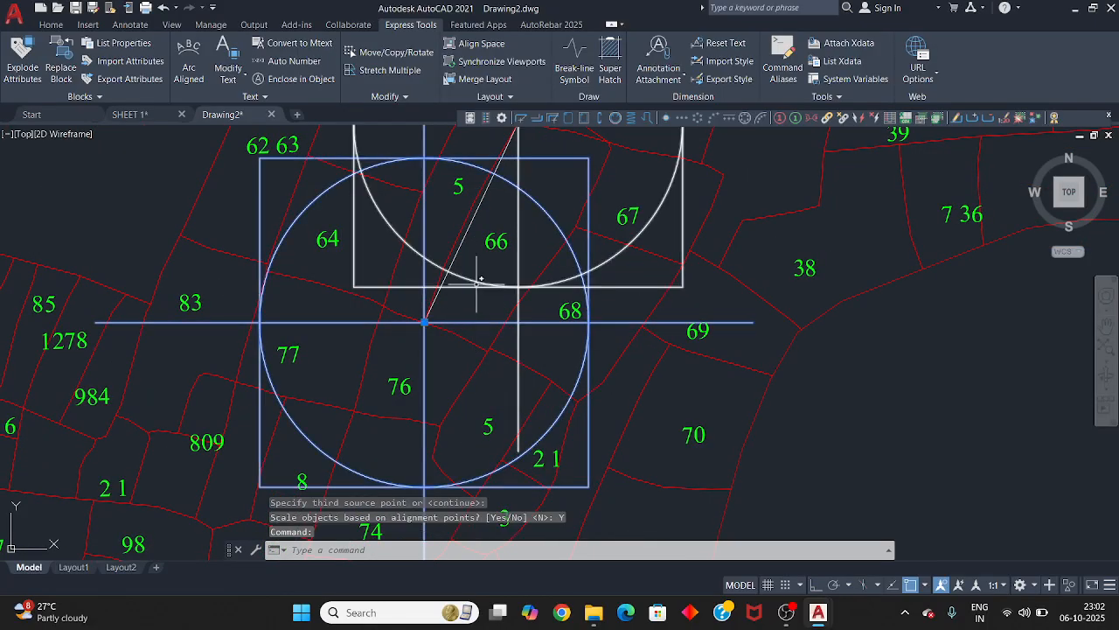
pyautogui.click(478, 280)
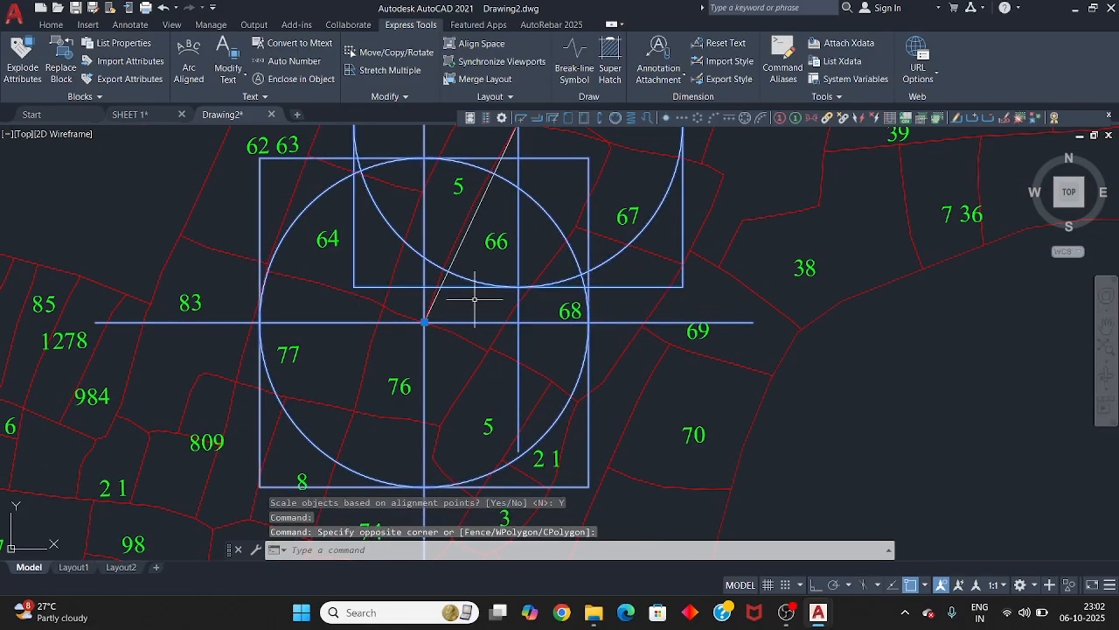
pyautogui.press('Delete')
# Step: Examine the aligned map's overall extent and the parcel boundaries and number labels around parcels 38 and 7 36
pyautogui.scroll(-10, 482, 318)
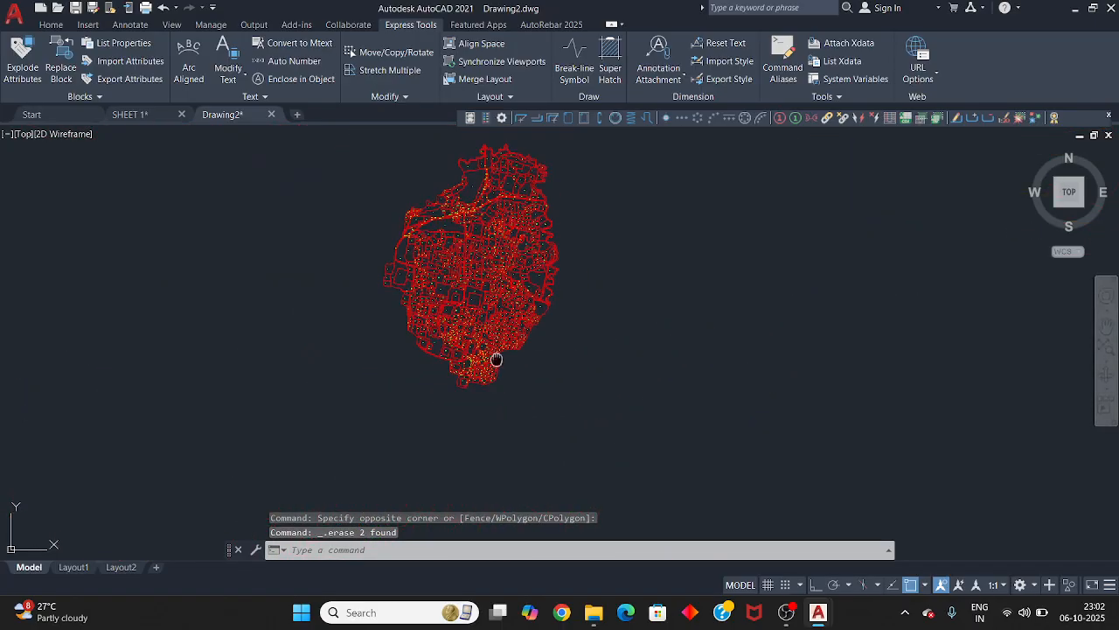
pyautogui.scroll(2, 513, 310)
pyautogui.scroll(-3, 457, 370)
pyautogui.scroll(5, 537, 332)
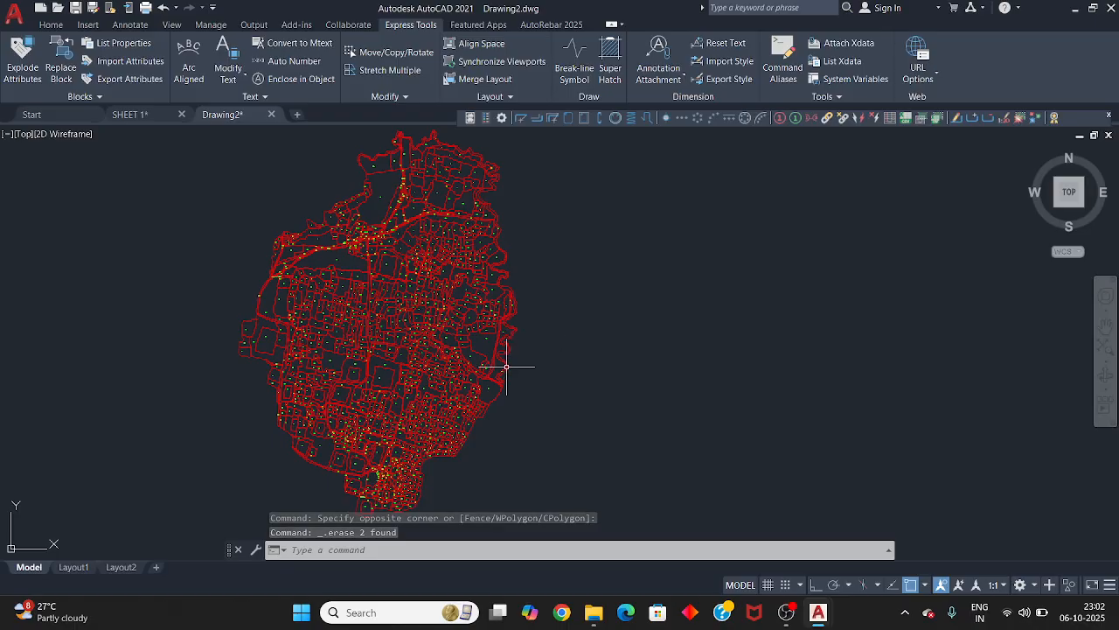
pyautogui.scroll(8, 506, 367)
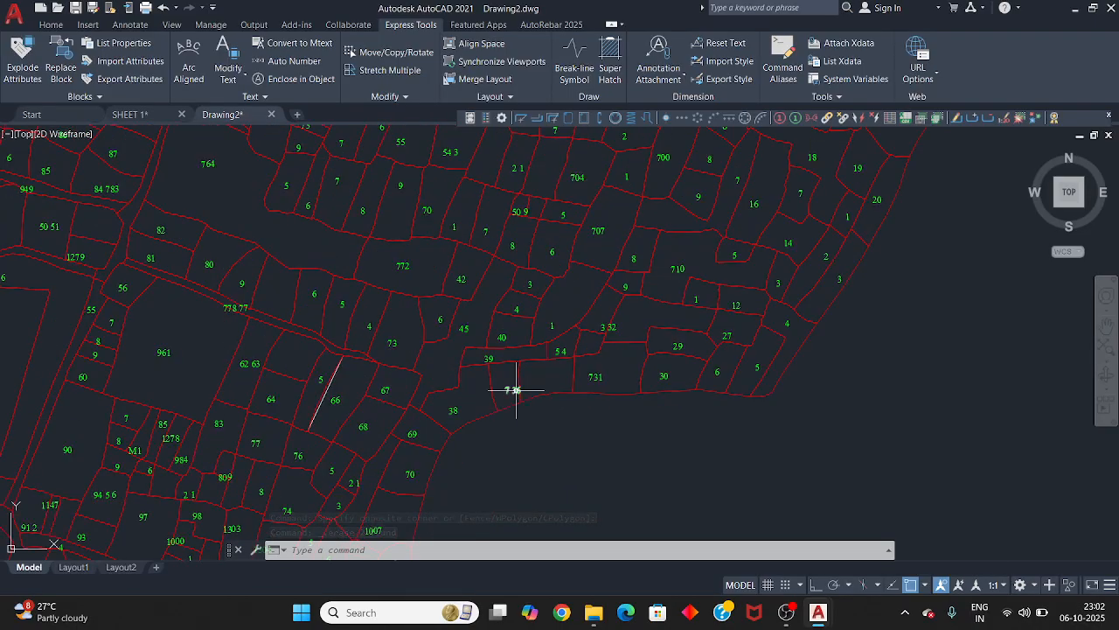
pyautogui.scroll(5, 516, 390)
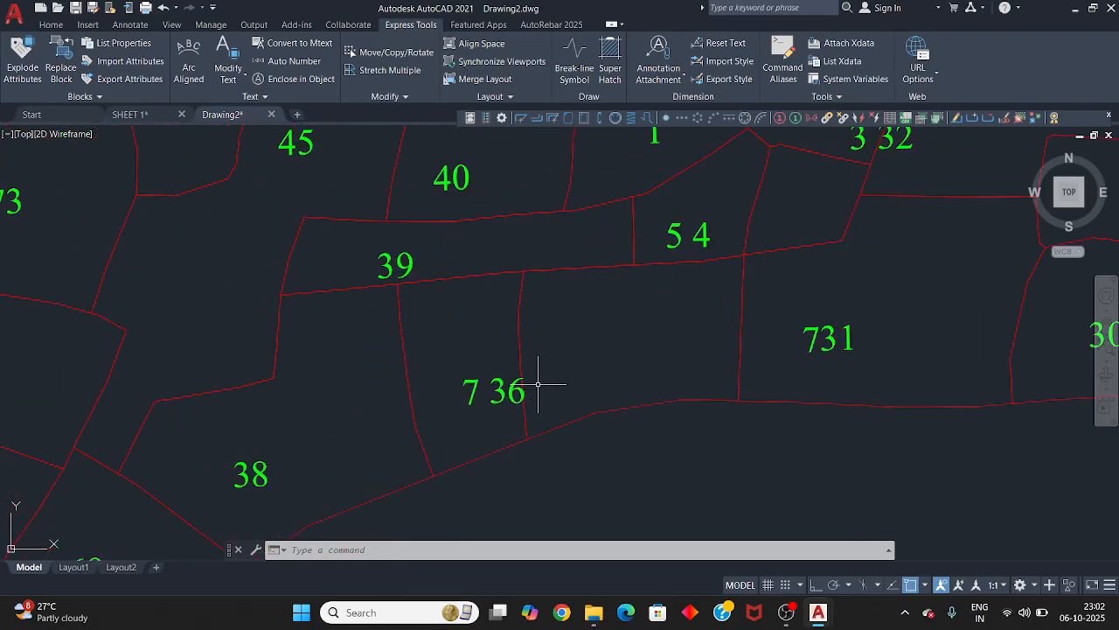
pyautogui.scroll(-5, 503, 385)
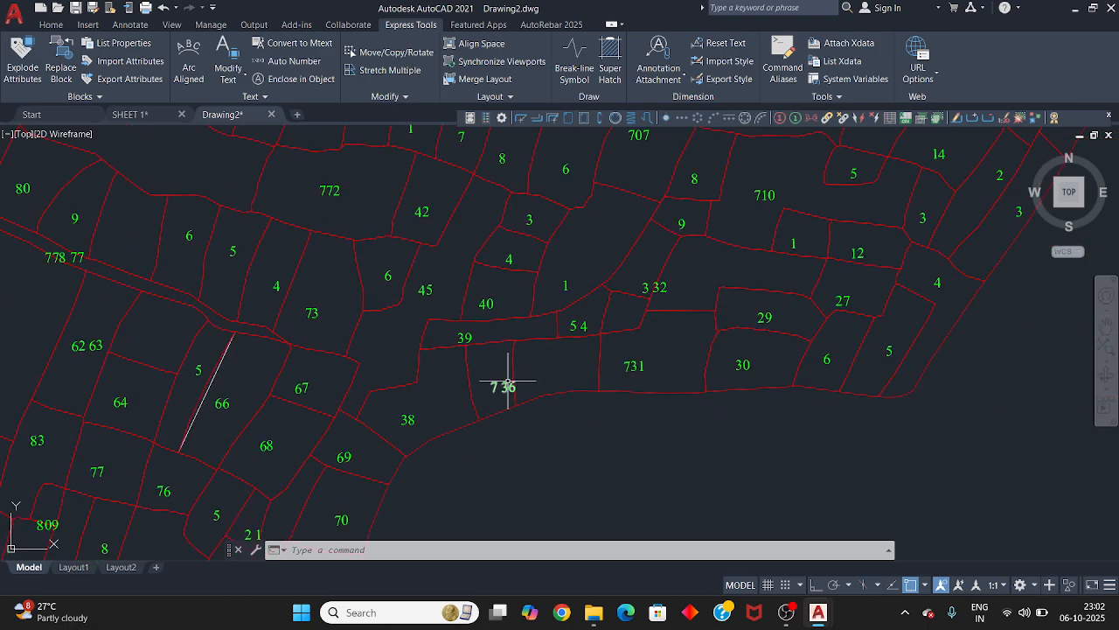
pyautogui.scroll(6, 490, 435)
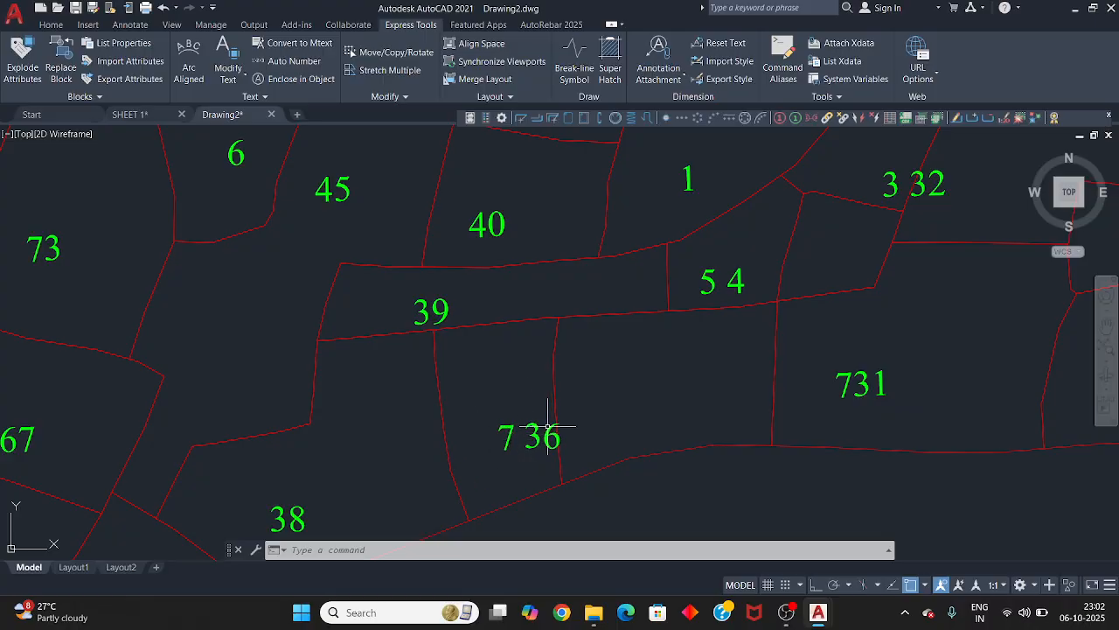
pyautogui.scroll(-5, 529, 416)
pyautogui.scroll(5, 589, 393)
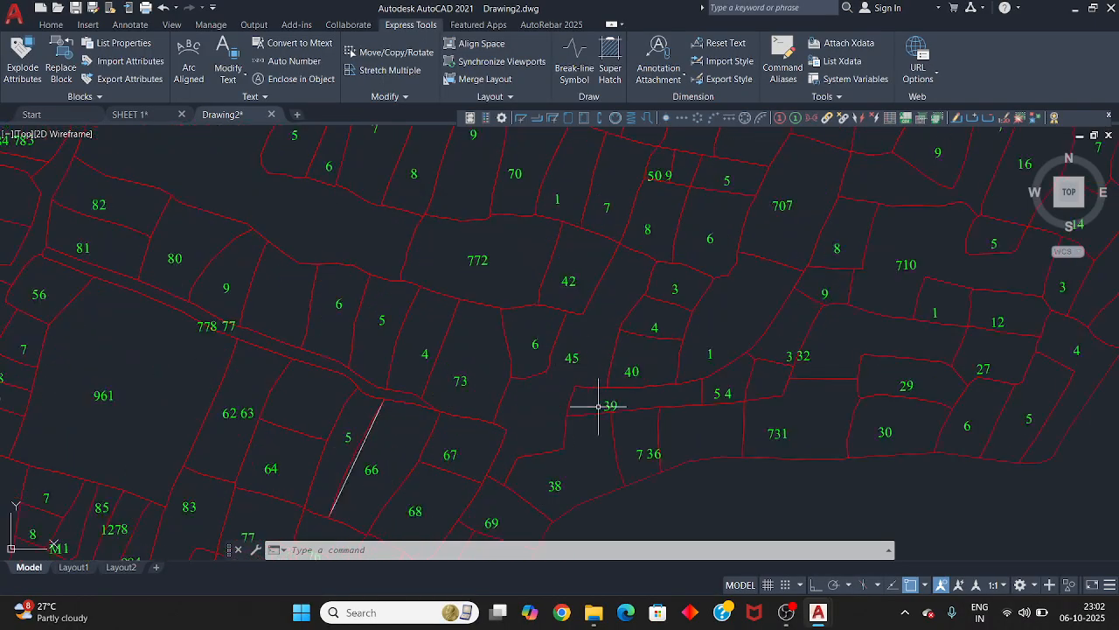
pyautogui.moveTo(685, 470); pyautogui.dragTo(670, 325, button='middle')
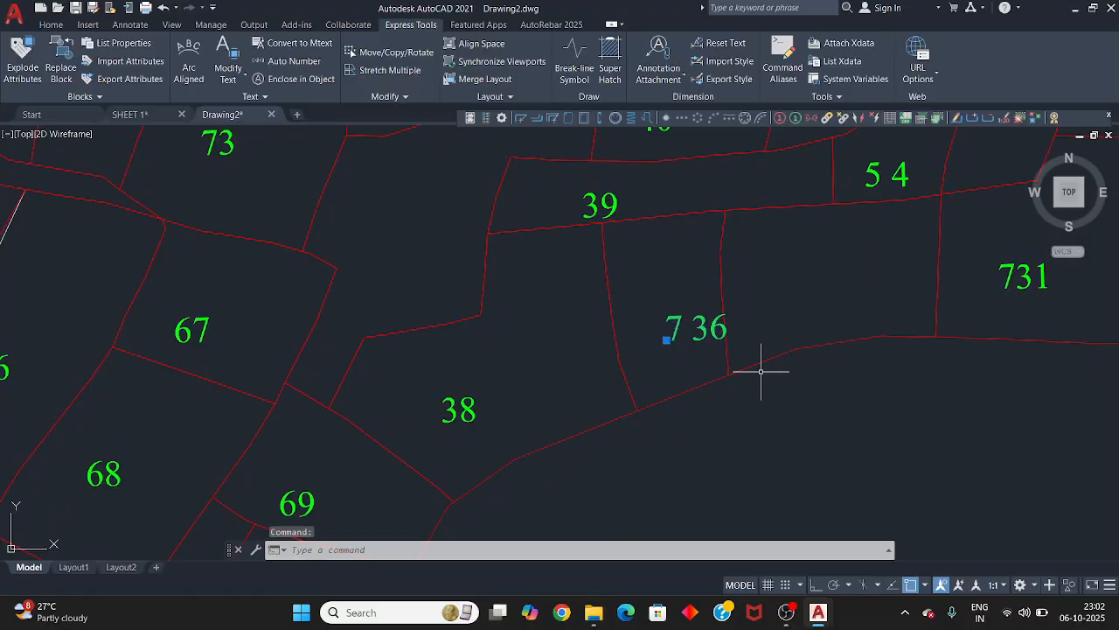
pyautogui.scroll(-2, 543, 427)
pyautogui.press('Escape')
pyautogui.press('Escape')
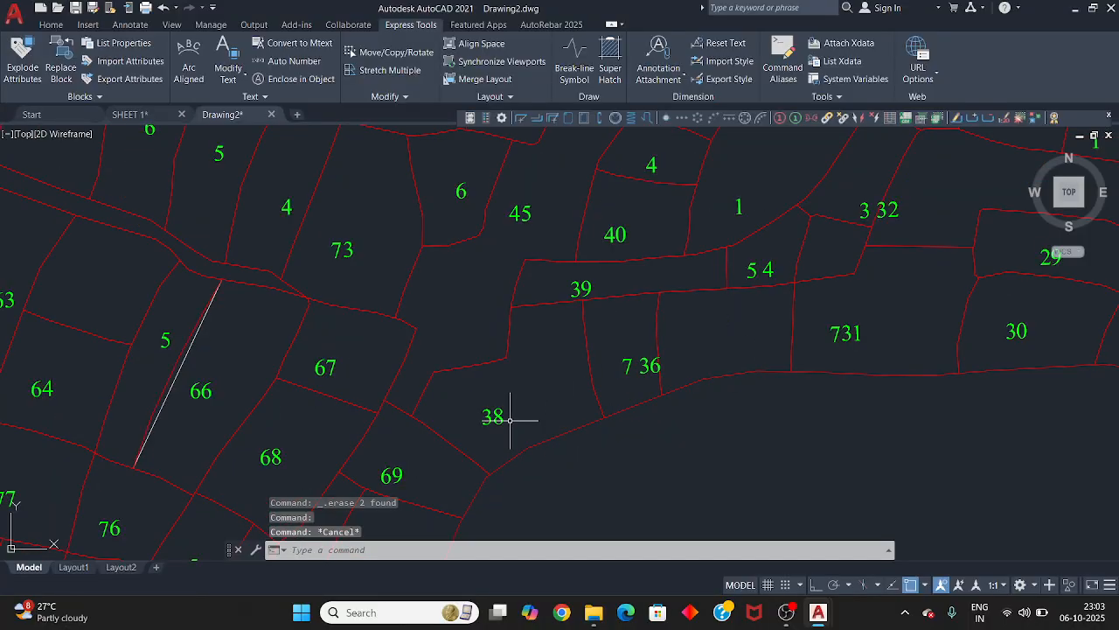
# Step: Select all parcel number texts similar to the label of parcel 38 and explode them into polylines with Explode Text
pyautogui.click(493, 419)
pyautogui.rightClick(497, 420)
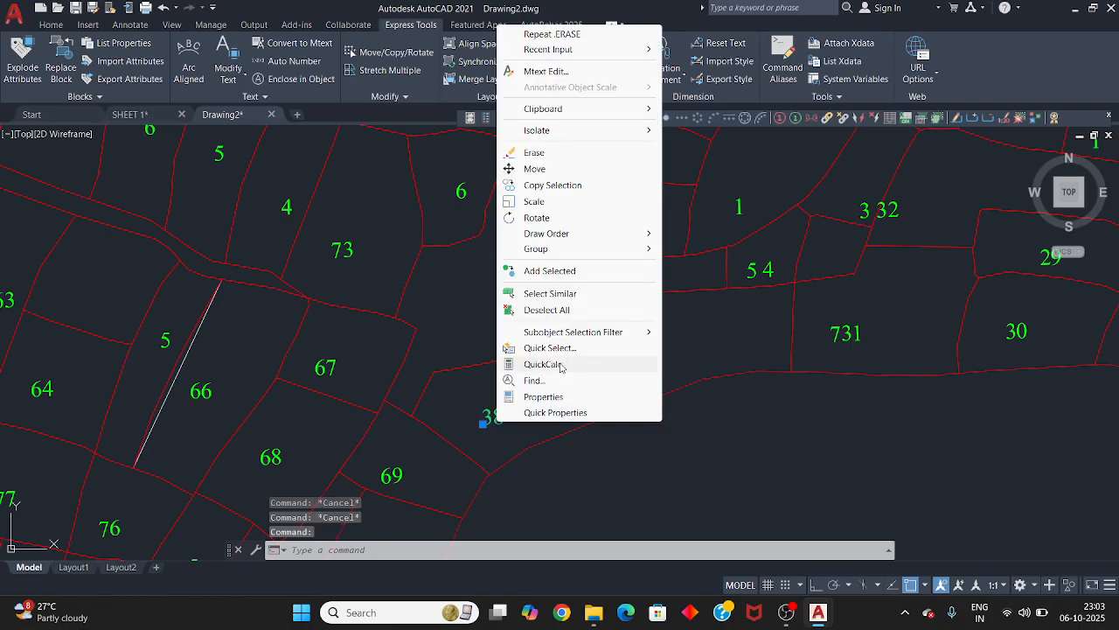
pyautogui.click(571, 296)
pyautogui.scroll(-6, 579, 365)
pyautogui.scroll(-5, 544, 390)
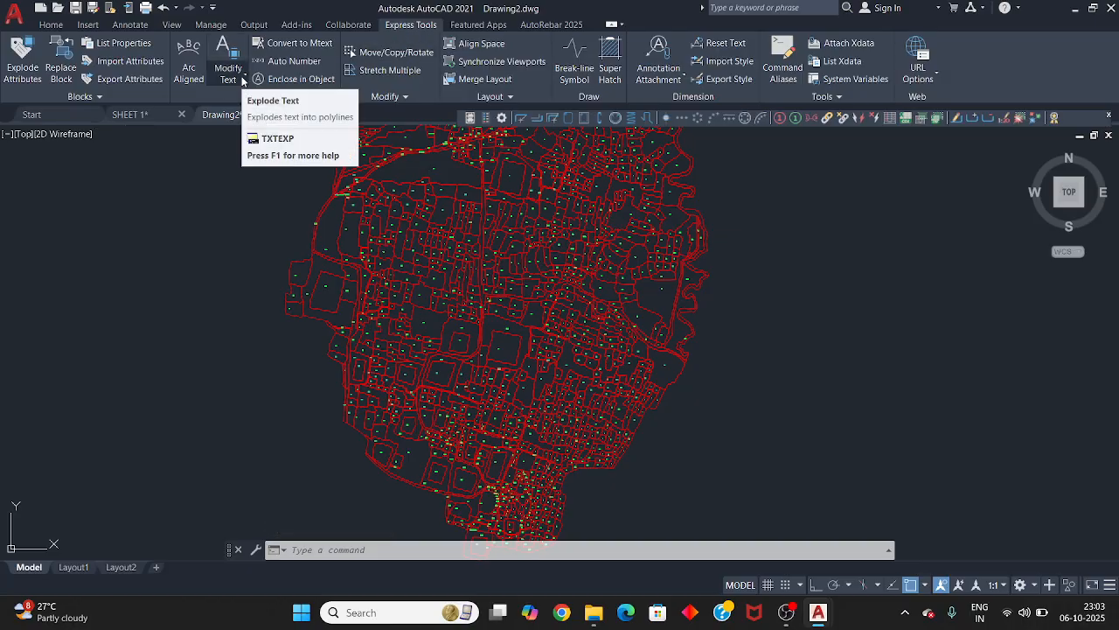
pyautogui.click(243, 81)
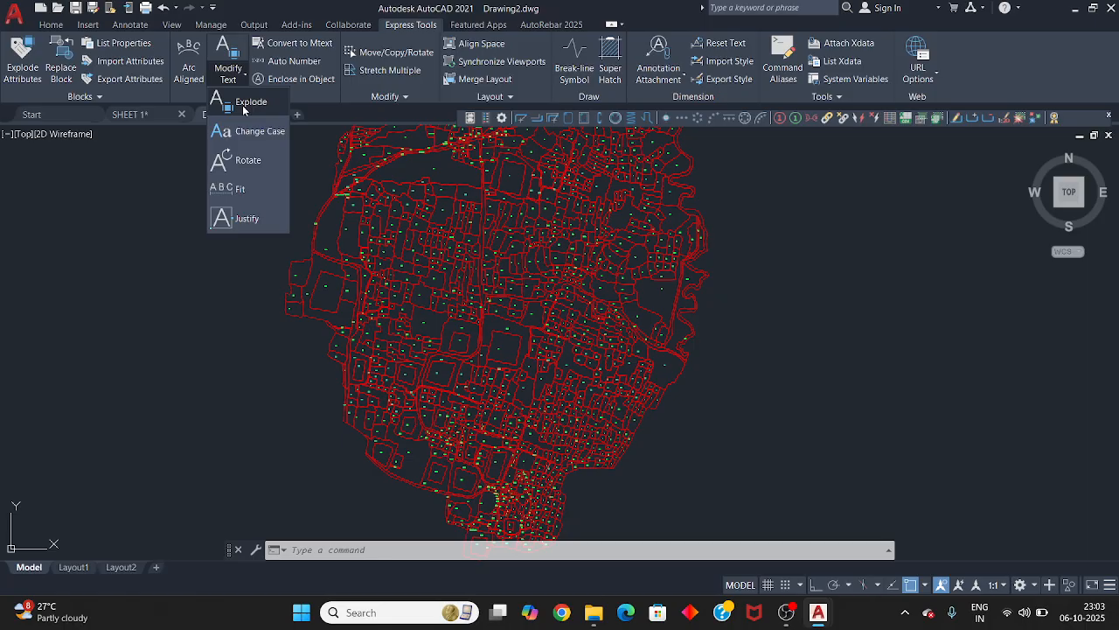
pyautogui.click(244, 106)
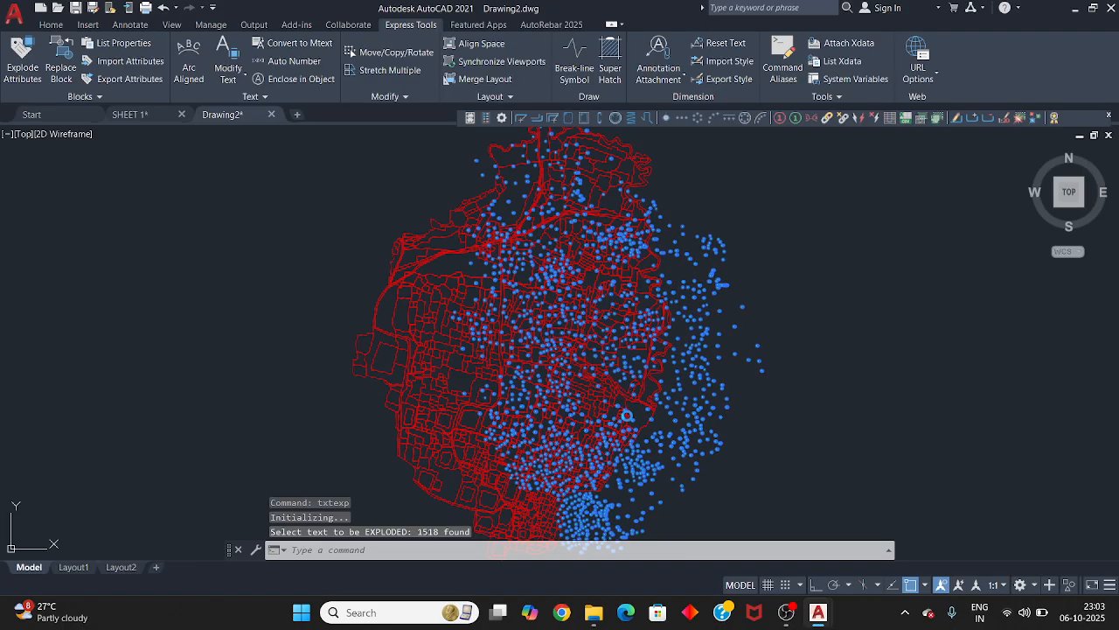
pyautogui.scroll(10, 570, 385)
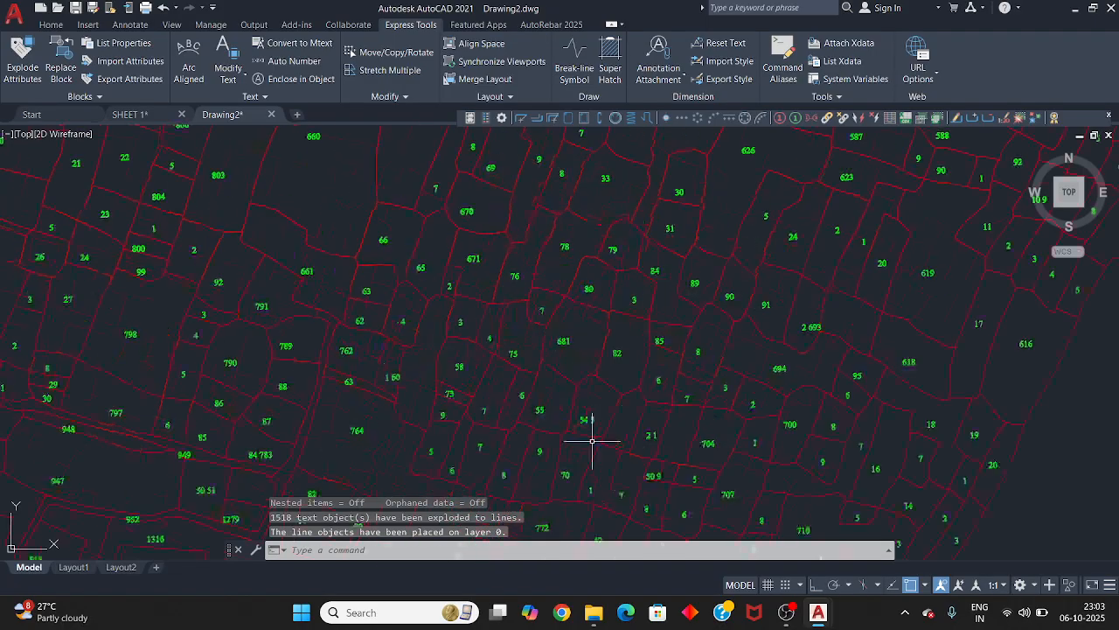
pyautogui.scroll(3, 524, 366)
pyautogui.scroll(-15, 520, 376)
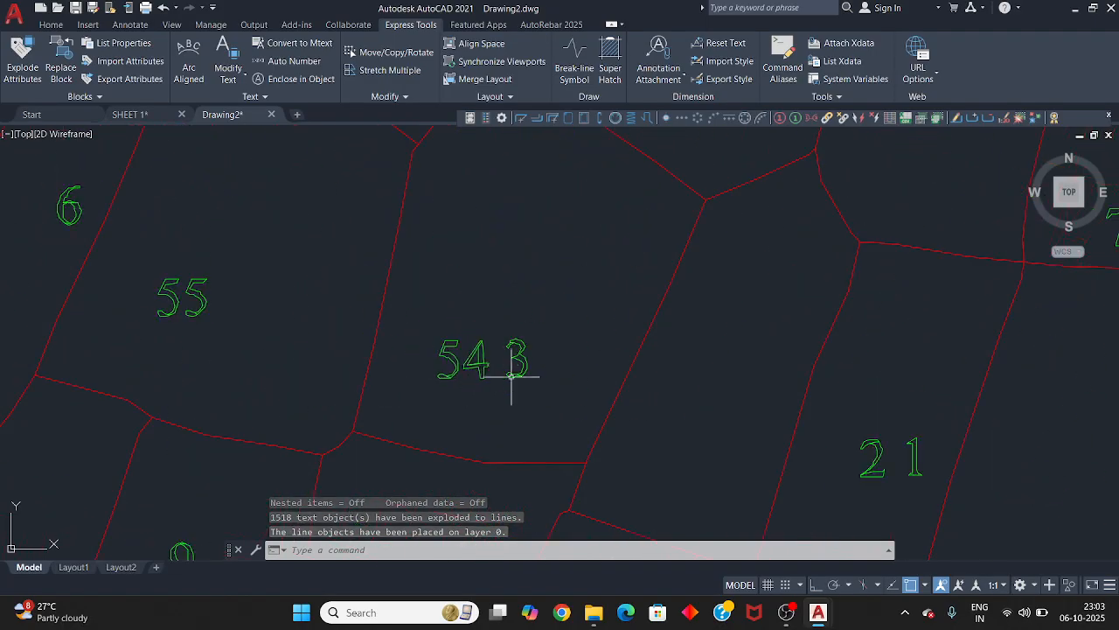
pyautogui.moveTo(598, 418); pyautogui.dragTo(608, 457, button='middle')
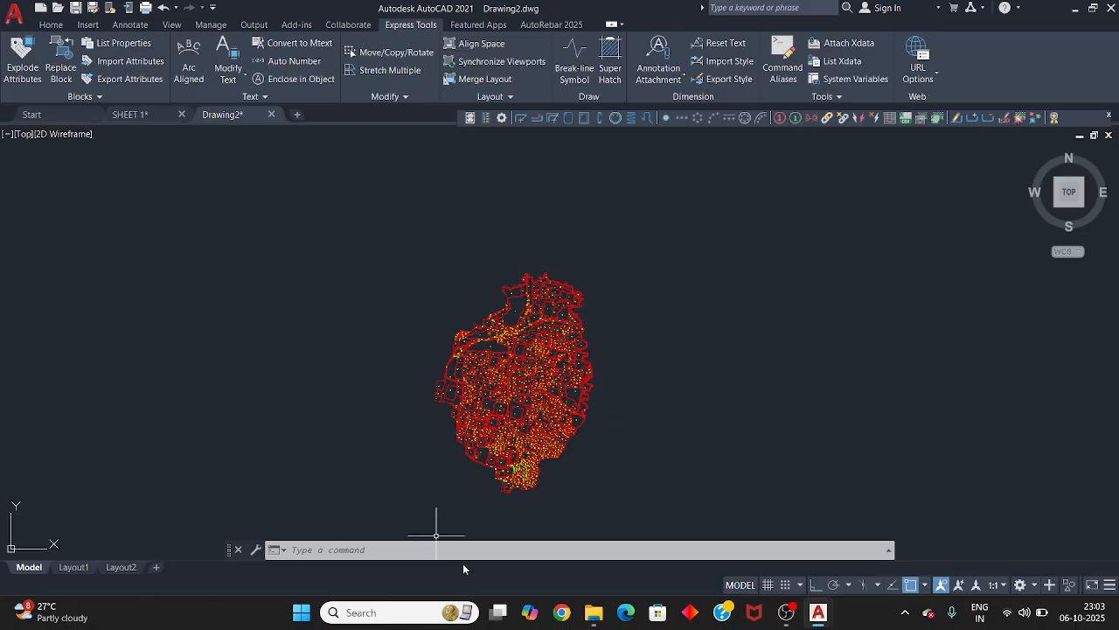
# Step: Load the DWG to KML application from the Downloads folder into the drawing session
pyautogui.press('Escape')
pyautogui.write('APP')
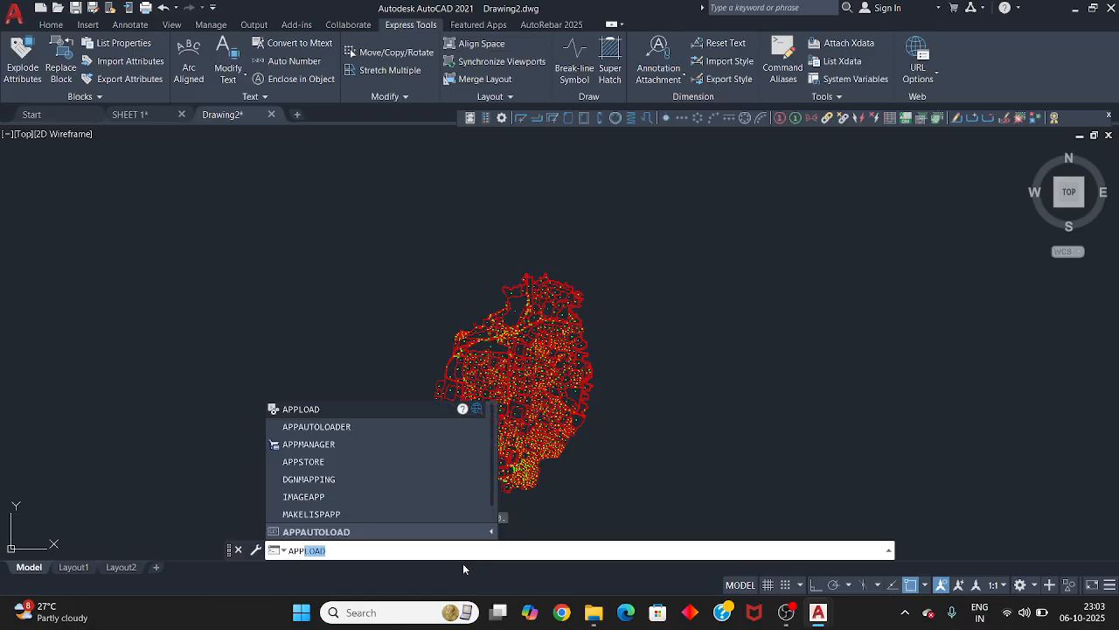
pyautogui.press('Return')
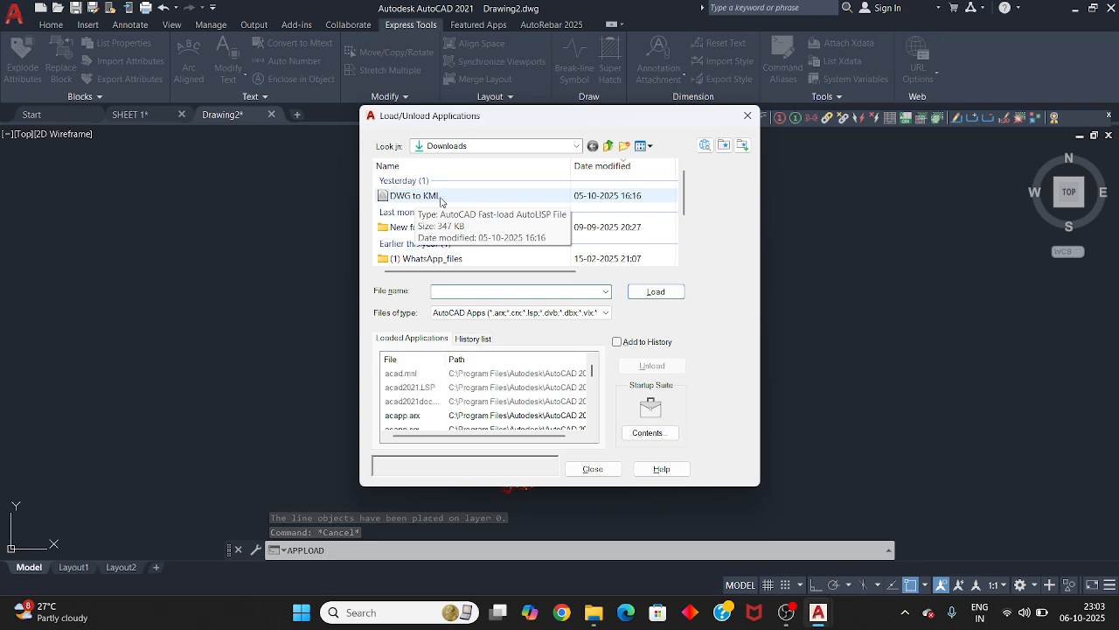
pyautogui.click(437, 199)
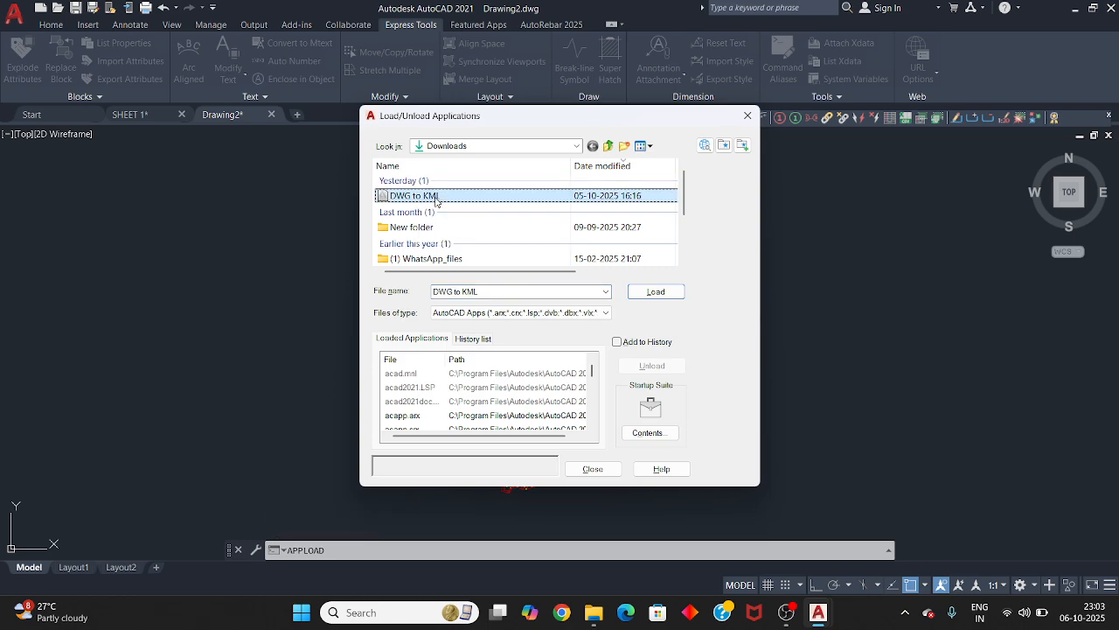
pyautogui.click(657, 292)
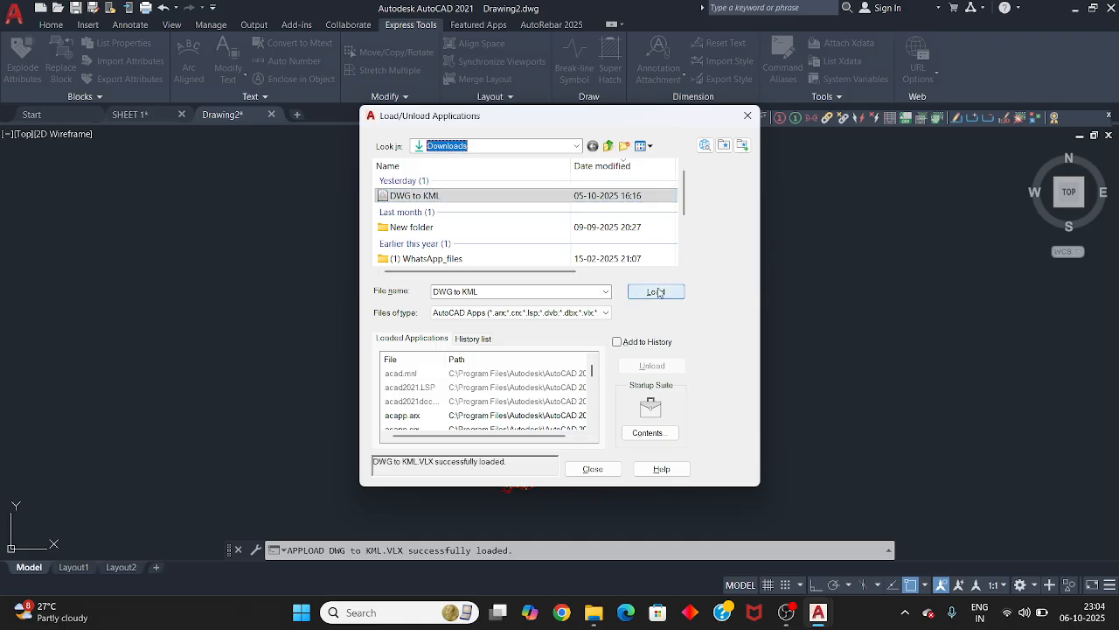
pyautogui.click(593, 470)
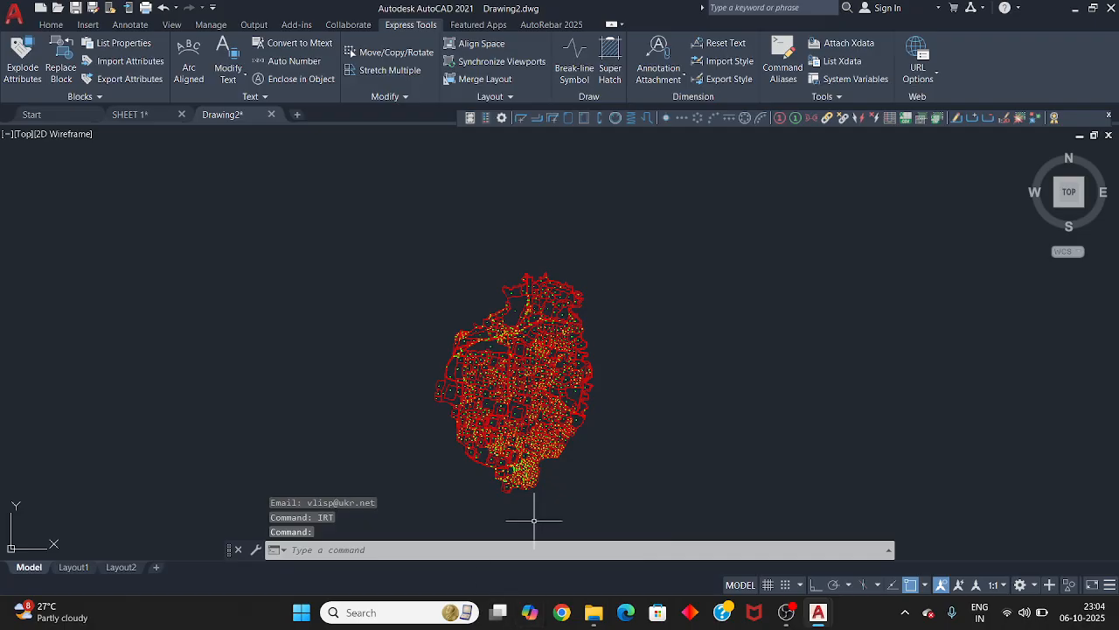
# Step: Start the IRT command and set the coordinate system to WGS84 UTM zone 45N
pyautogui.write('IRT')
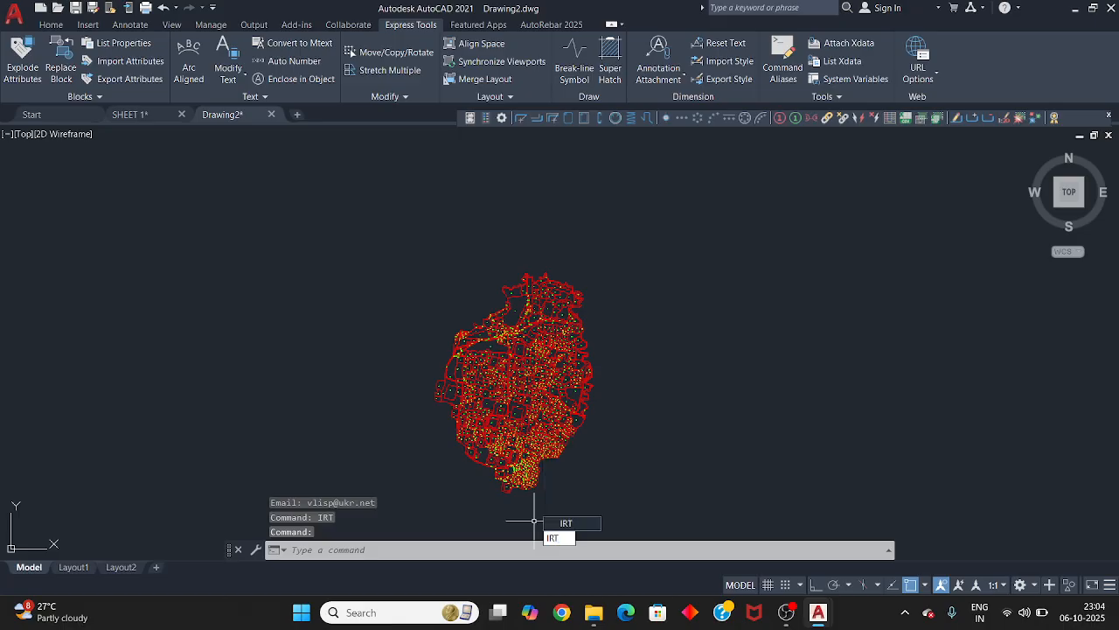
pyautogui.press('Return')
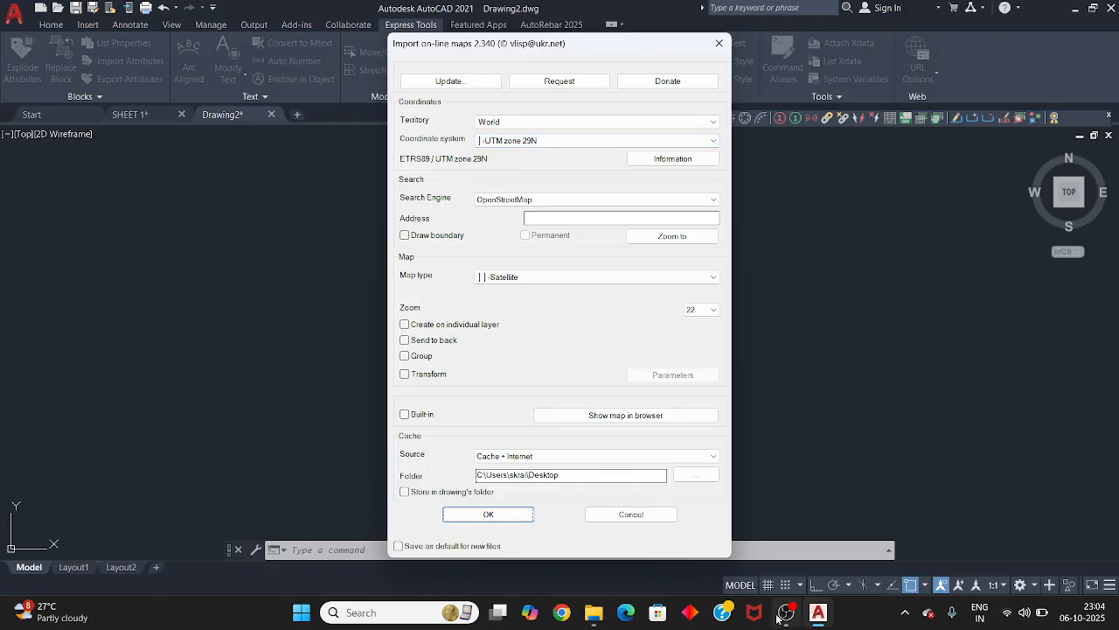
pyautogui.click(540, 141)
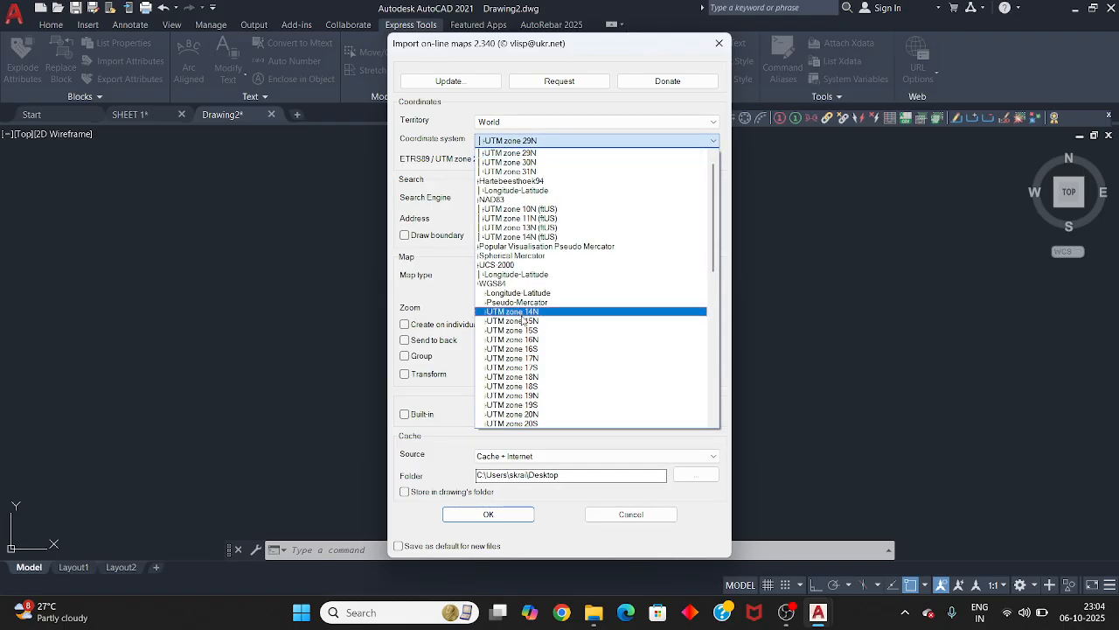
pyautogui.scroll(8, 553, 388)
pyautogui.scroll(-4, 553, 385)
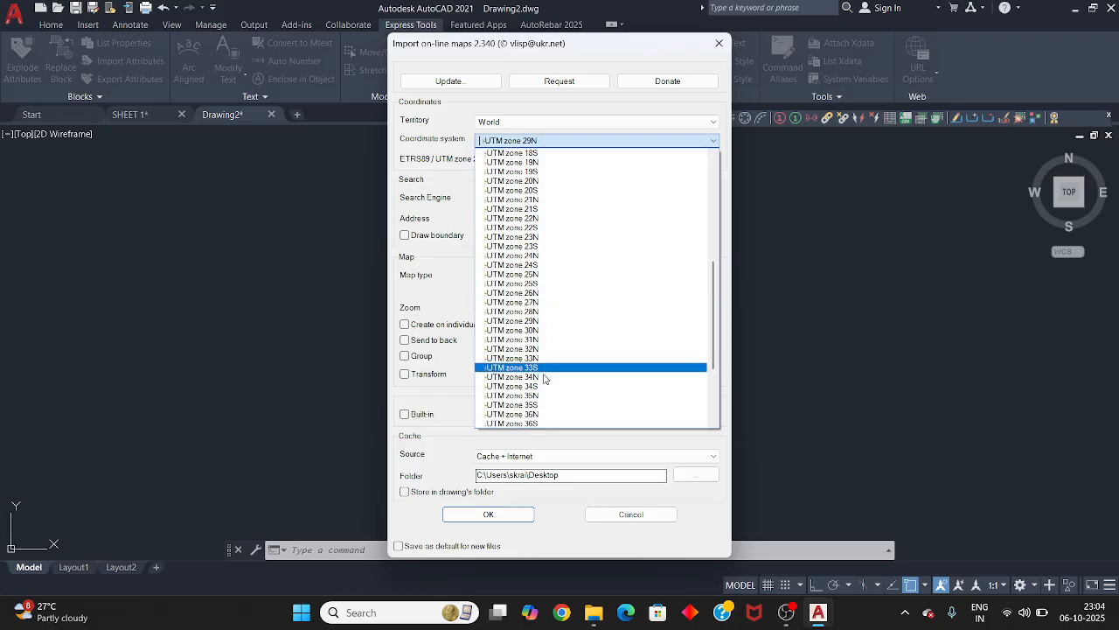
pyautogui.scroll(-2, 531, 375)
pyautogui.scroll(-2, 533, 380)
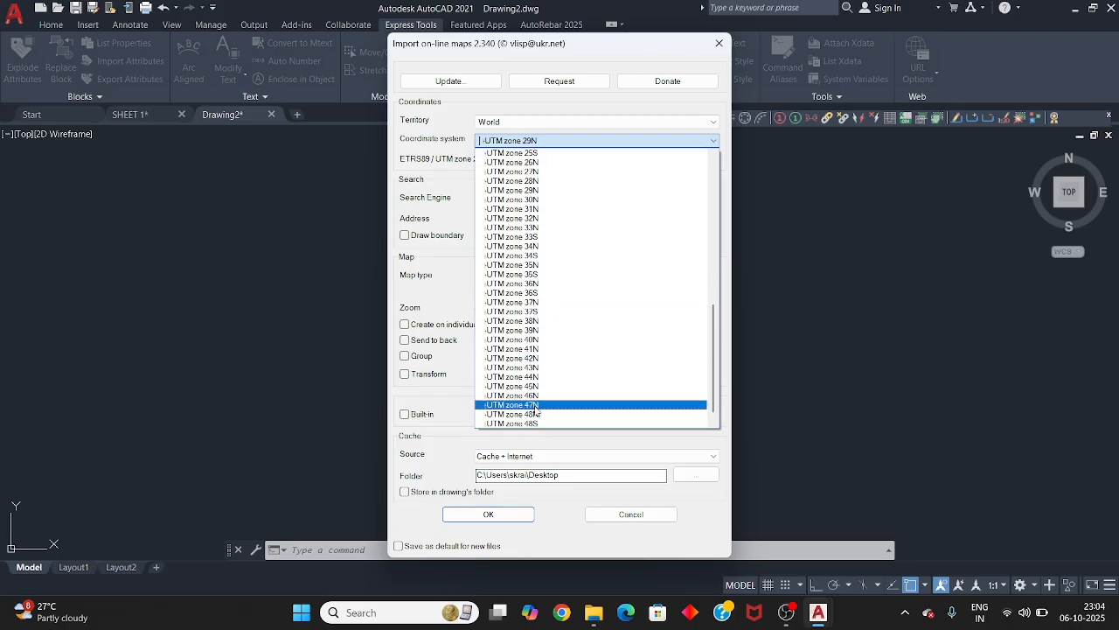
pyautogui.click(541, 386)
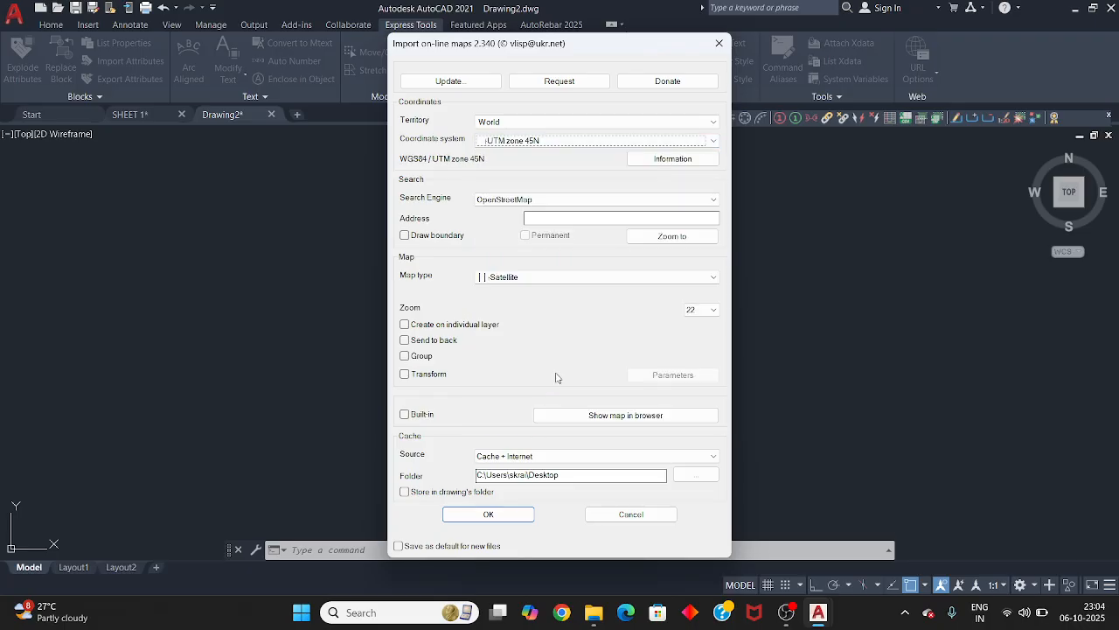
# Step: Set the map type to KML Export and select the entire parcel map as the objects to export
pyautogui.click(522, 278)
pyautogui.scroll(15, 517, 326)
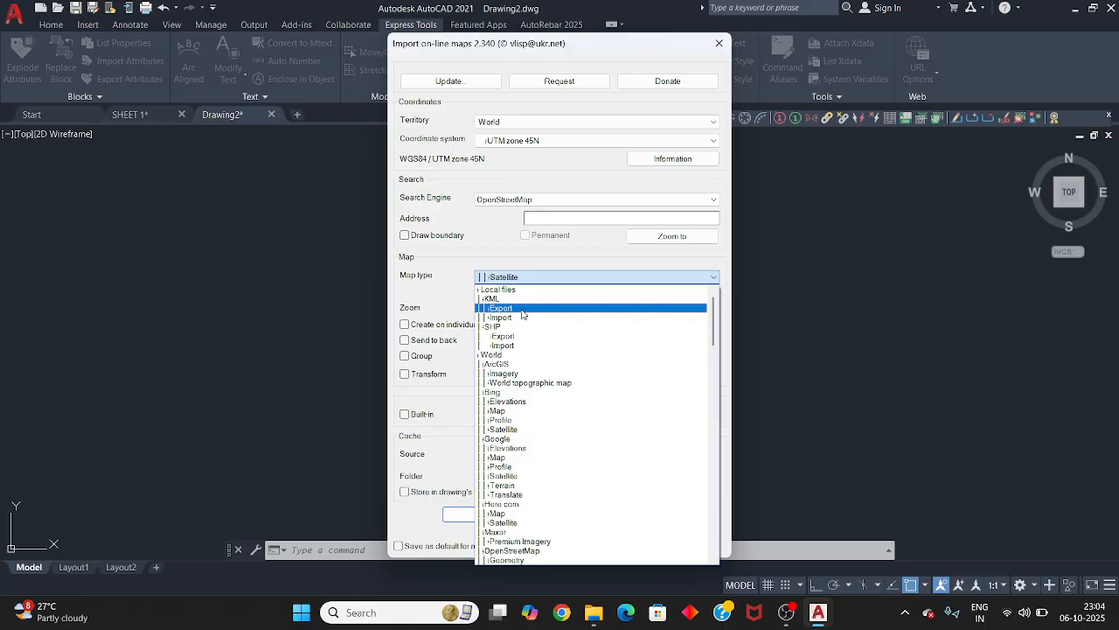
pyautogui.click(523, 309)
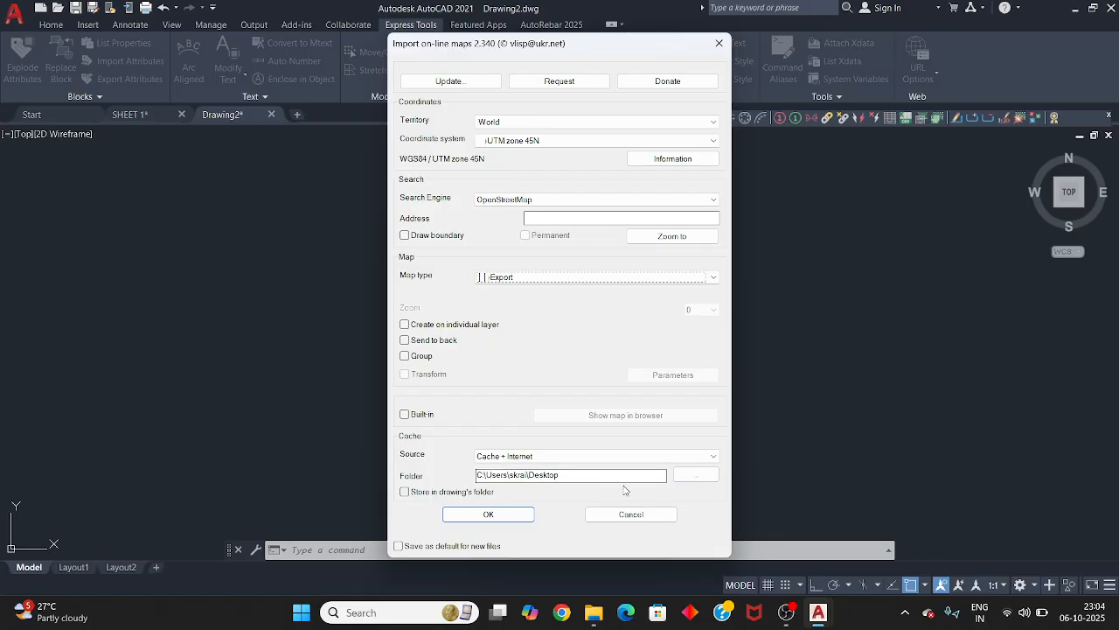
pyautogui.click(488, 514)
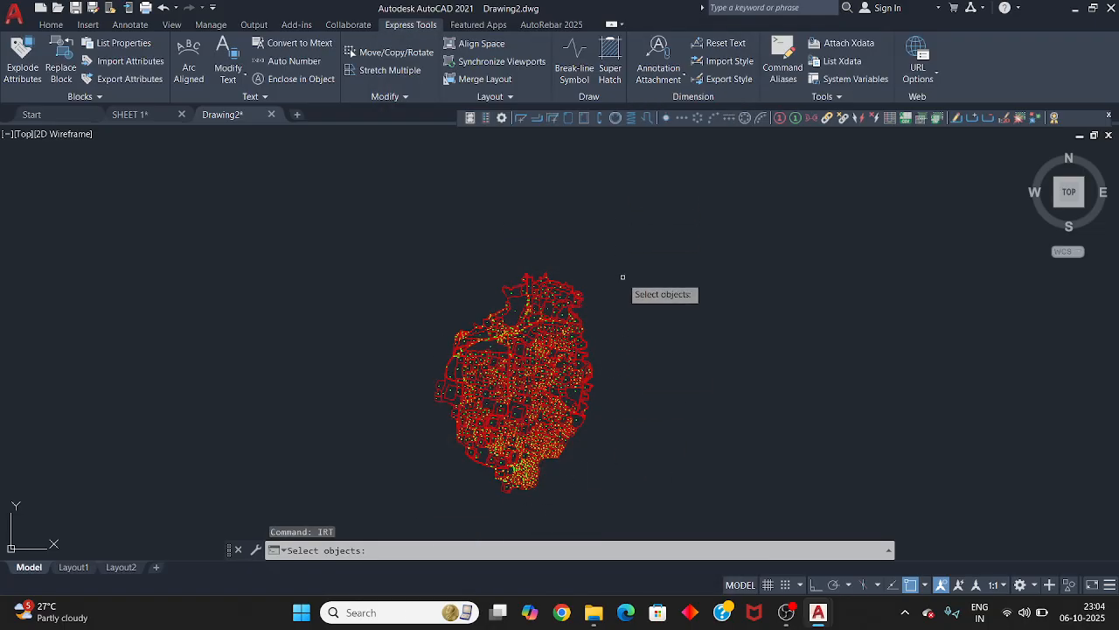
pyautogui.click(629, 218)
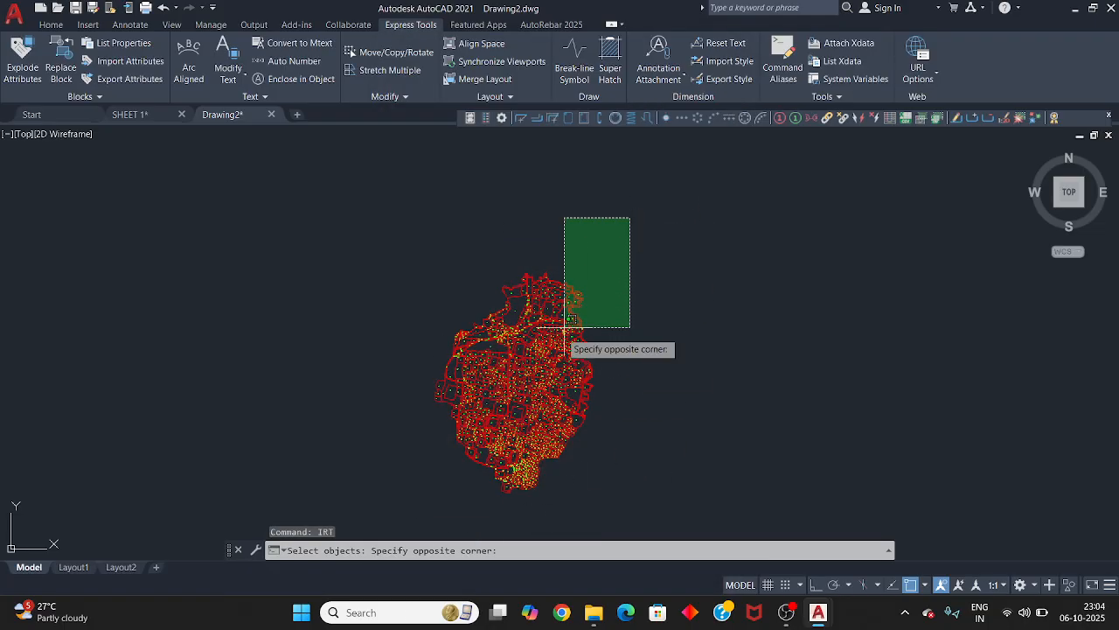
pyautogui.click(431, 507)
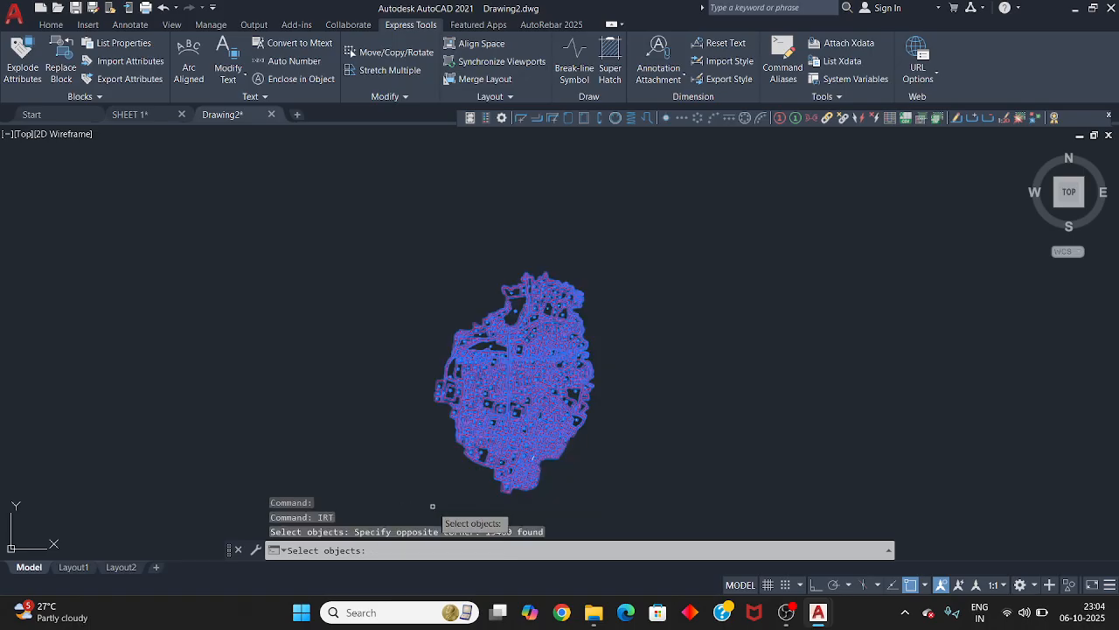
pyautogui.press('Return')
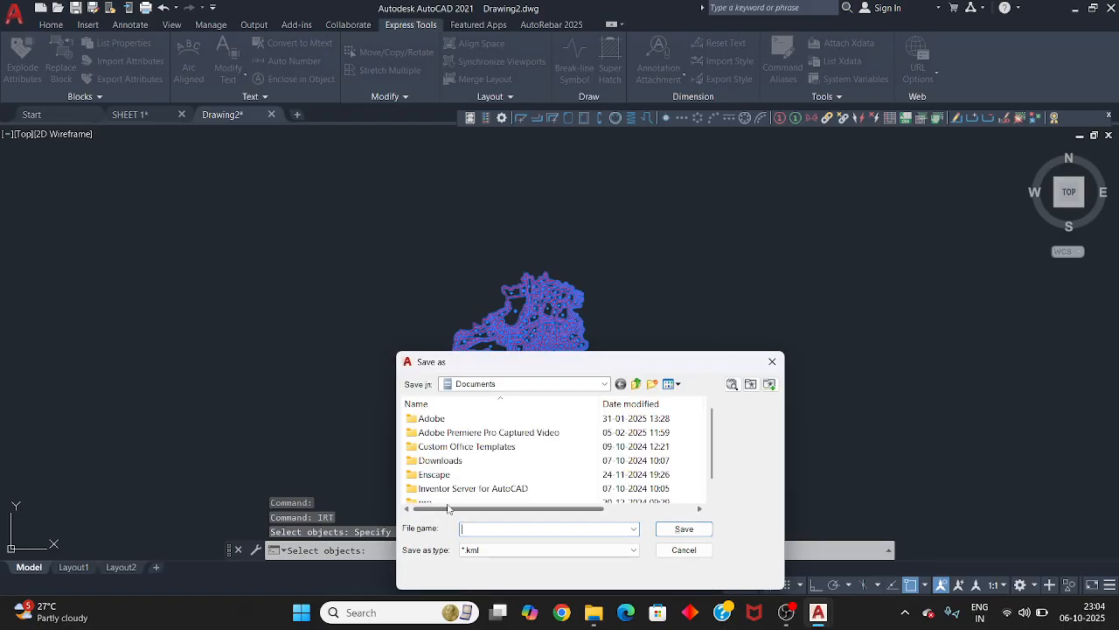
# Step: Save the export to the Desktop as KML FILE in .kml format
pyautogui.click(607, 387)
pyautogui.click(467, 42)
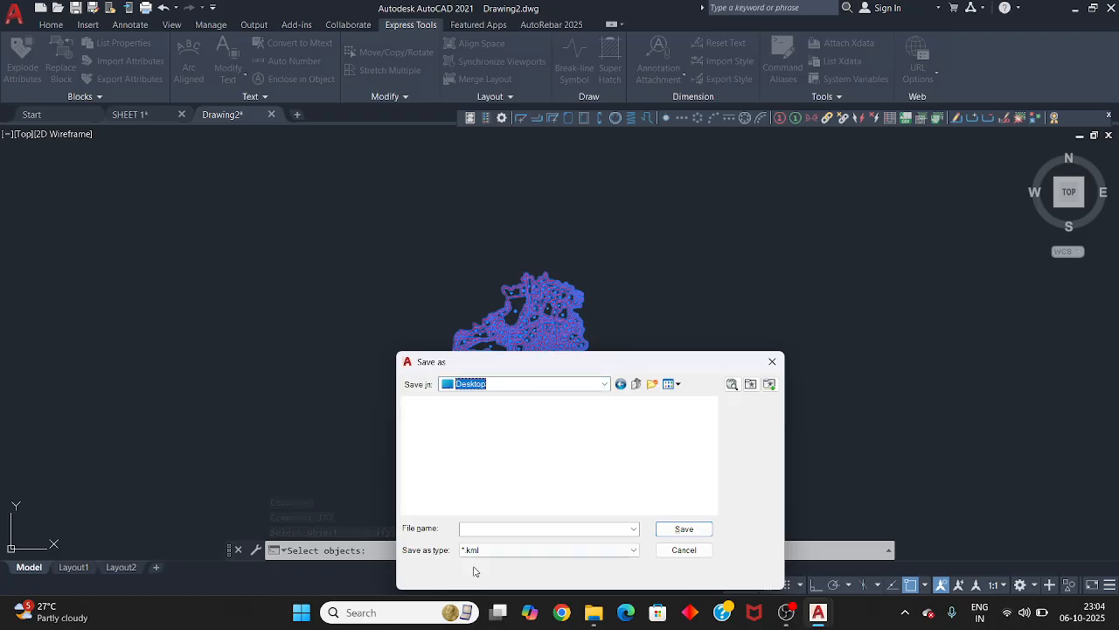
pyautogui.click(478, 528)
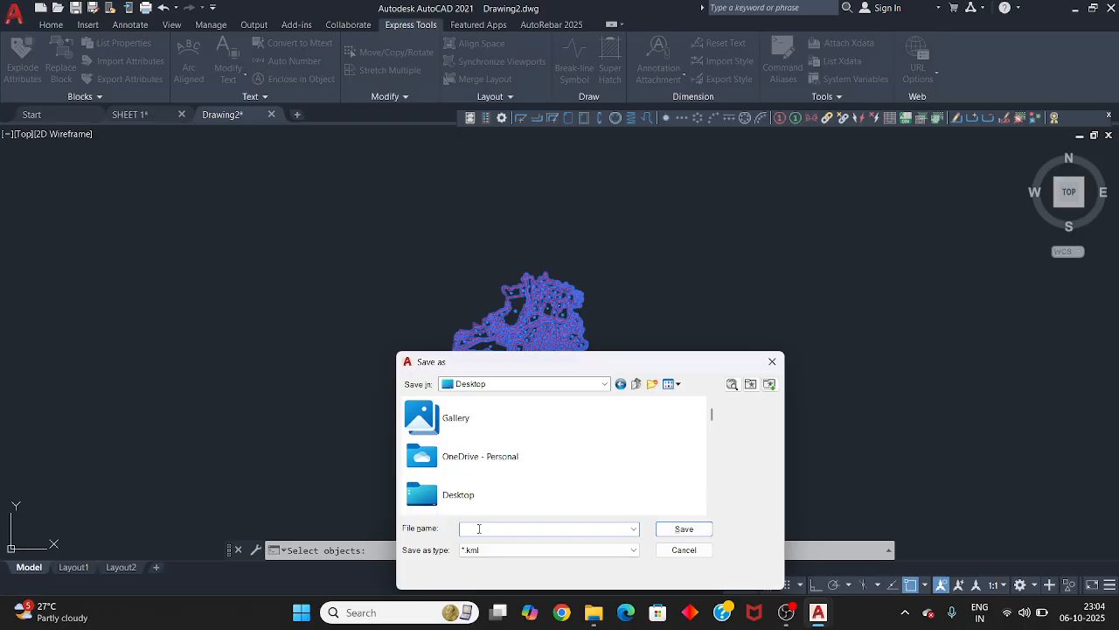
pyautogui.write('KML FILE')
pyautogui.click(684, 529)
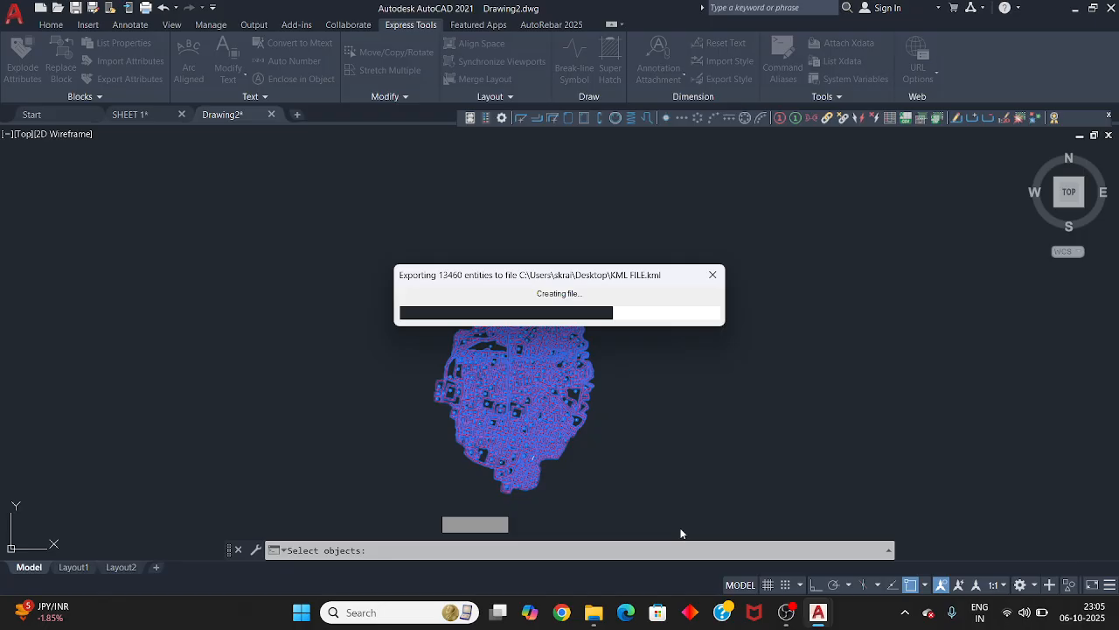
pyautogui.press('super+r')
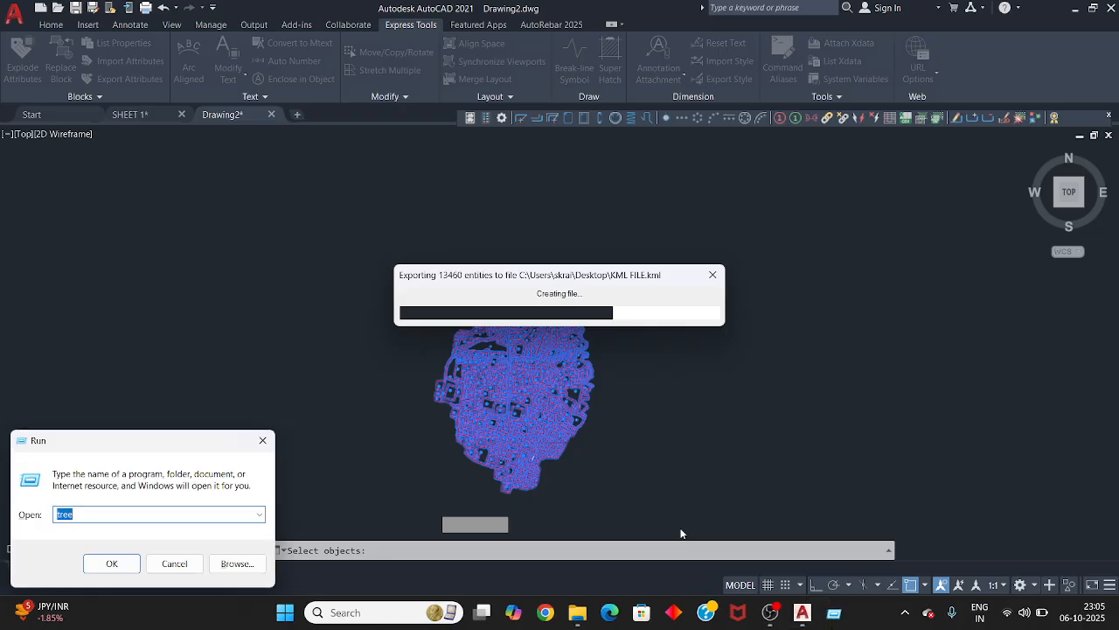
pyautogui.press('Escape')
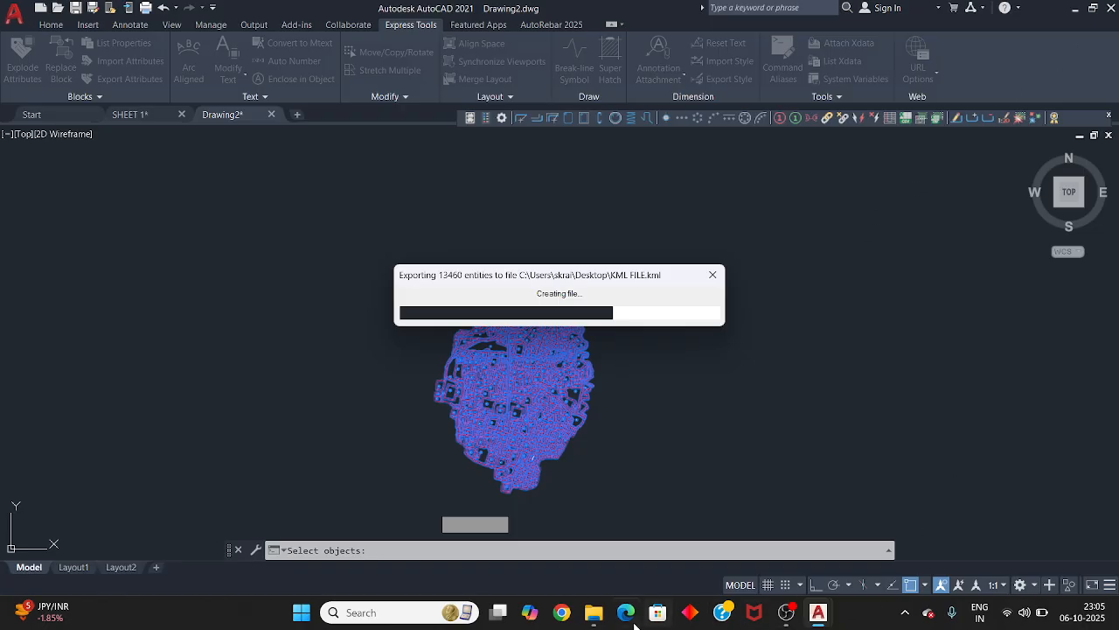
# Step: Switch to File Explorer, look through the Desktop folder for the exported KML FILE, and close that window
pyautogui.moveTo(598, 616)
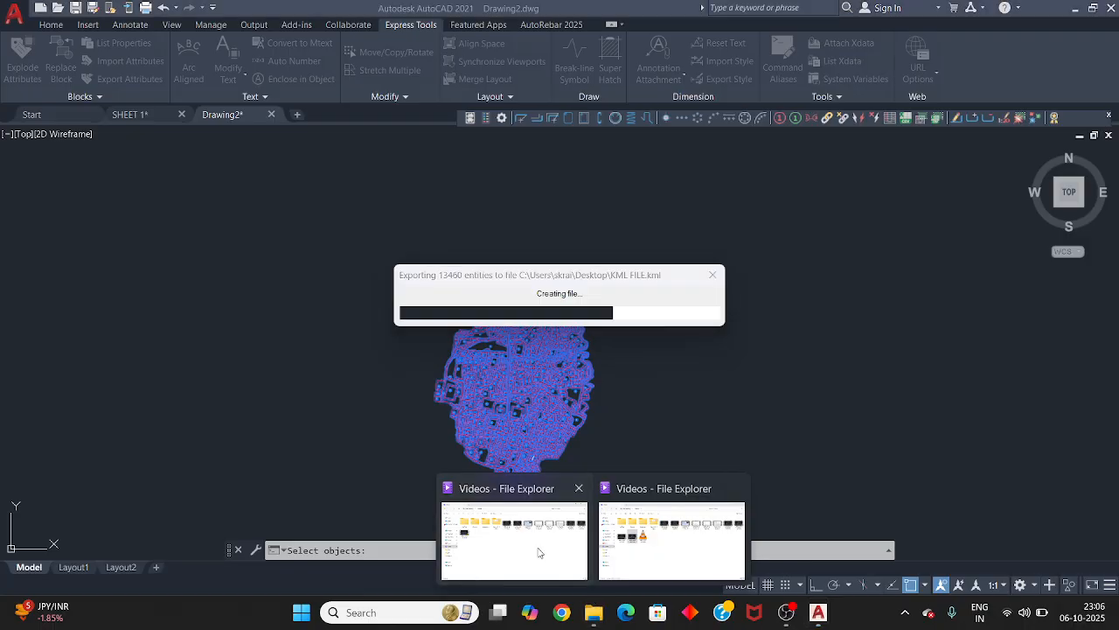
pyautogui.click(629, 531)
pyautogui.click(21, 69)
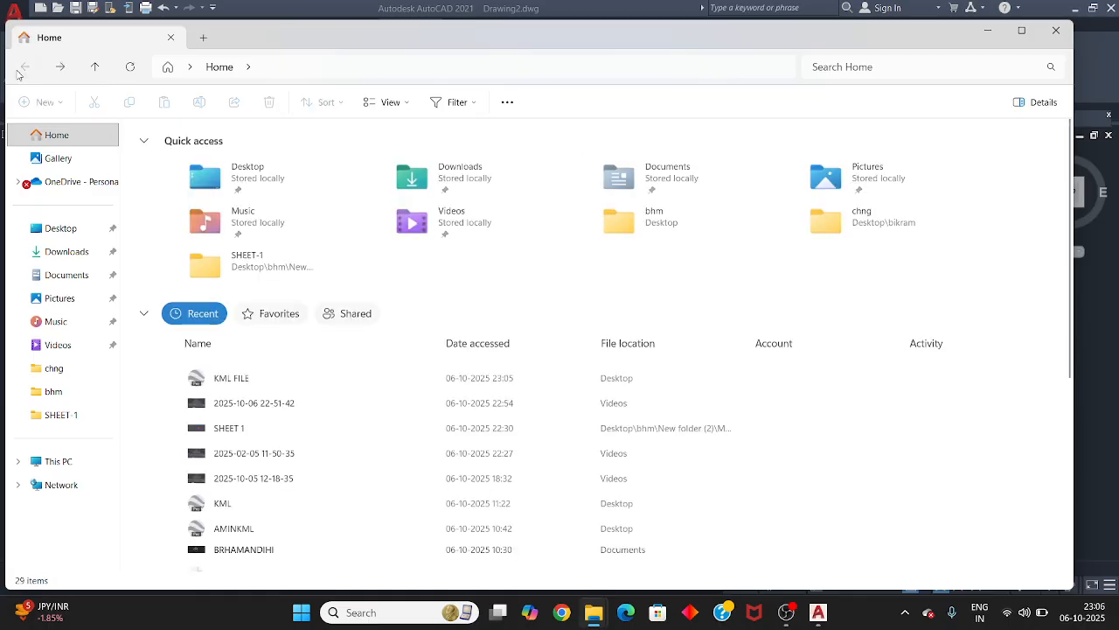
pyautogui.doubleClick(248, 175)
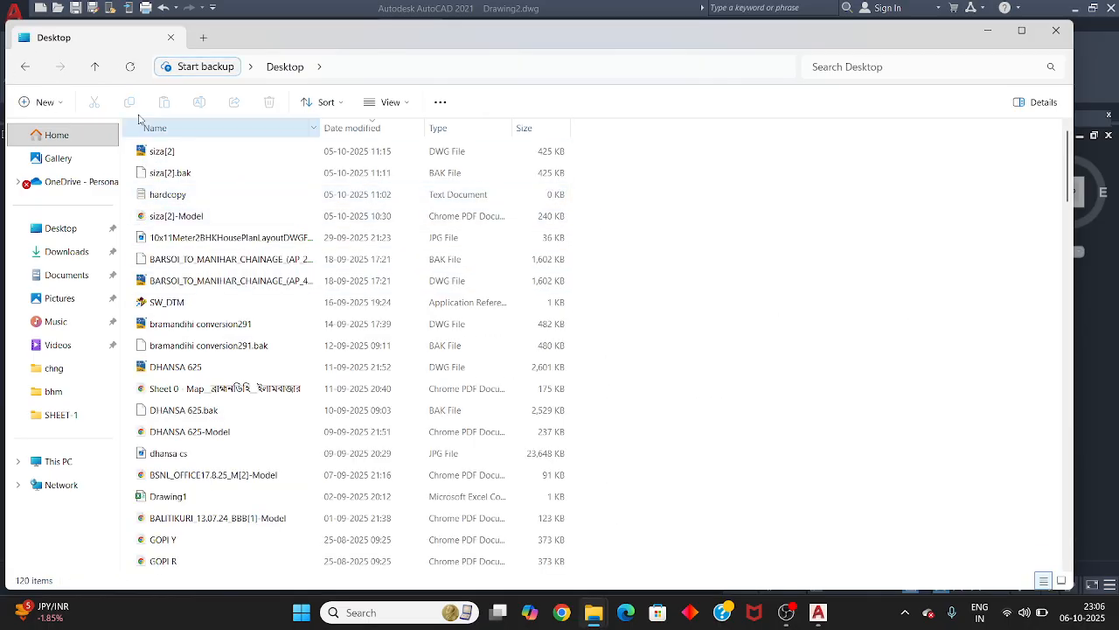
pyautogui.scroll(-8, 337, 356)
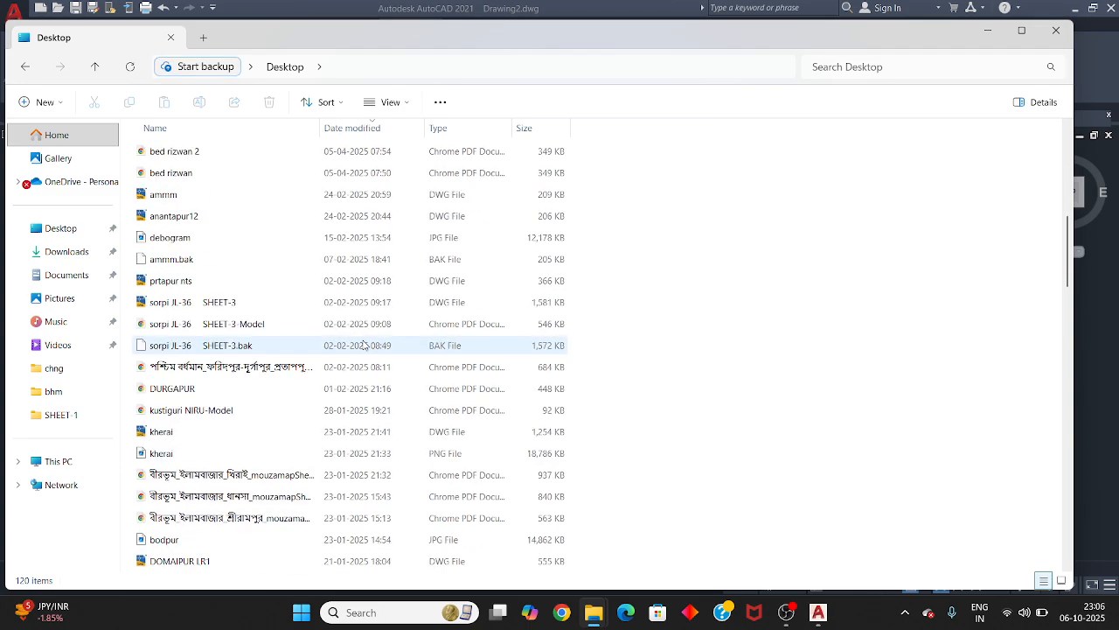
pyautogui.scroll(-12, 278, 383)
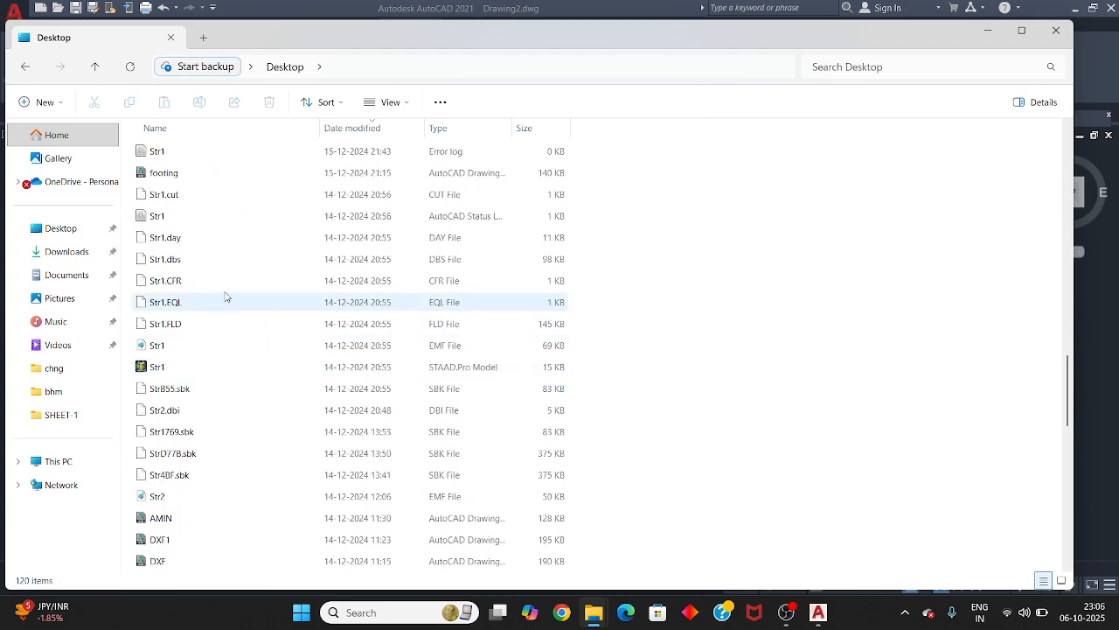
pyautogui.scroll(7, 225, 289)
pyautogui.scroll(13, 221, 262)
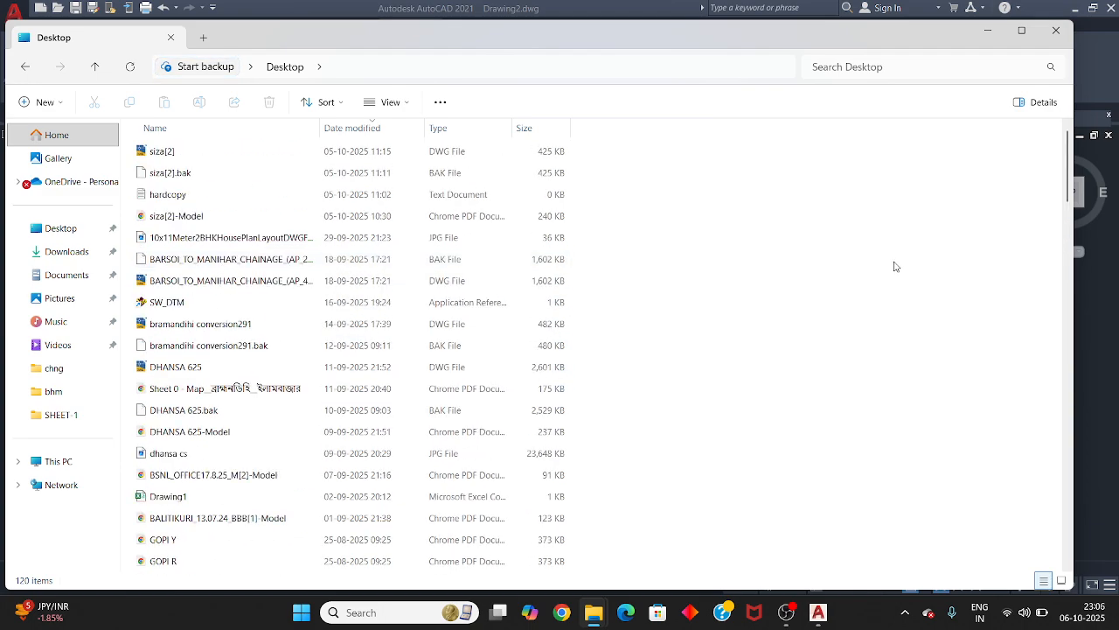
pyautogui.click(1056, 30)
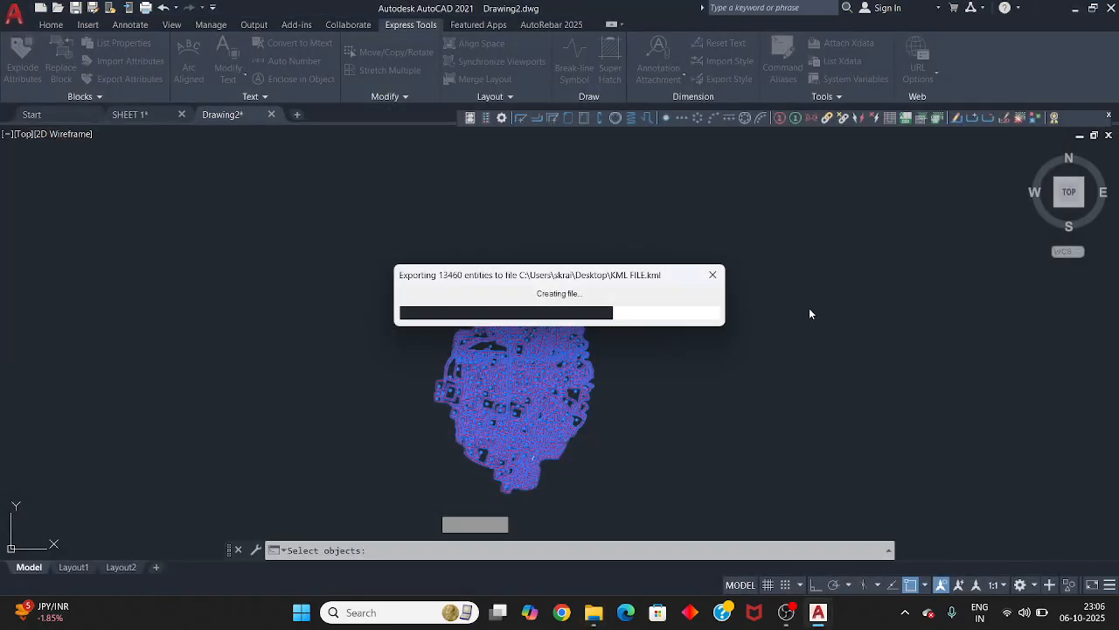
# Step: Switch to File Explorer and check the Desktop and Downloads folders for the exported KML FILE
pyautogui.click(593, 612)
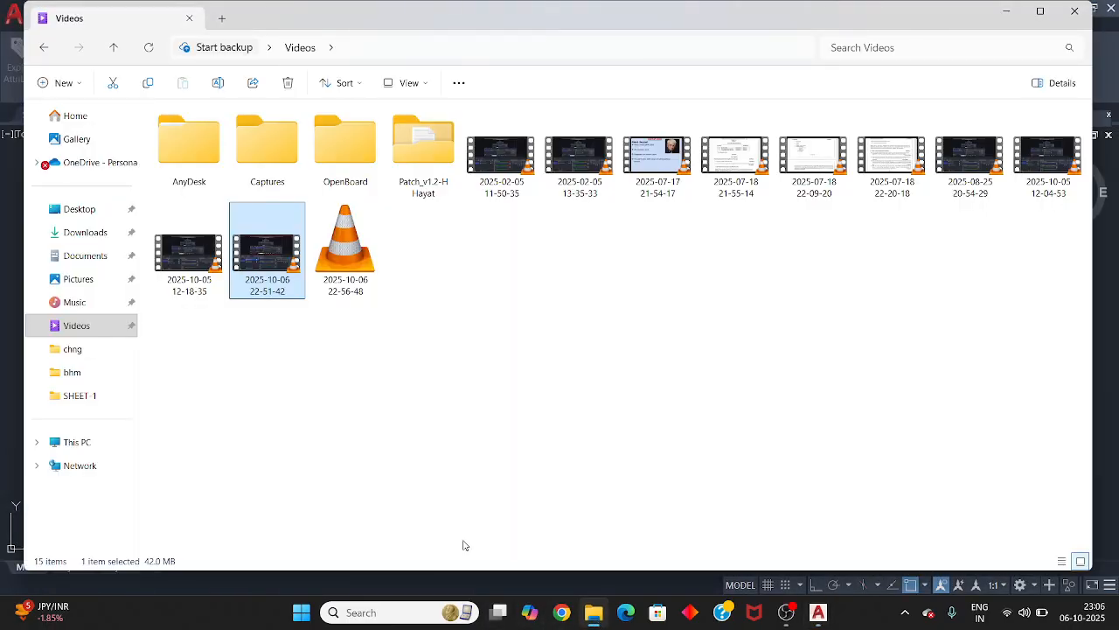
pyautogui.click(75, 211)
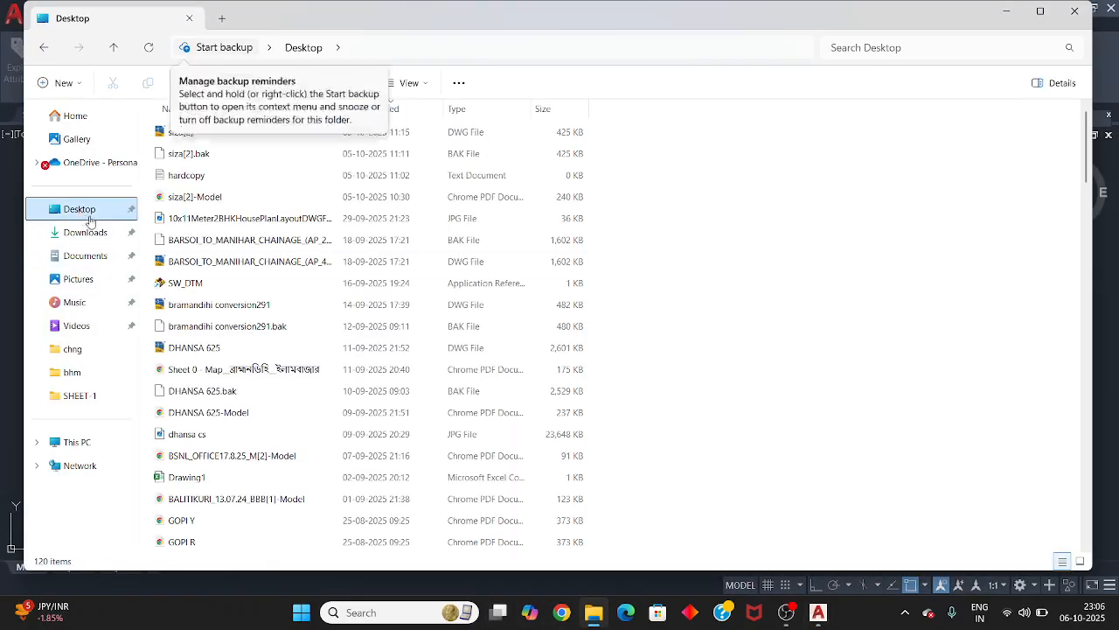
pyautogui.scroll(-5, 739, 229)
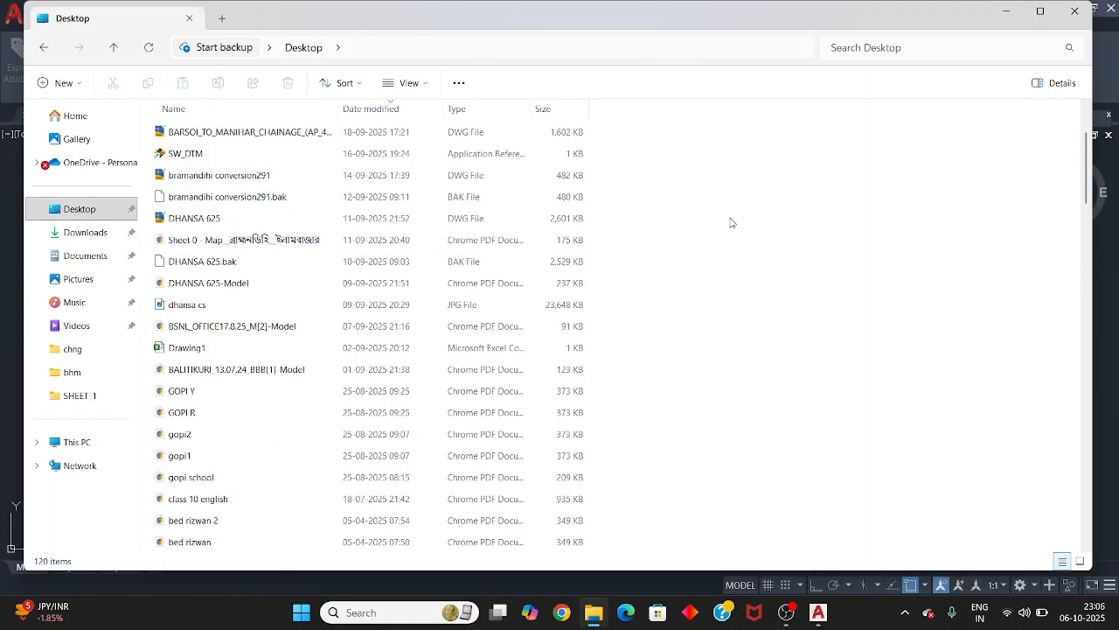
pyautogui.scroll(-20, 724, 229)
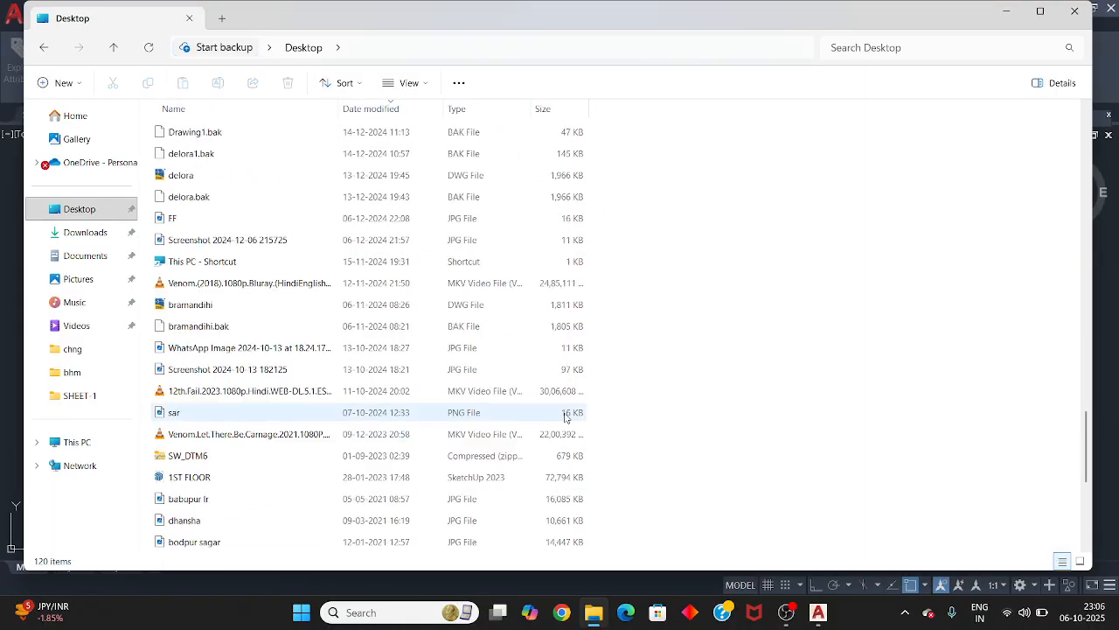
pyautogui.scroll(20, 671, 373)
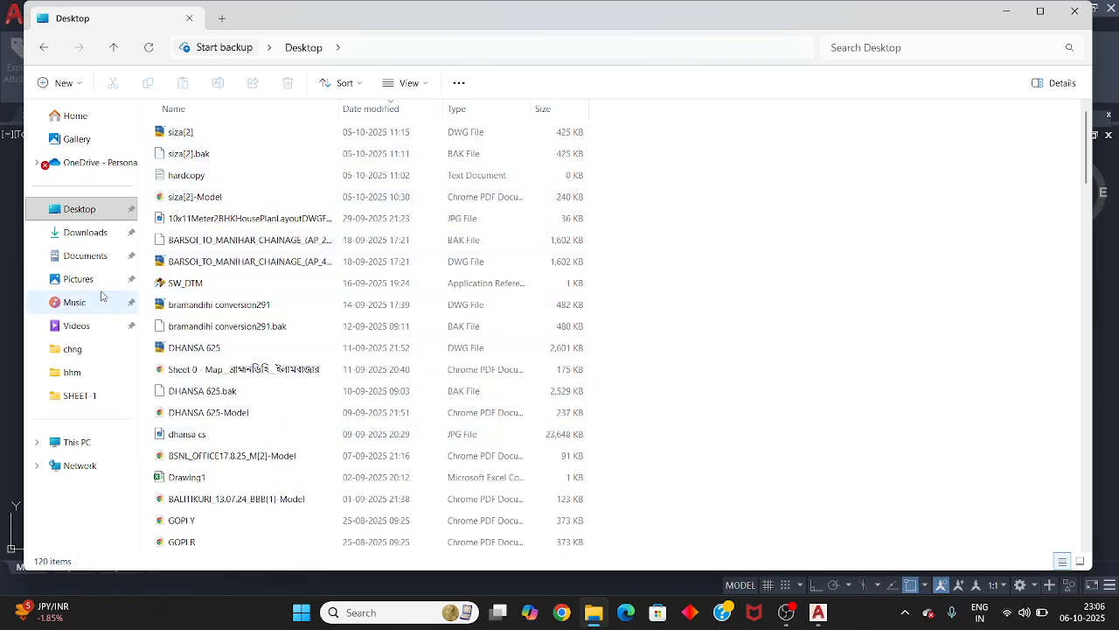
pyautogui.click(89, 259)
pyautogui.click(87, 233)
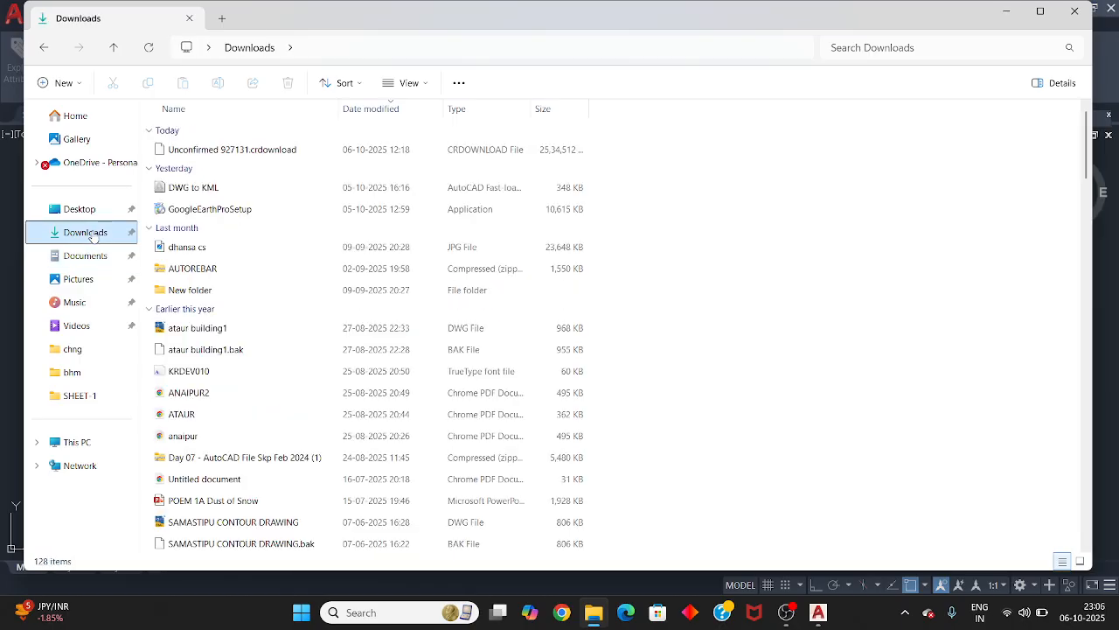
pyautogui.click(78, 209)
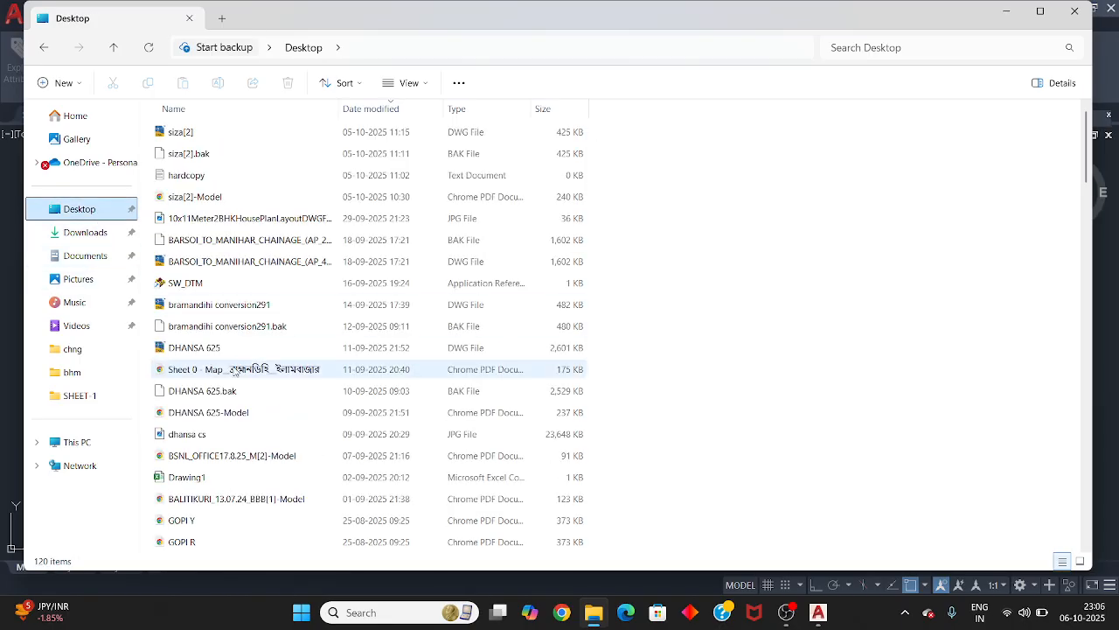
# Step: Return to Drawing2.dwg in AutoCAD and accept opening the exported KML file once the export finishes
pyautogui.moveTo(818, 612)
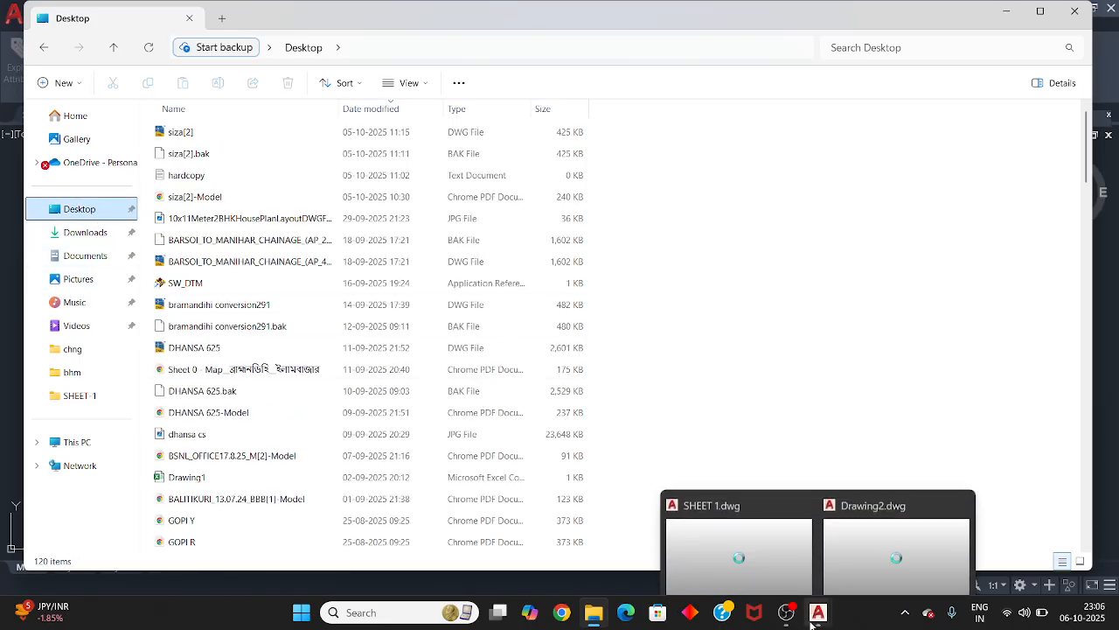
pyautogui.click(863, 538)
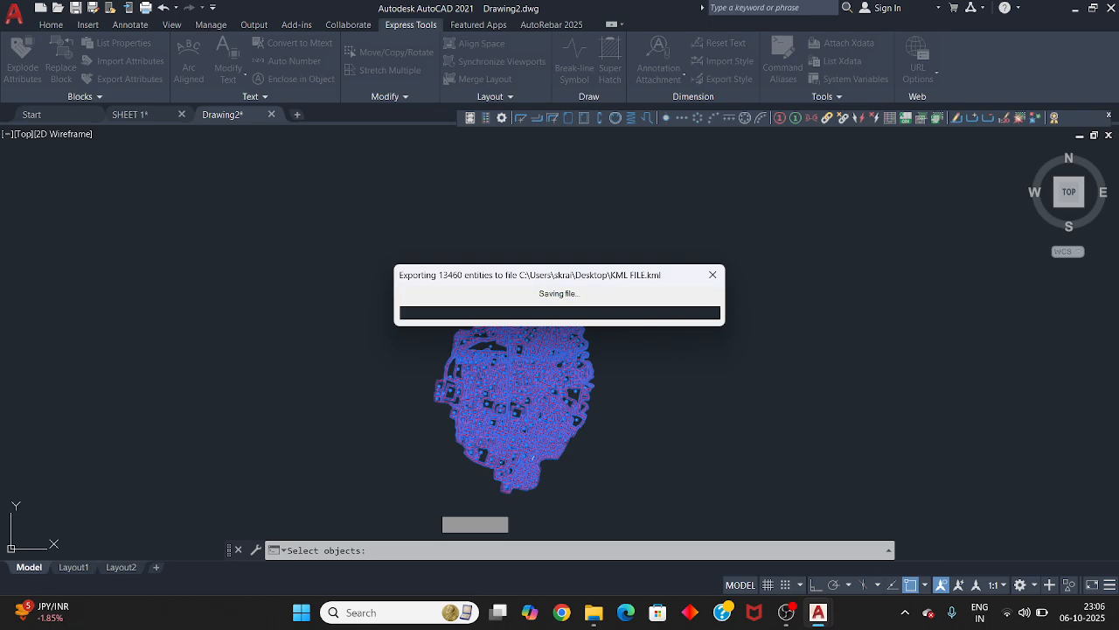
pyautogui.click(1093, 8)
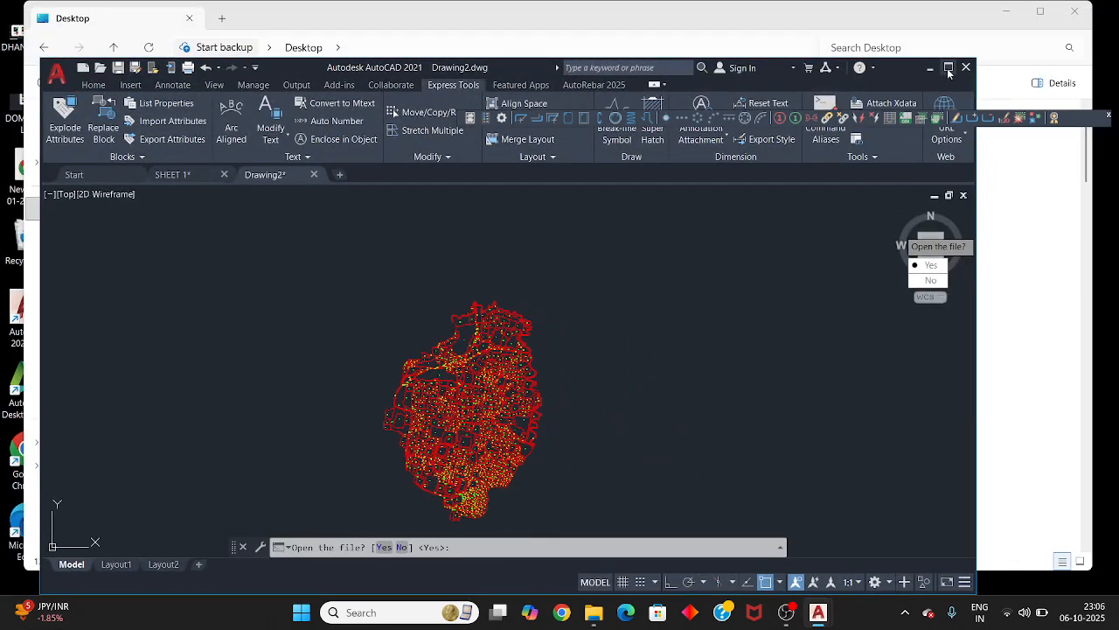
pyautogui.click(949, 69)
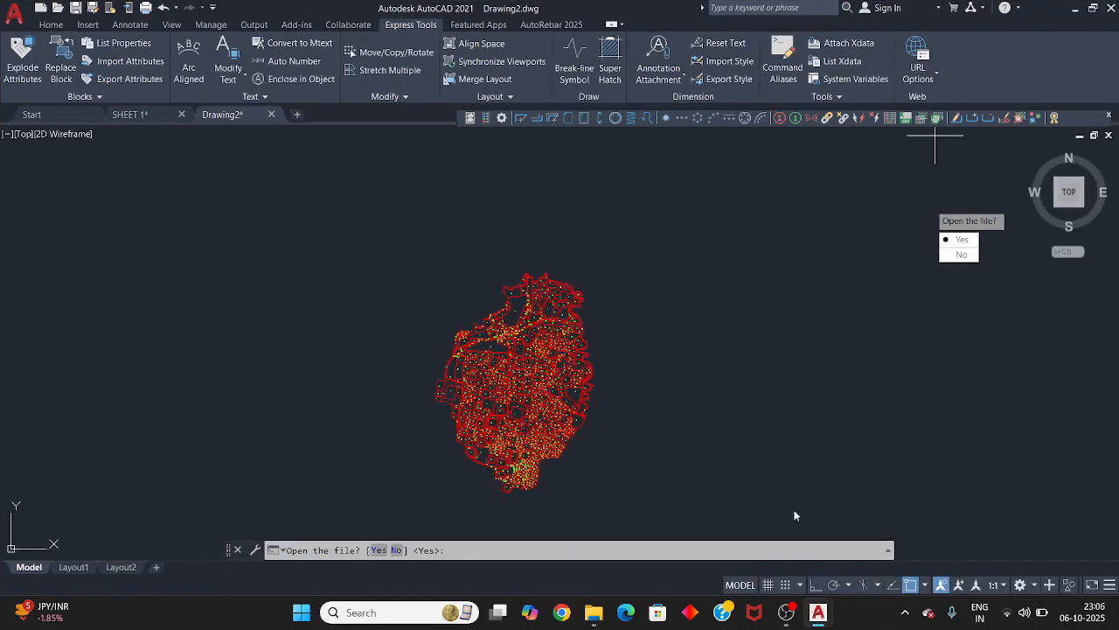
pyautogui.click(959, 239)
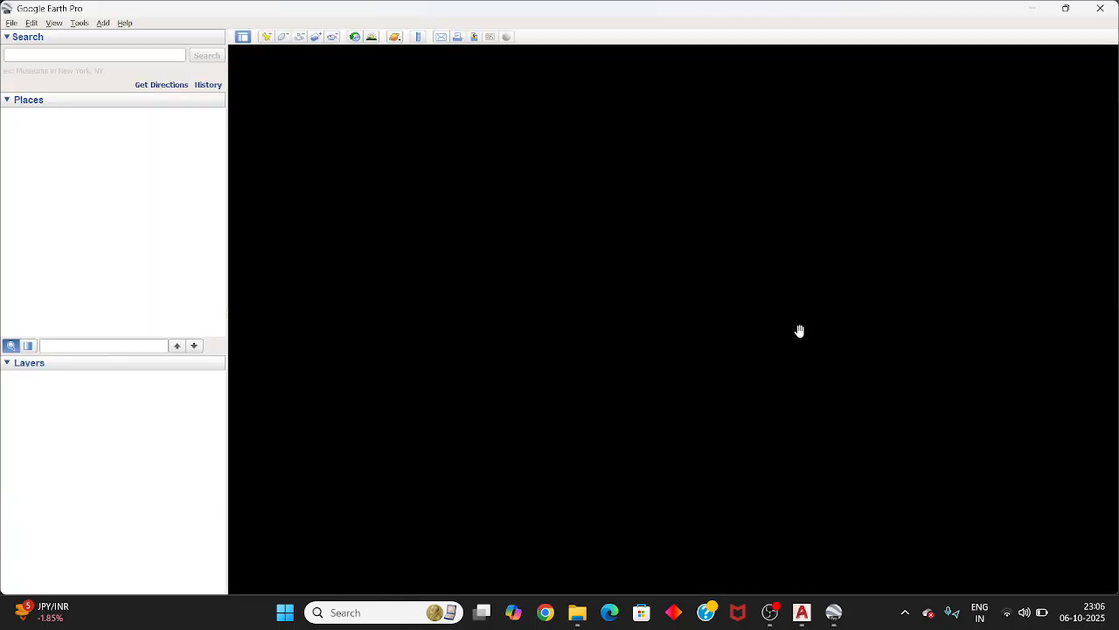
# Step: Examine in Google Earth Pro how the exported parcel boundaries line up with the ponds, roads and village on the satellite imagery
pyautogui.click(739, 429)
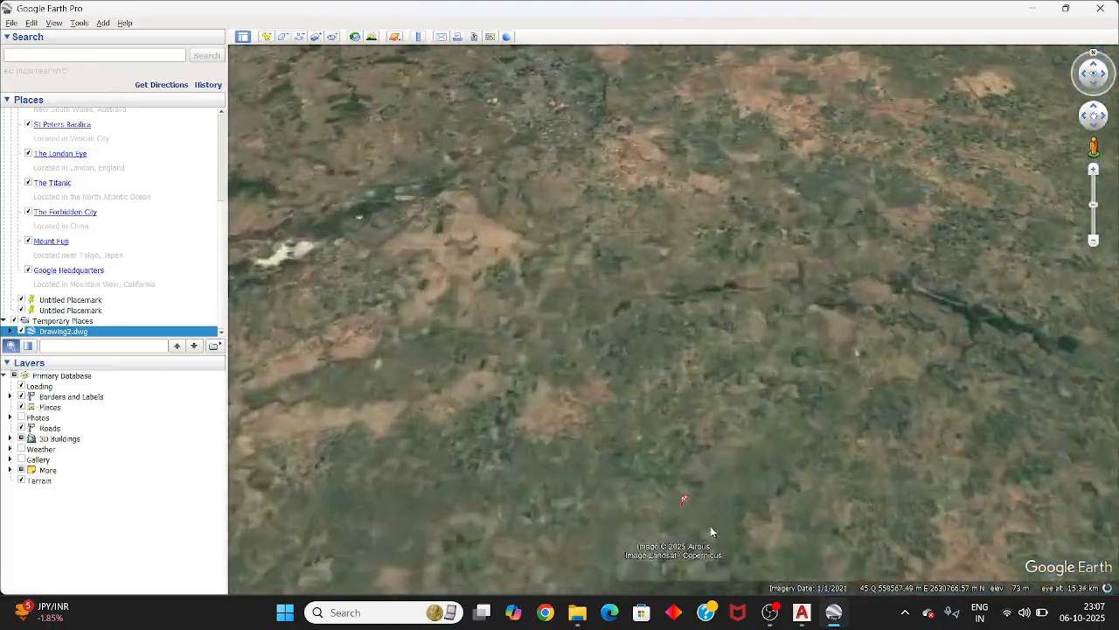
pyautogui.scroll(2, 651, 220)
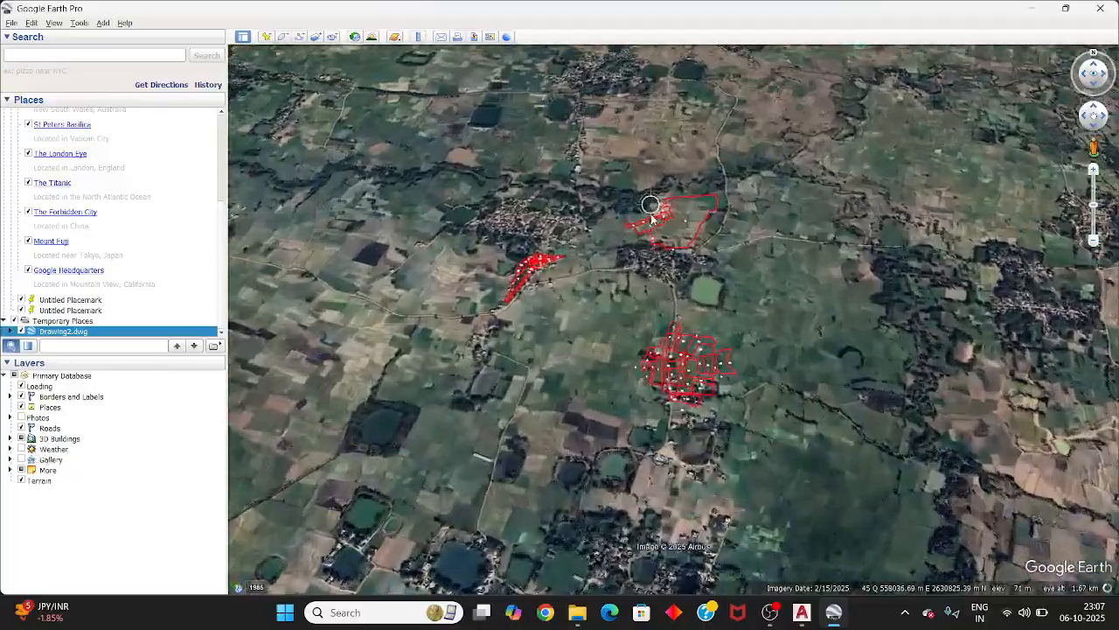
pyautogui.scroll(2, 678, 248)
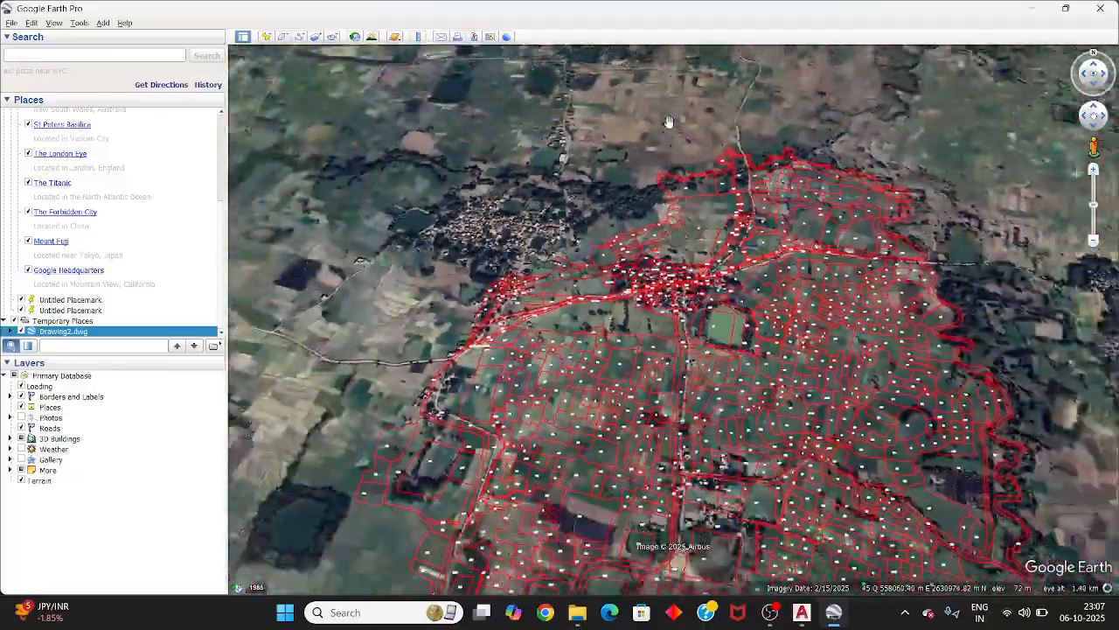
pyautogui.scroll(-2, 714, 301)
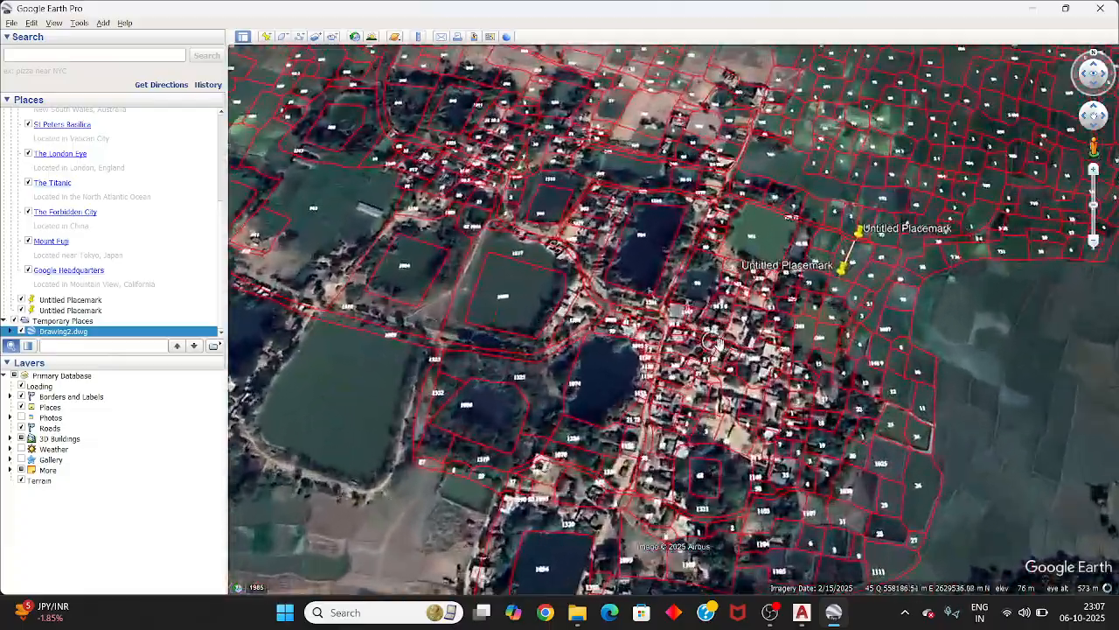
pyautogui.scroll(-5, 717, 341)
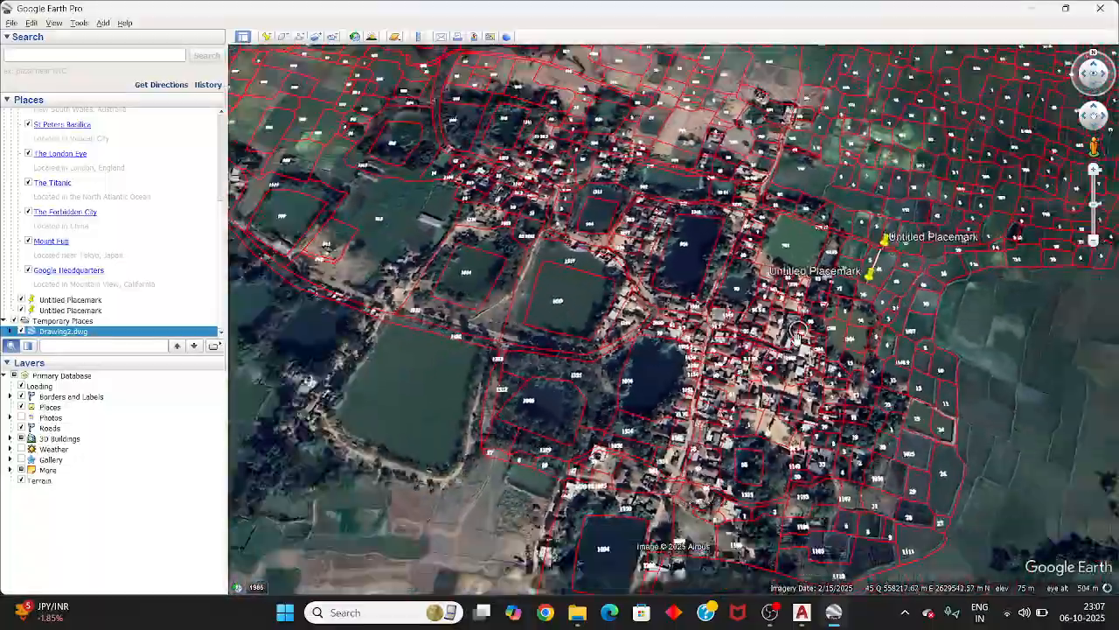
pyautogui.scroll(4, 717, 236)
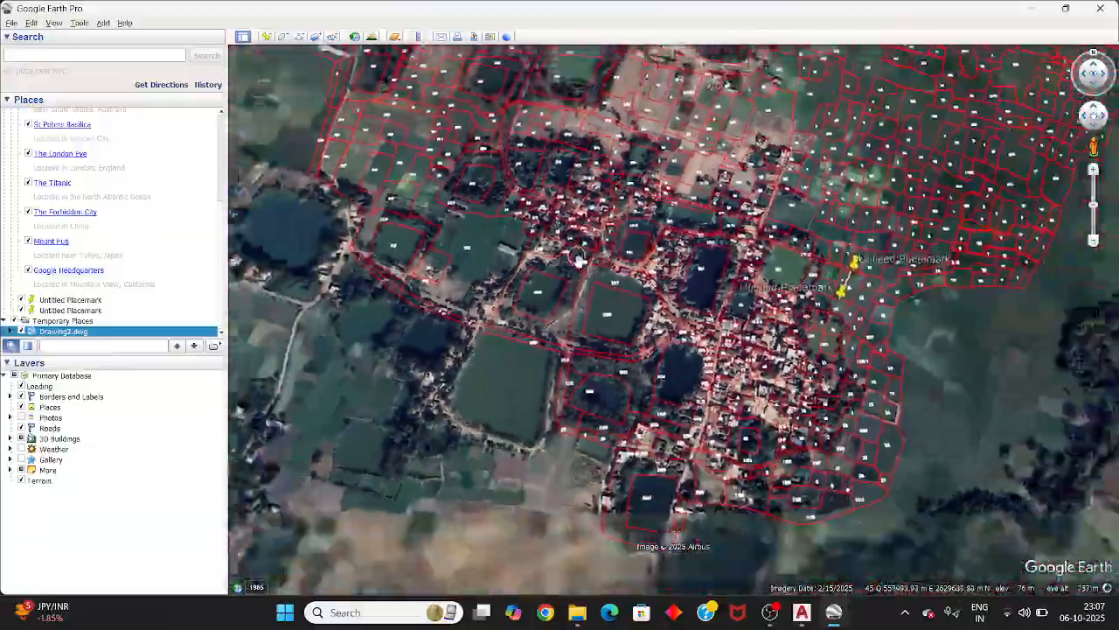
pyautogui.scroll(-5, 617, 289)
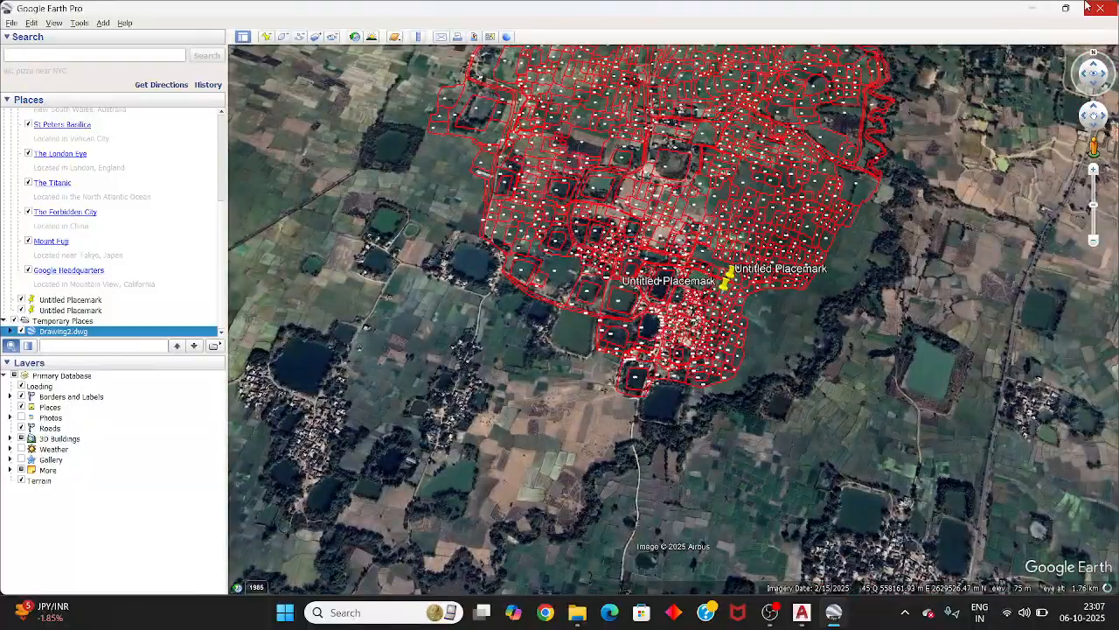
pyautogui.click(771, 613)
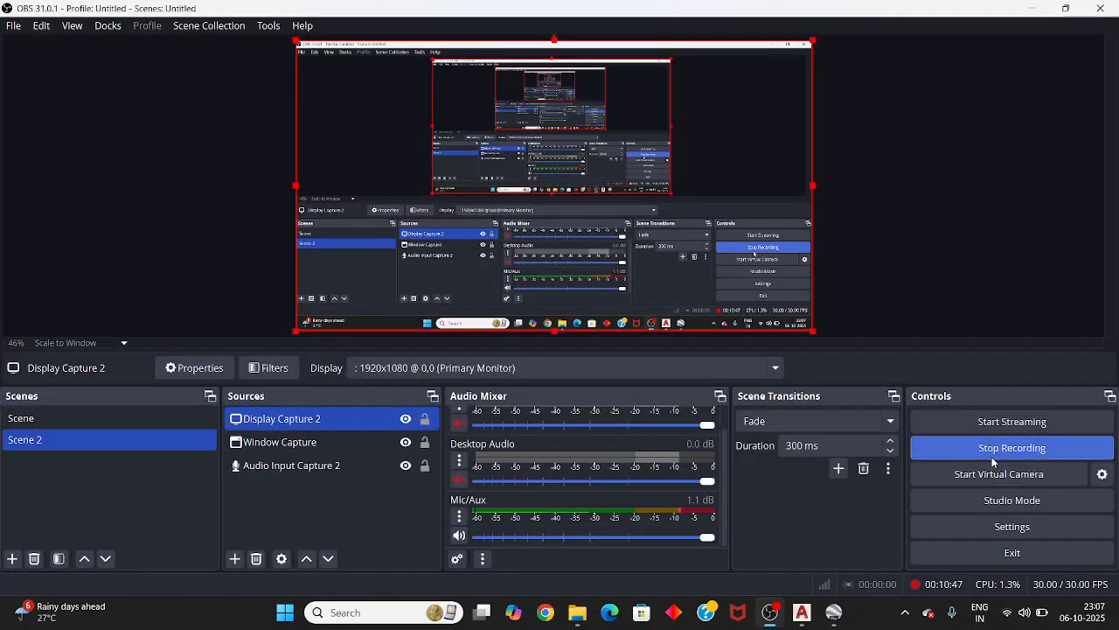